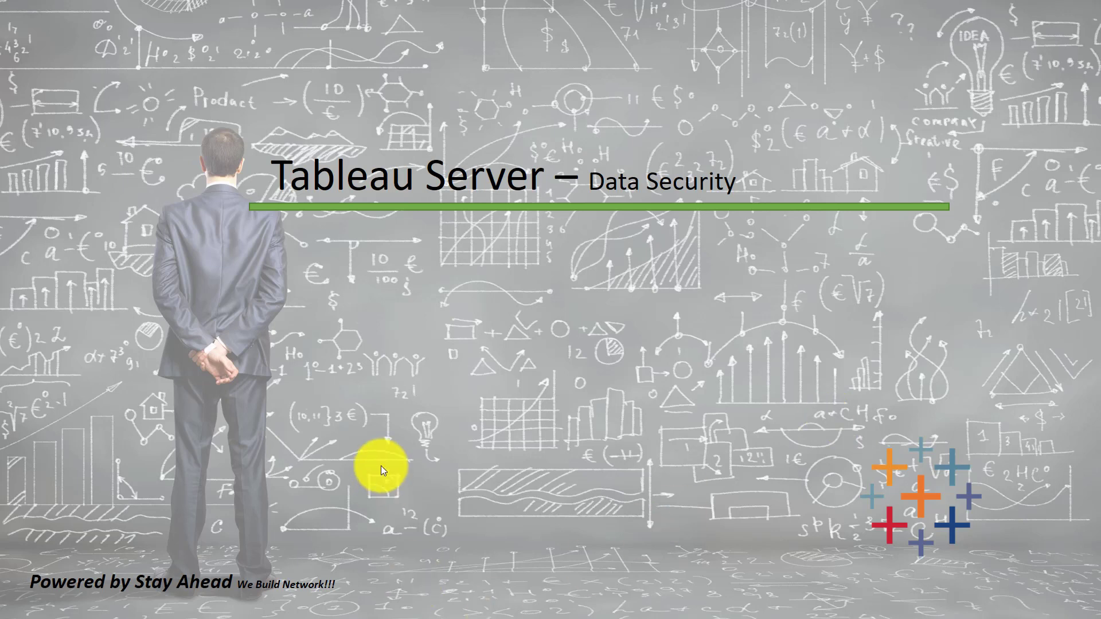
Step: End the slide show to return to the 'Tableau Server – Data Security' slide in editing view
key("Escape")
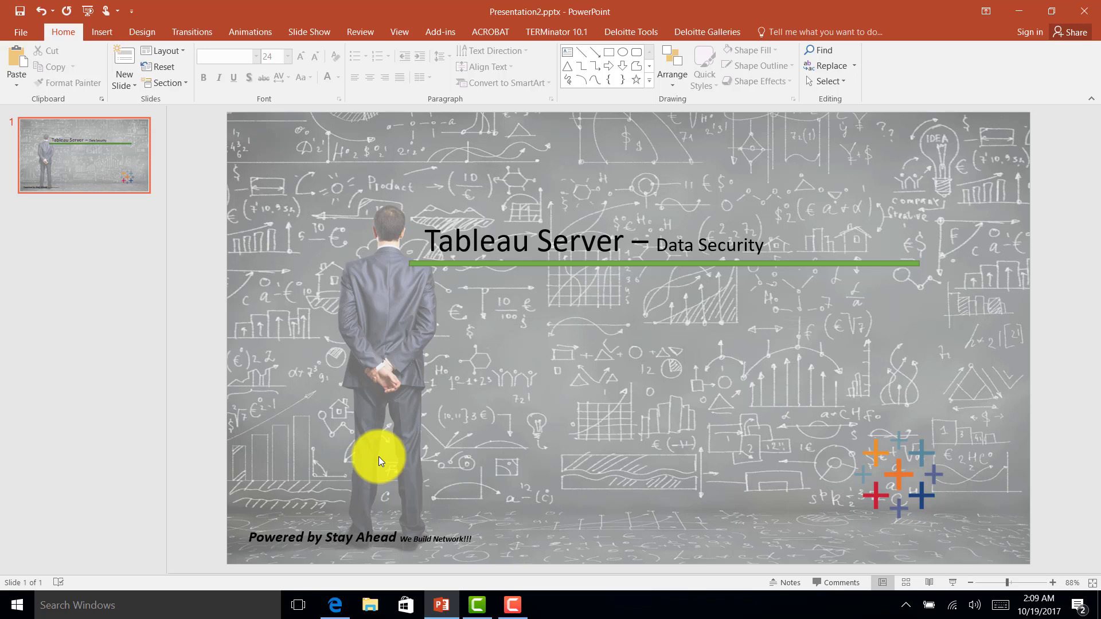
Step: Open Sample - Superstore.xls from the desktop, then open the workbook without manager details
key("super+d")
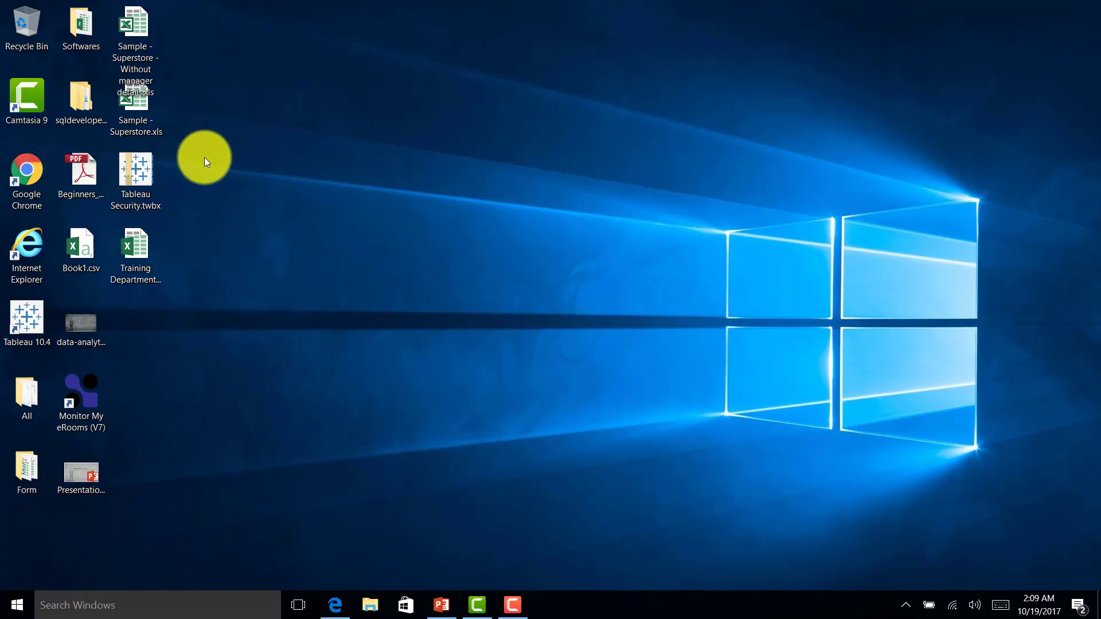
left_click(141, 113)
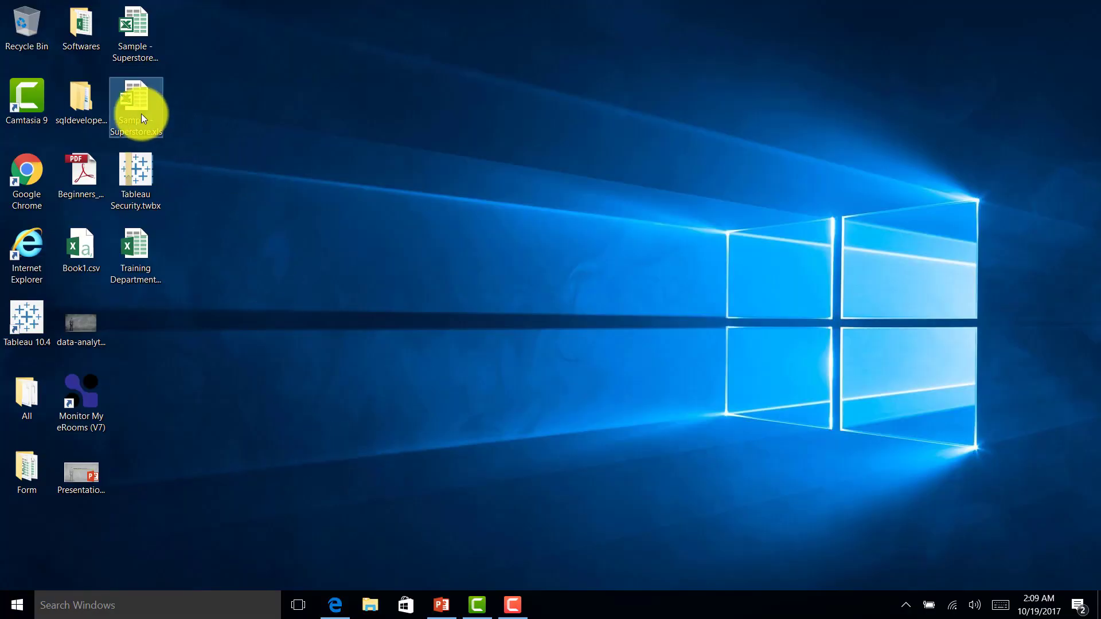
double_click(141, 113)
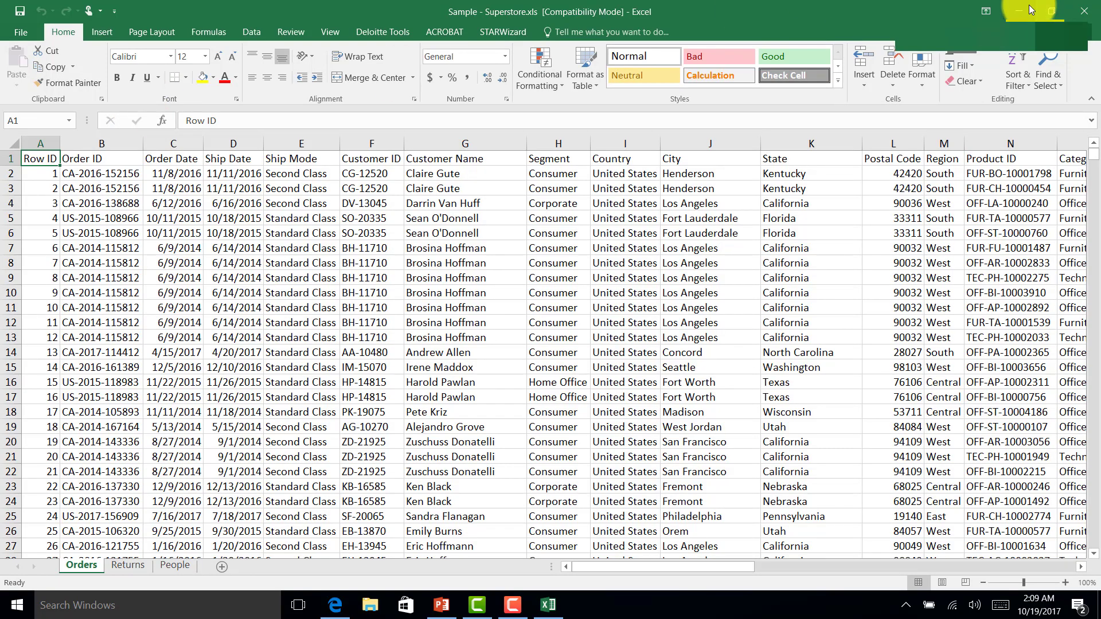
left_click(1030, 8)
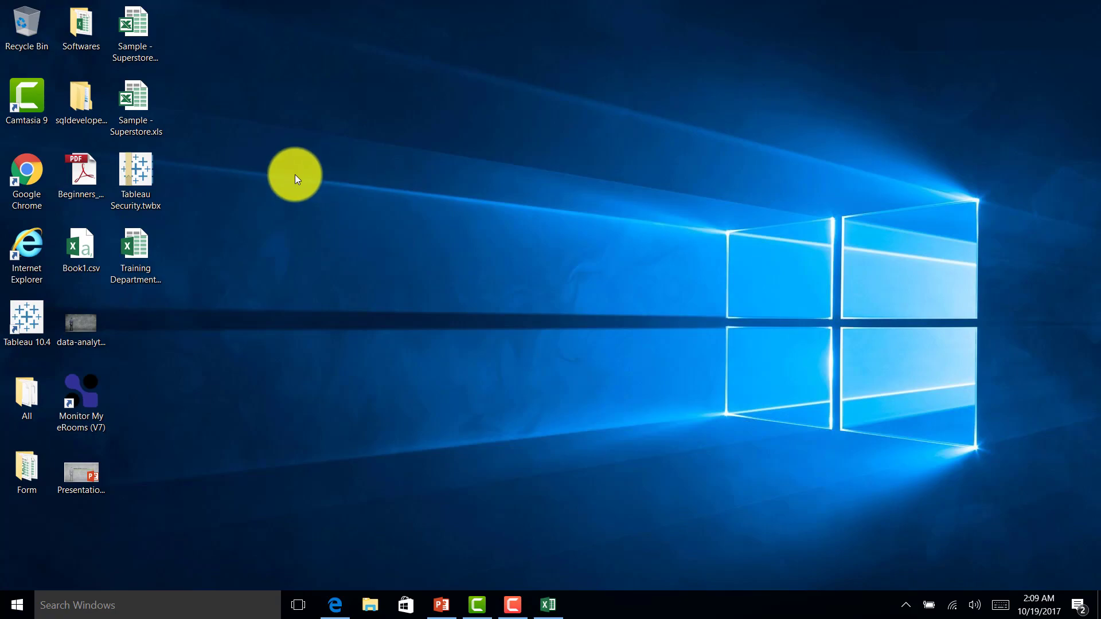
double_click(135, 37)
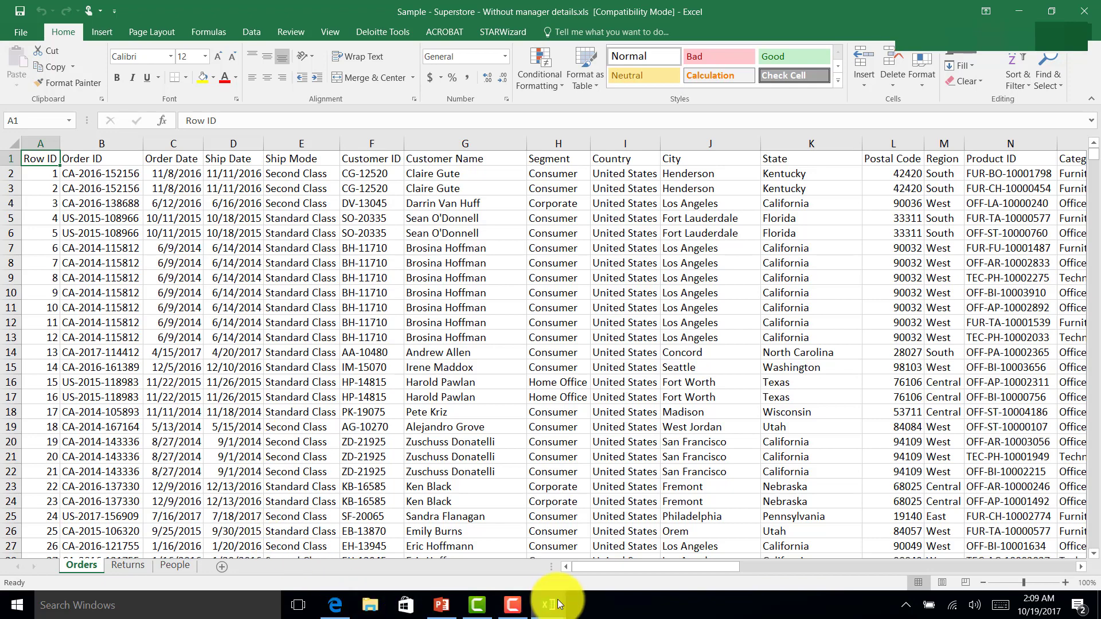
Step: In Sample - Superstore.xls, inspect the order rows out to the Manager column in V
mouse_move(558, 604)
left_click(519, 550)
left_click(690, 268)
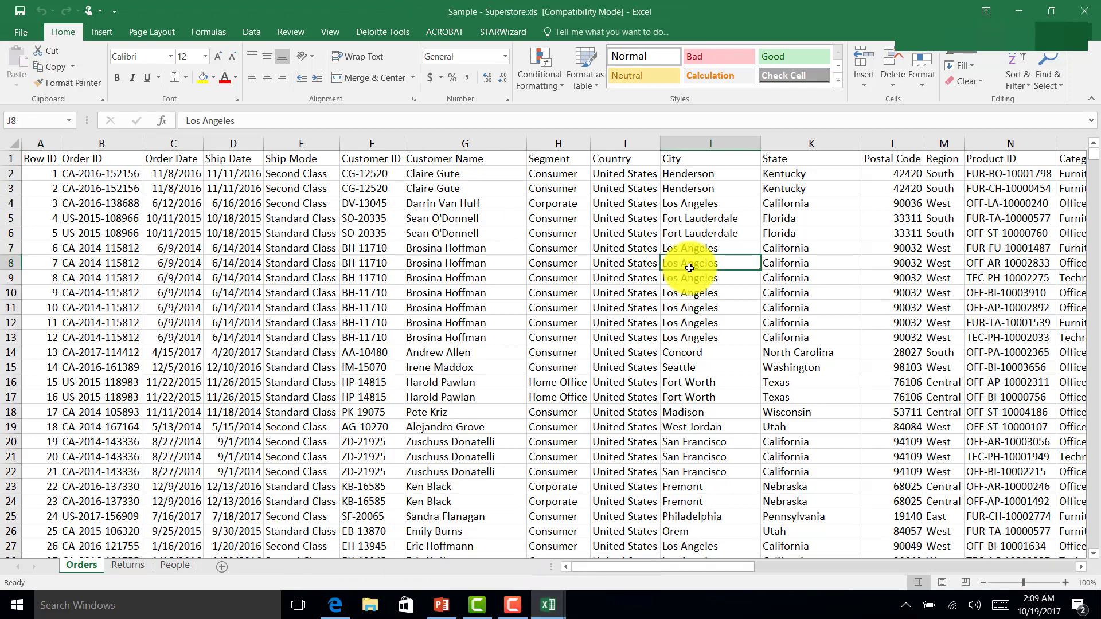
key("Right")
key("Right")
key("Right")
key("Right")
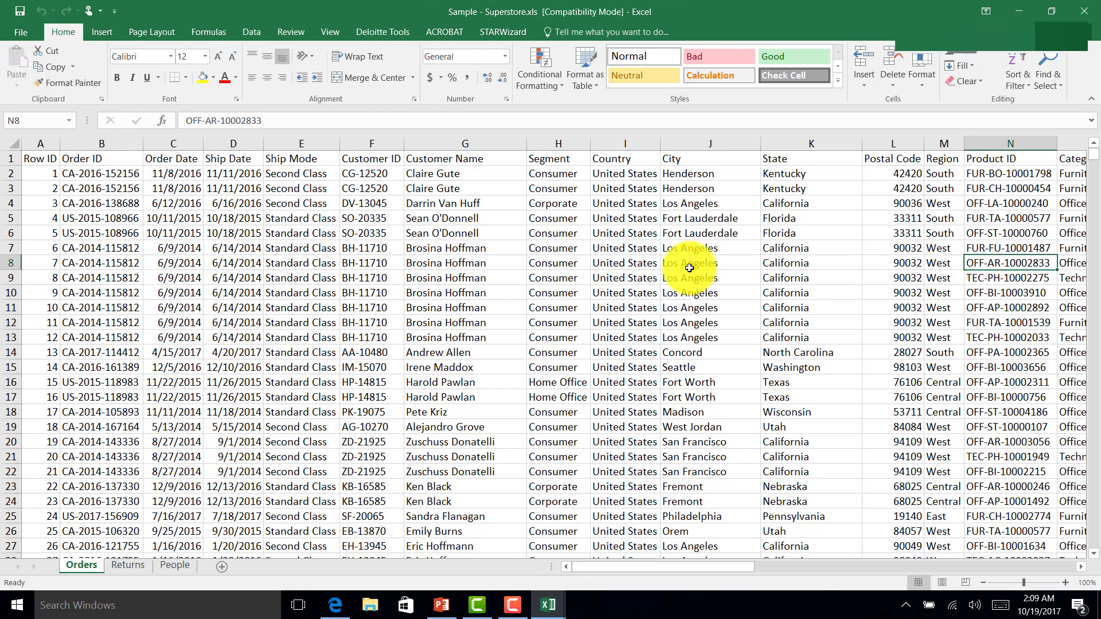
left_click(224, 213)
key("Right")
key("Right")
key("Right")
key("Right")
key("Right")
key("Right")
key("Right")
key("Right")
key("Right")
key("Right")
key("Right")
key("Right")
key("Right")
key("Right")
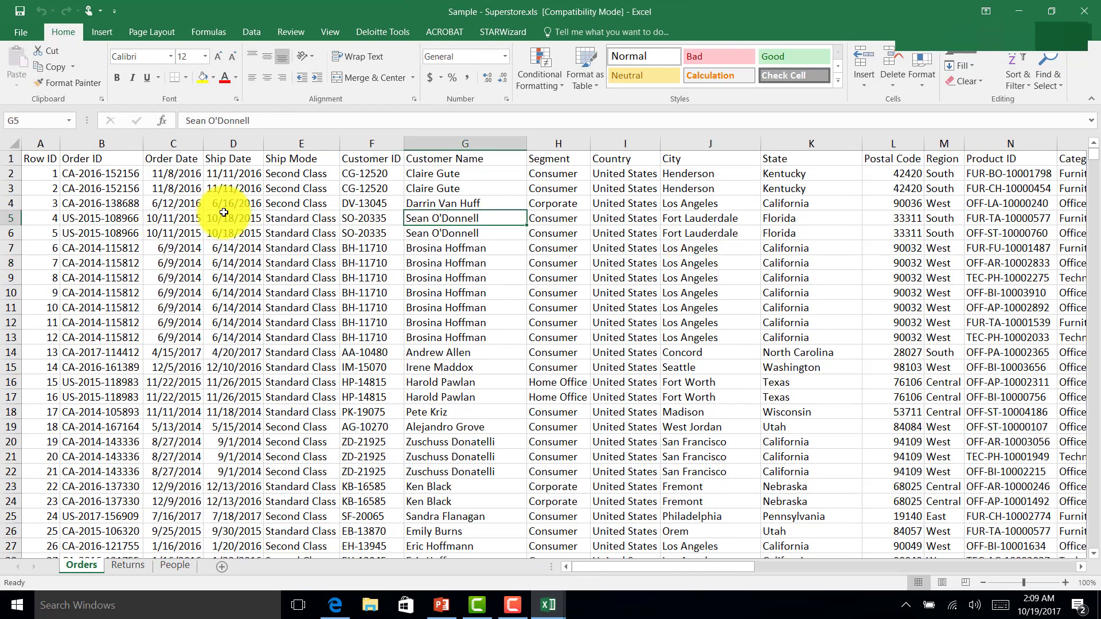
key("Right")
key("Right")
key("Right")
key("Right")
key("Right")
key("Right")
key("Right")
key("Right")
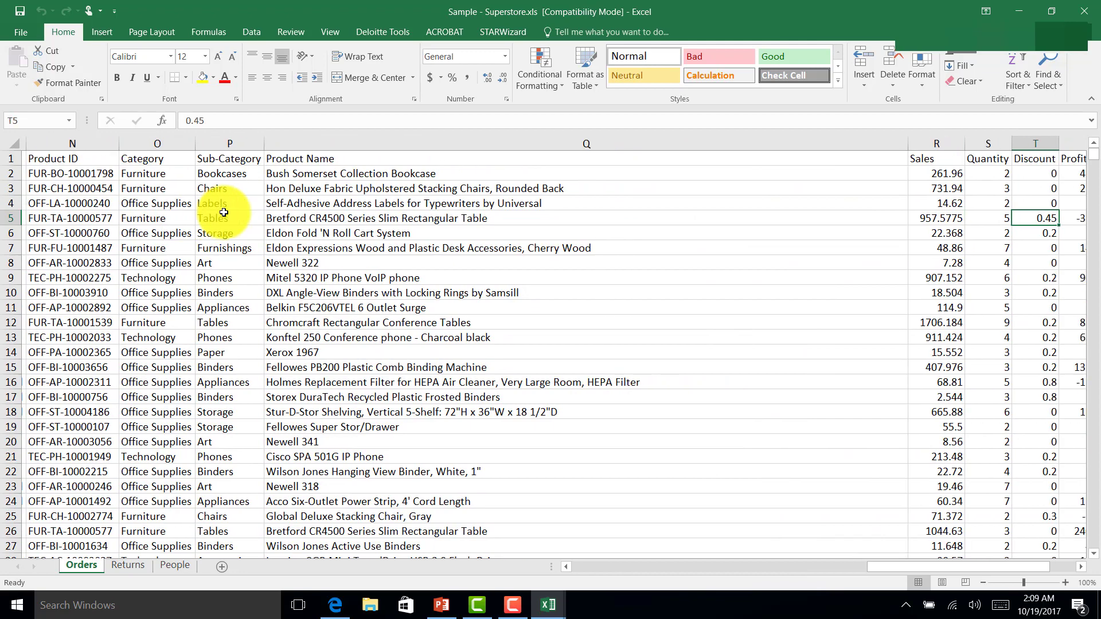
key("Left")
key("Left")
key("Left")
key("Left")
key("Left")
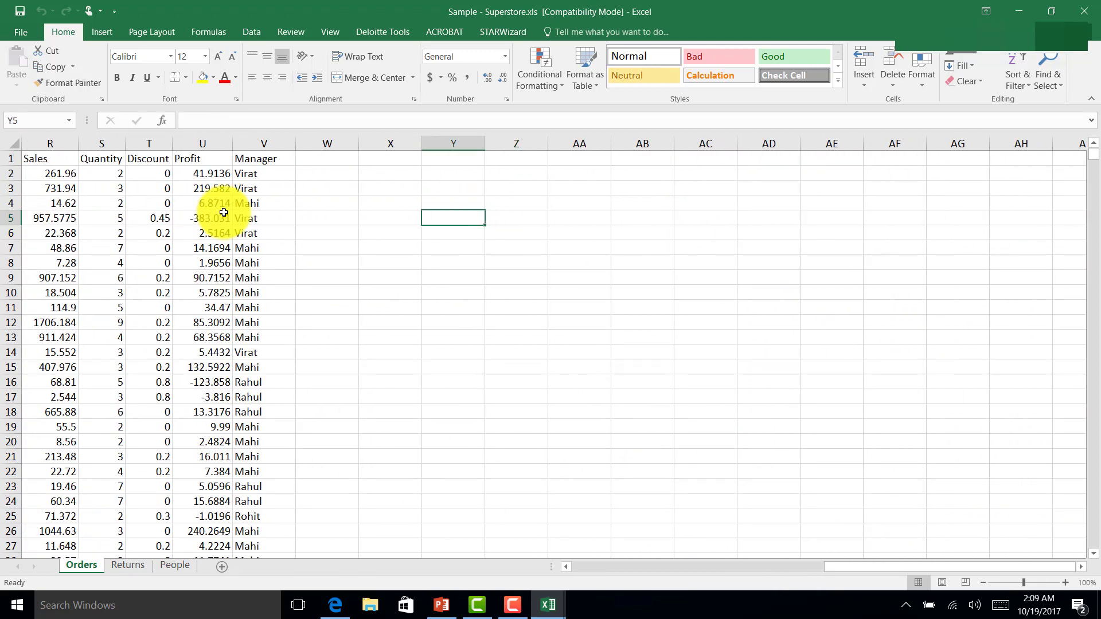
left_click(263, 143)
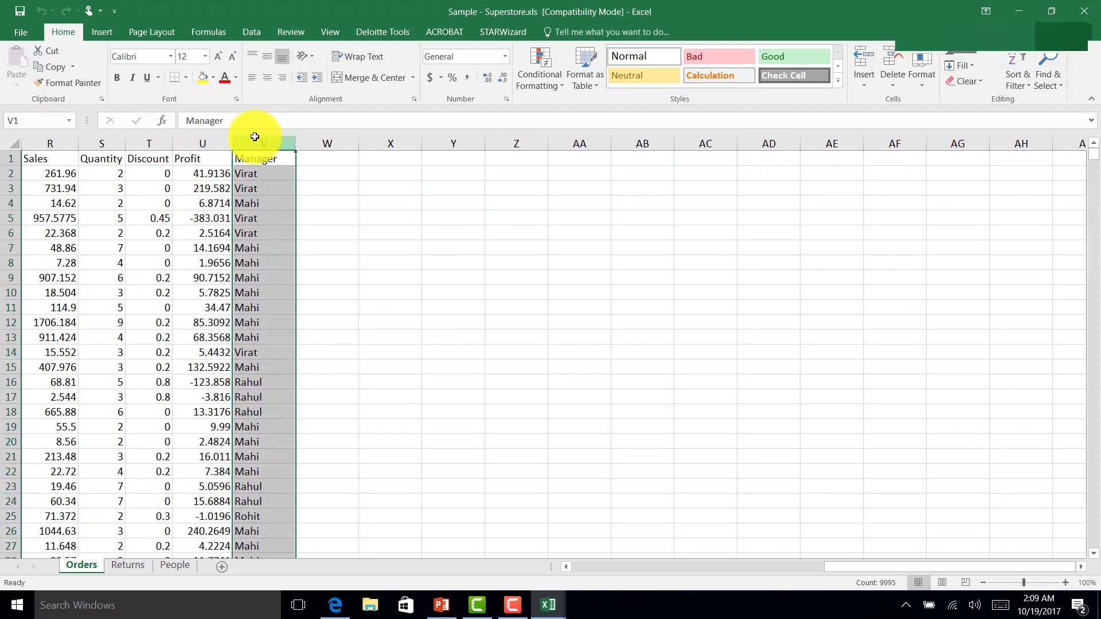
left_click(254, 173)
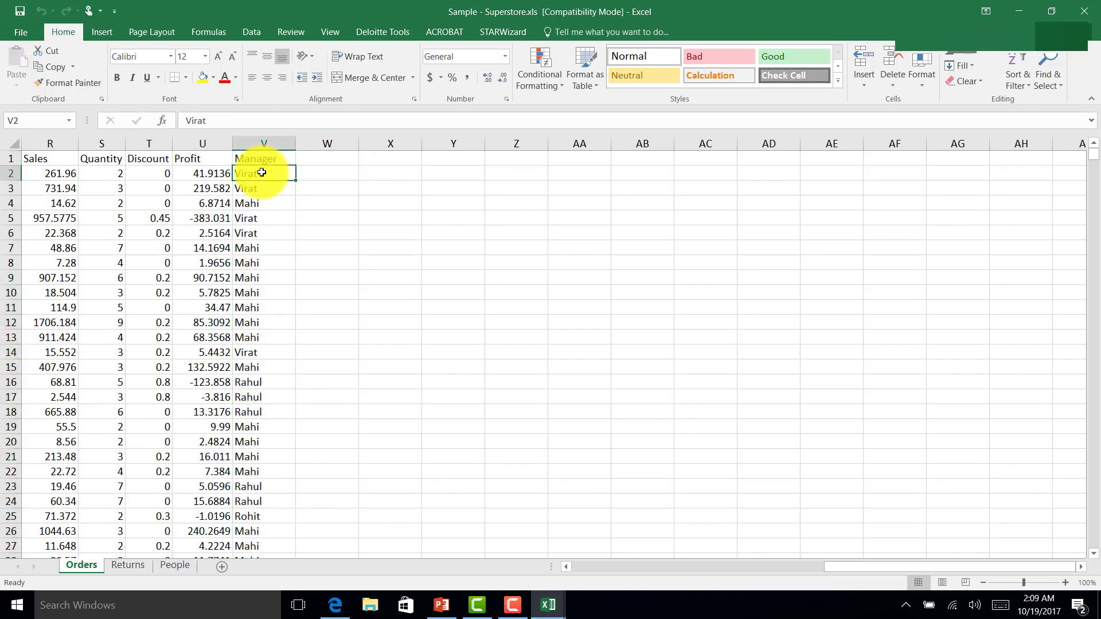
Step: Check the Profit and Region cells, return to A1, and close Sample - Superstore.xls
left_click(229, 173)
key("Left")
key("Left")
key("Left")
key("Left")
key("Left")
key("Left")
key("Left")
key("Left")
key("Left")
key("Left")
key("Left")
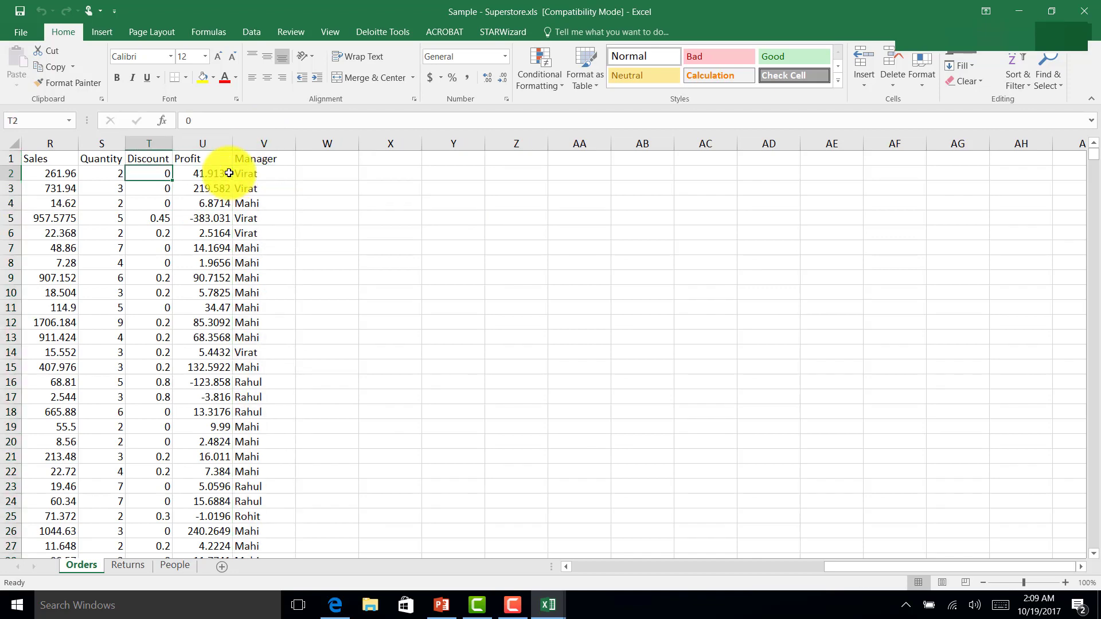
key("Right")
key("Right")
key("Right")
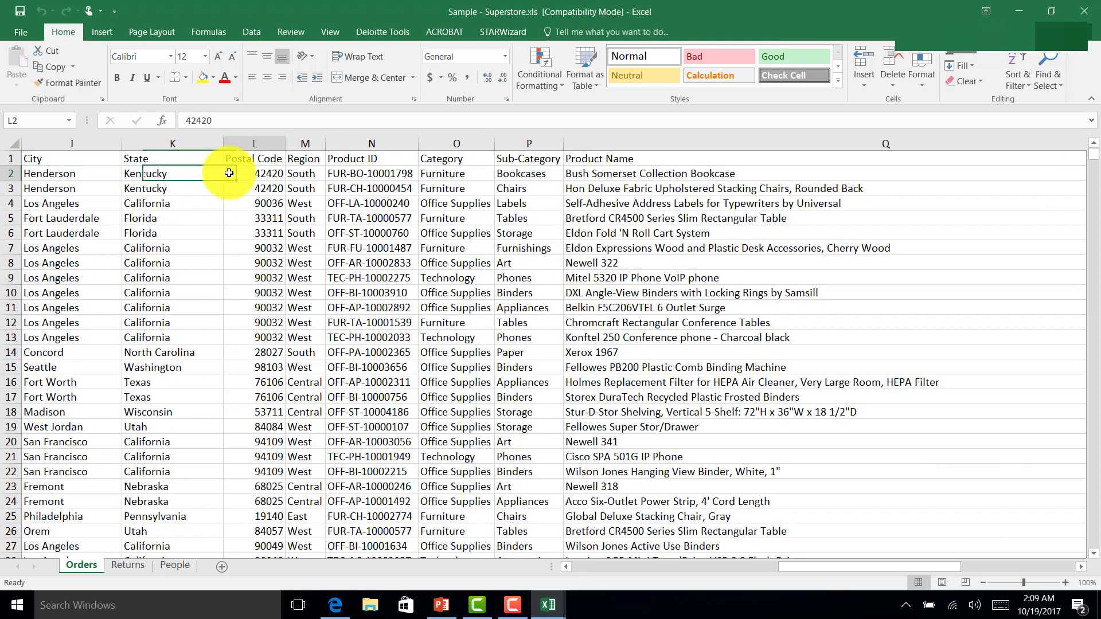
key("Down")
key("Down")
key("Right")
key("Right")
key("Right")
key("Right")
key("Right")
key("Right")
key("Right")
key("Right")
key("Right")
key("Right")
key("Right")
key("Right")
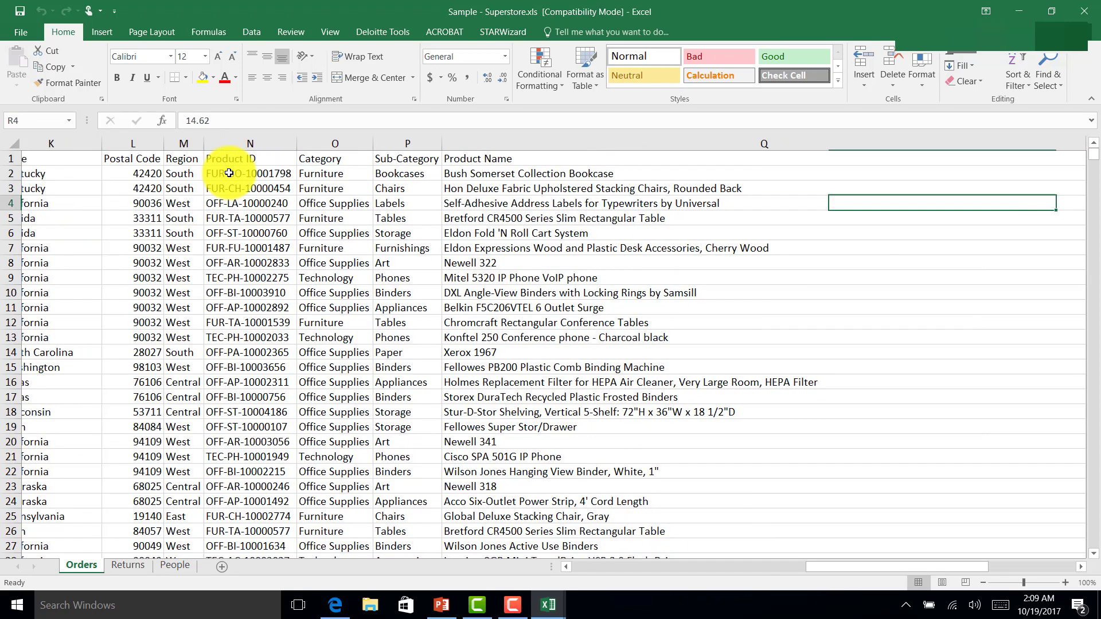
key("Left")
key("Left")
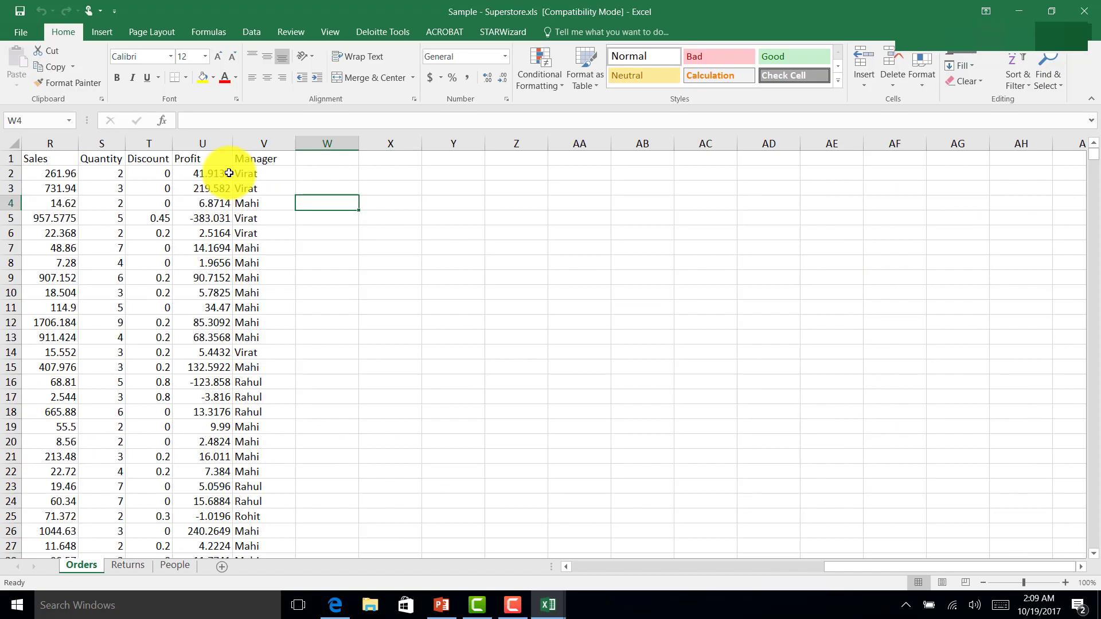
key("ctrl+Home")
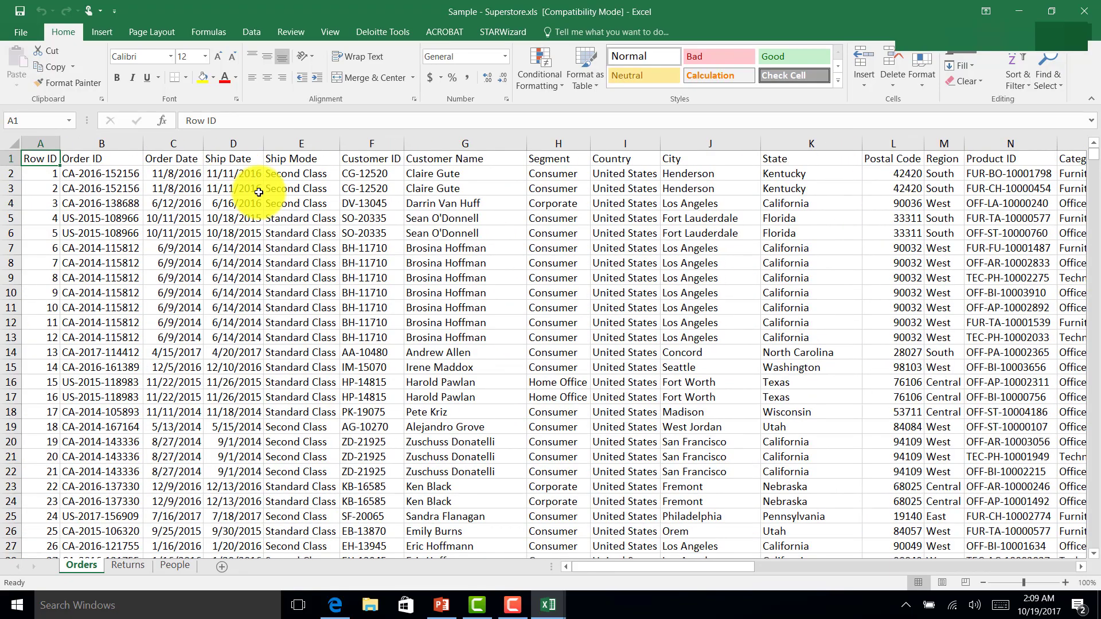
left_click(1084, 9)
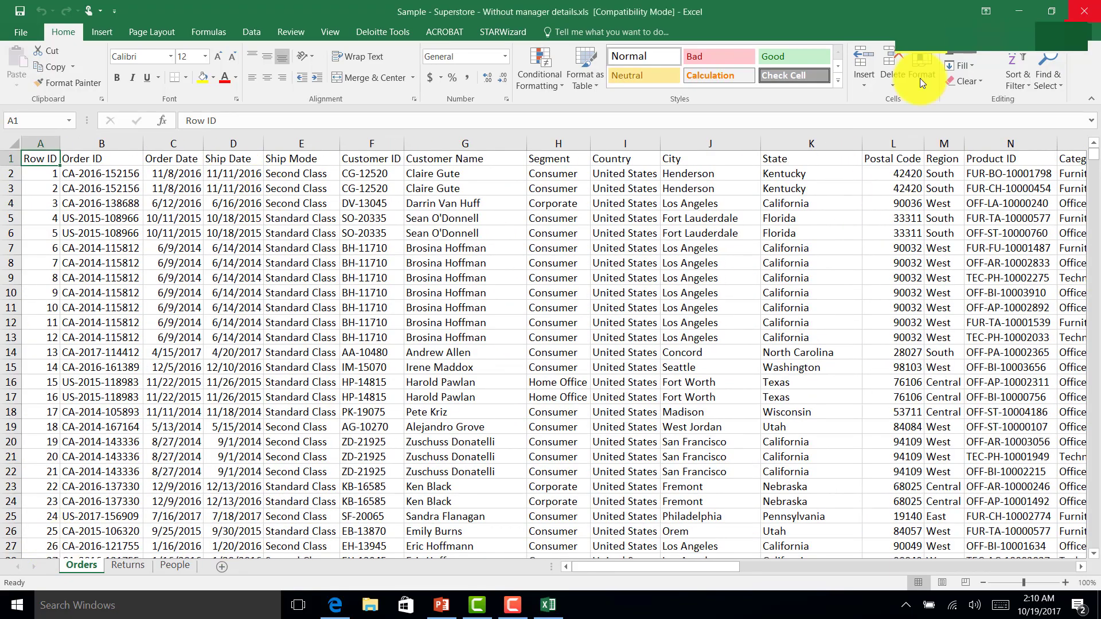
Step: Confirm the workbook without manager details has no Manager column, then close it
left_click(371, 286)
key("Right")
key("Right")
key("Right")
key("Right")
key("Right")
key("Right")
key("Right")
key("Right")
key("Right")
key("Right")
key("Right")
key("Right")
key("Right")
key("Right")
key("Right")
key("Right")
key("Right")
key("Right")
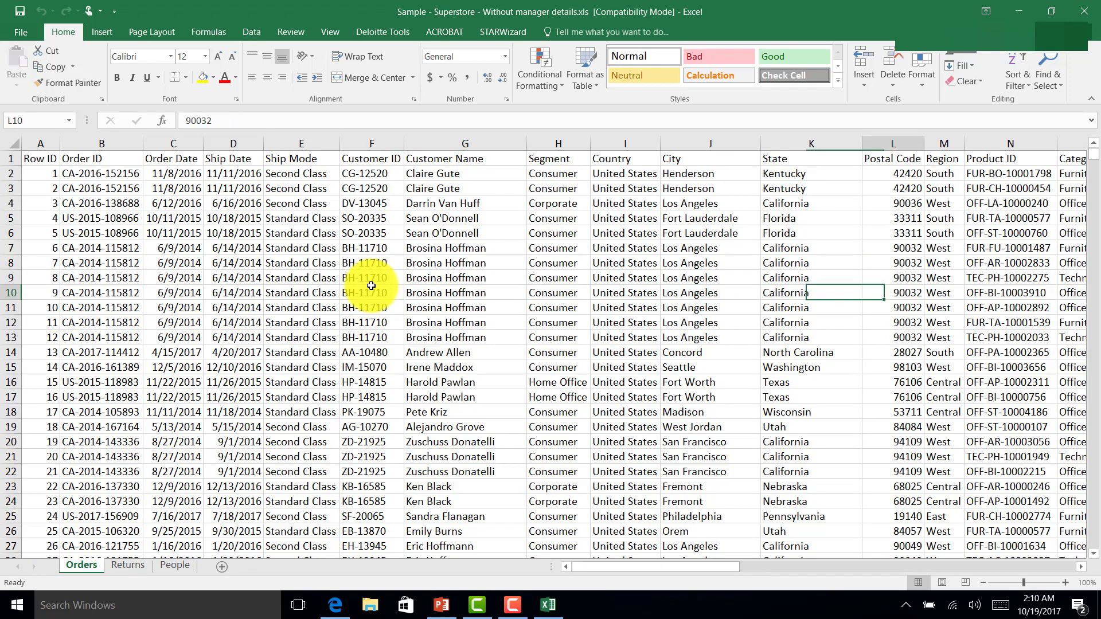
key("Right")
key("Right")
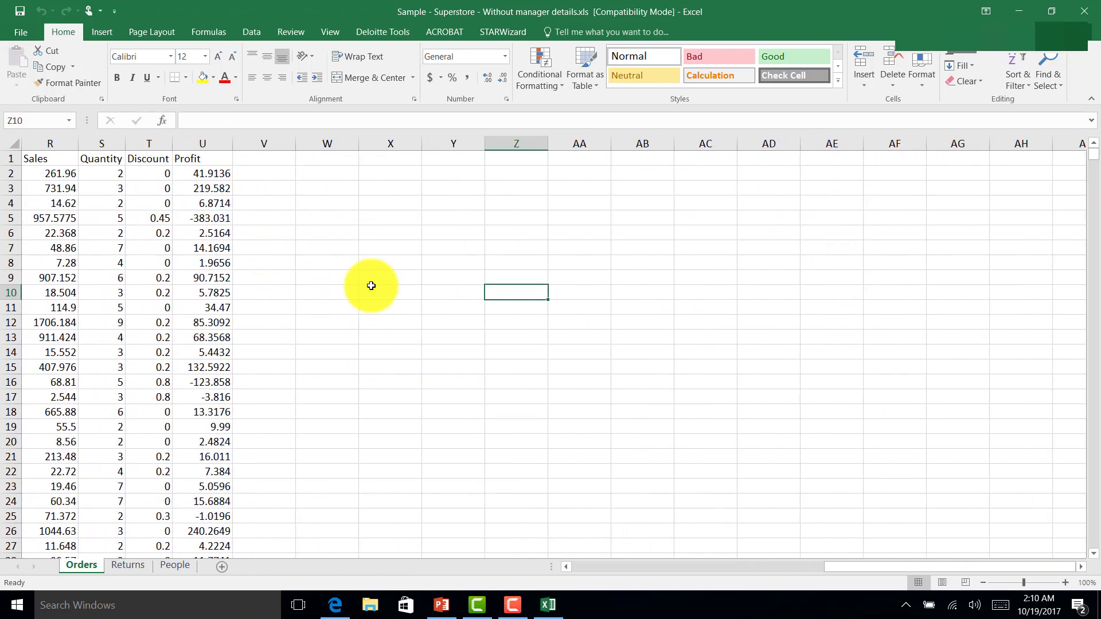
left_click(1096, 9)
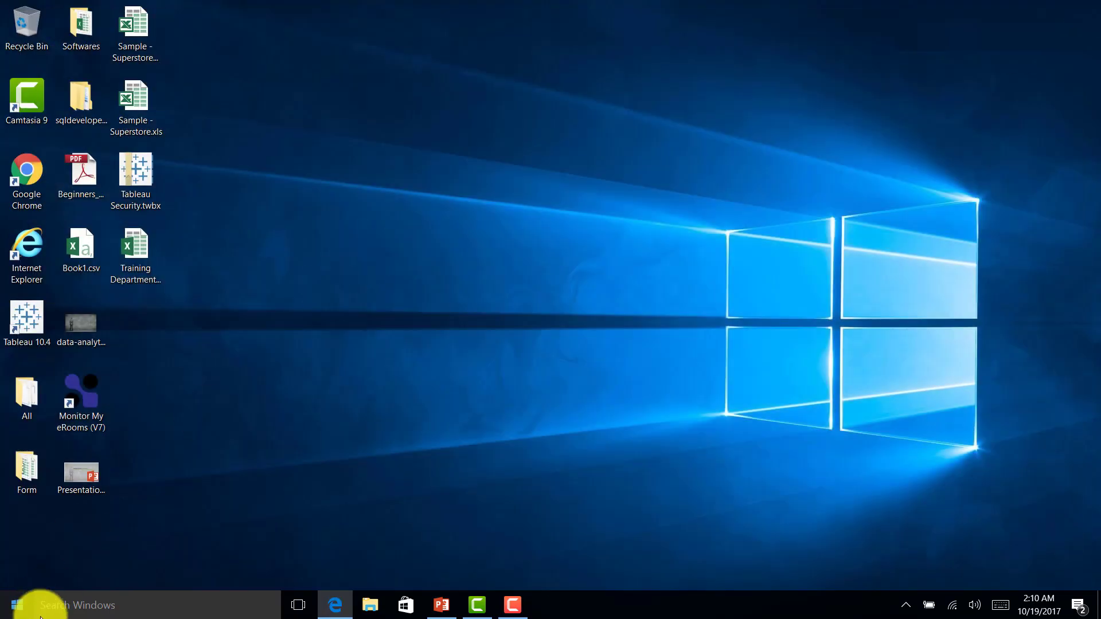
Step: Launch Tableau Desktop 10.4 from its desktop shortcut
left_click(22, 309)
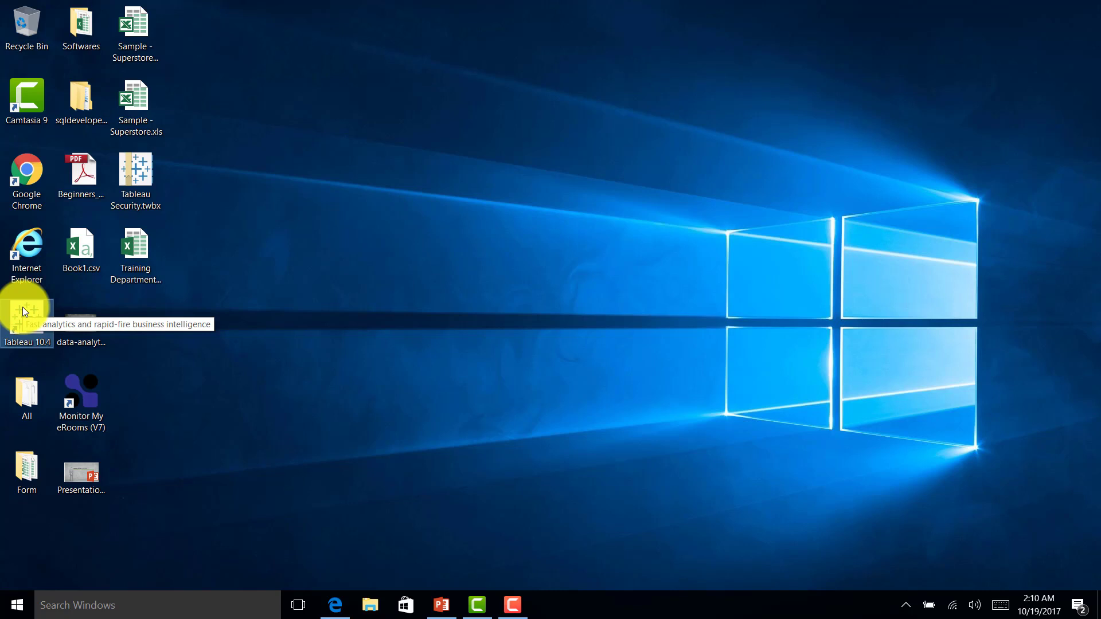
double_click(22, 308)
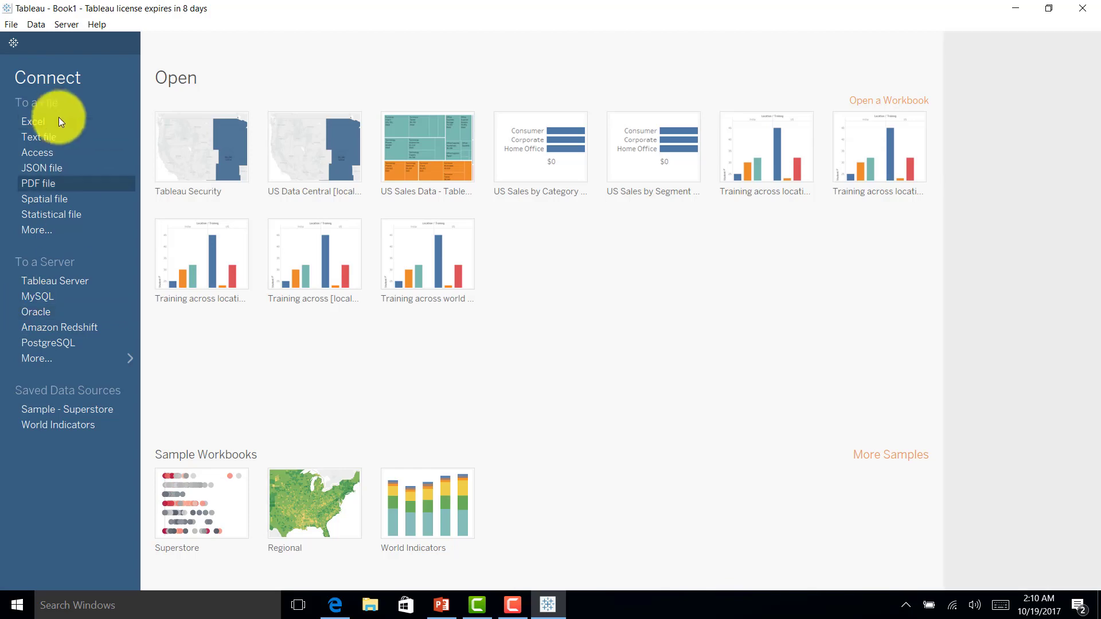
Step: Connect to the Orders sheet of Sample - Superstore - Without manager details.xls and go to Sheet 1
left_click(51, 118)
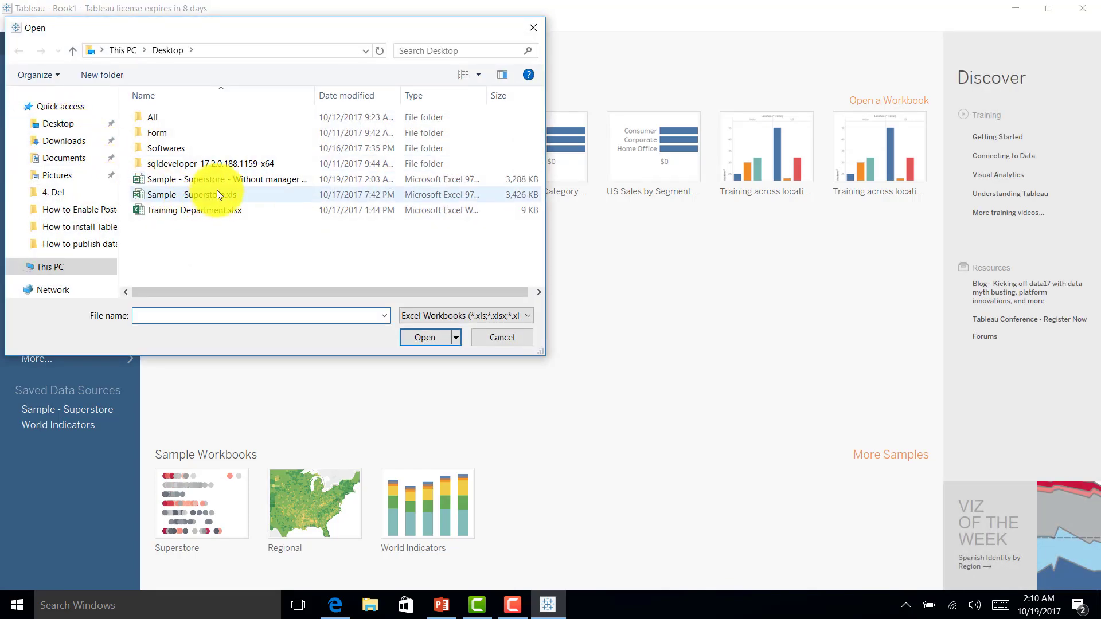
double_click(218, 184)
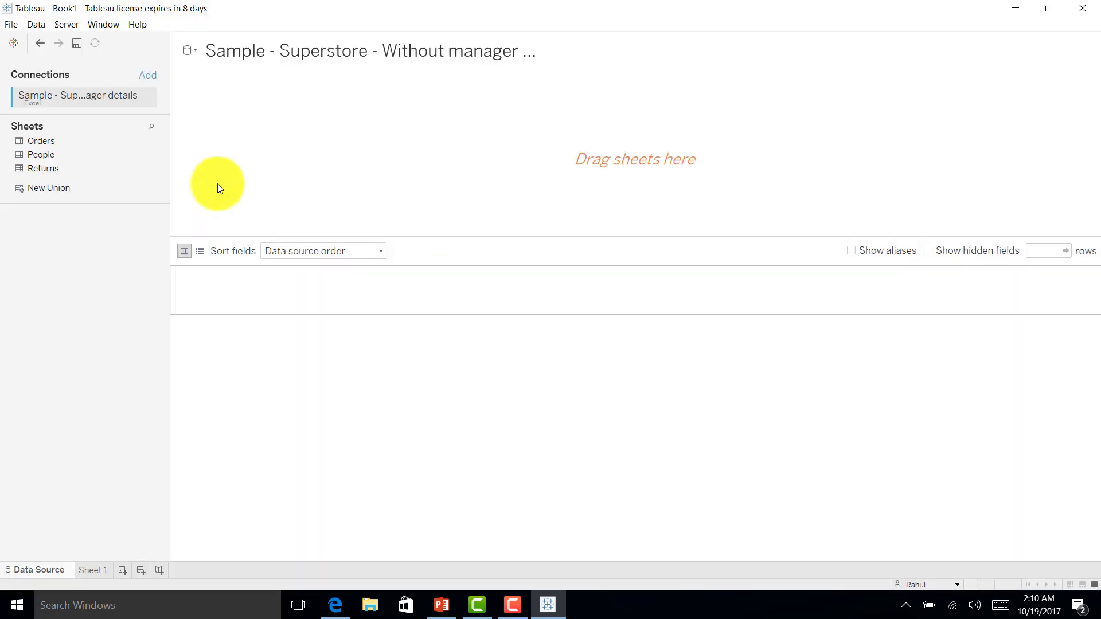
double_click(59, 147)
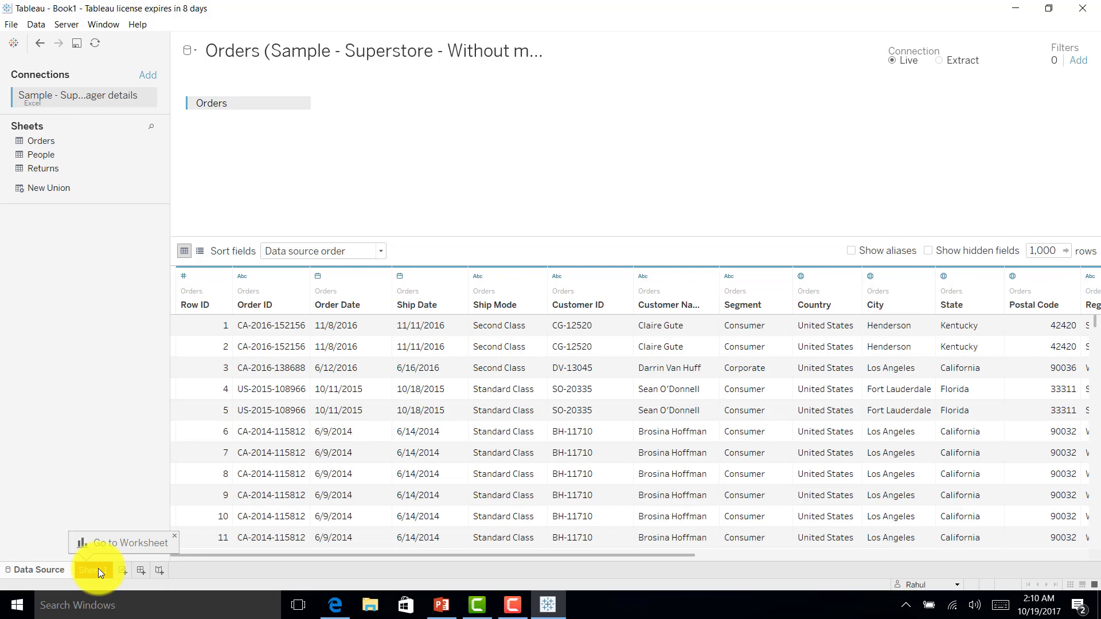
left_click(98, 568)
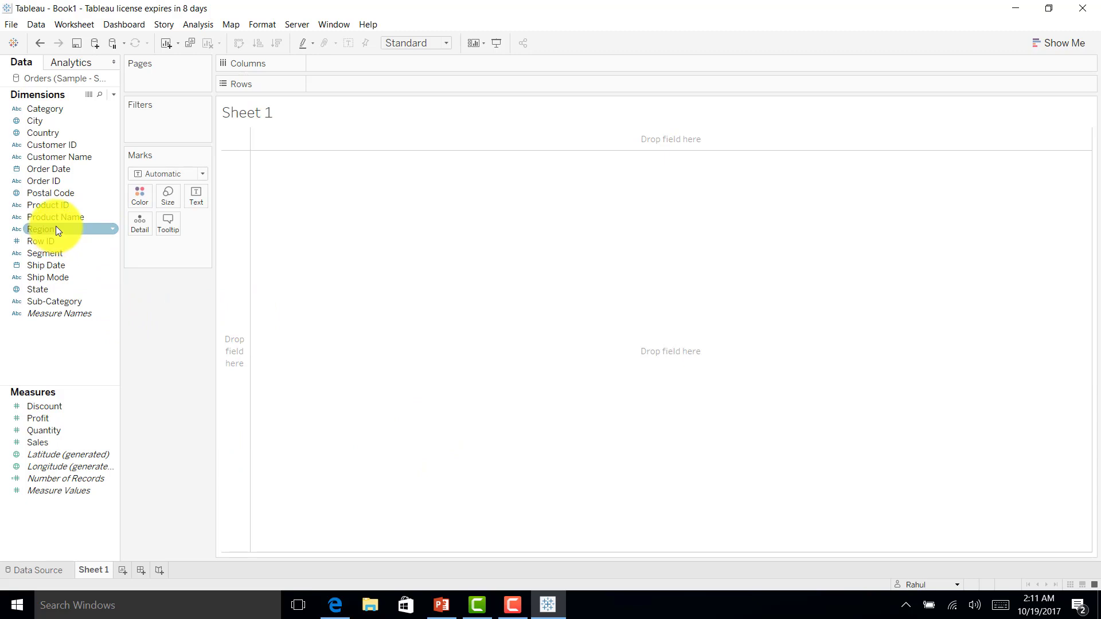
Step: Create a Region, State hierarchy from the Region field
right_click(91, 227)
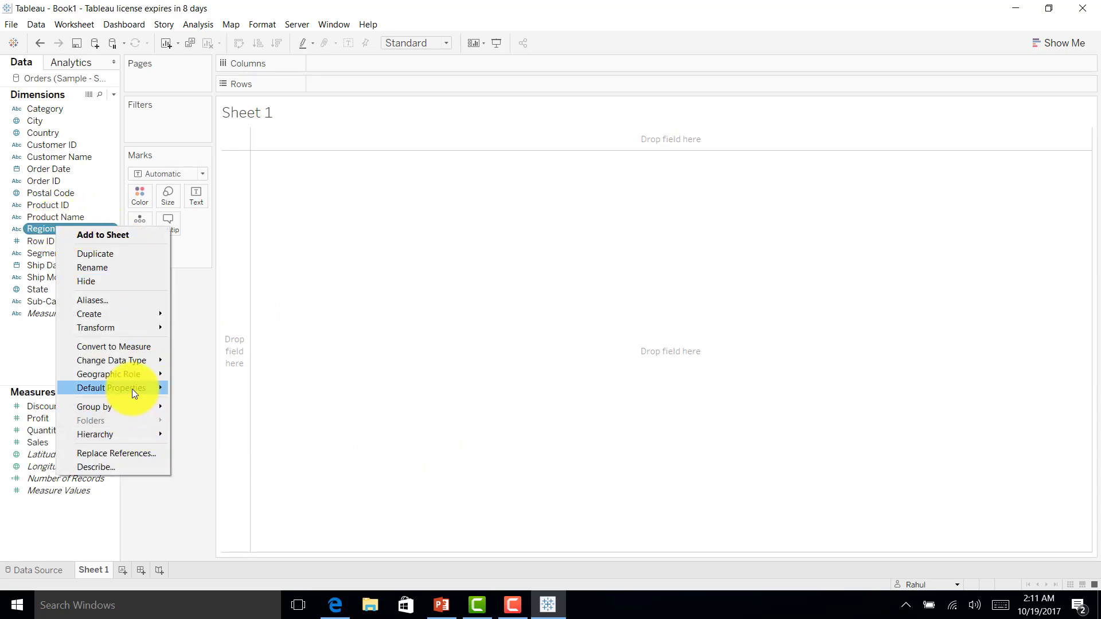
mouse_move(131, 375)
mouse_move(259, 533)
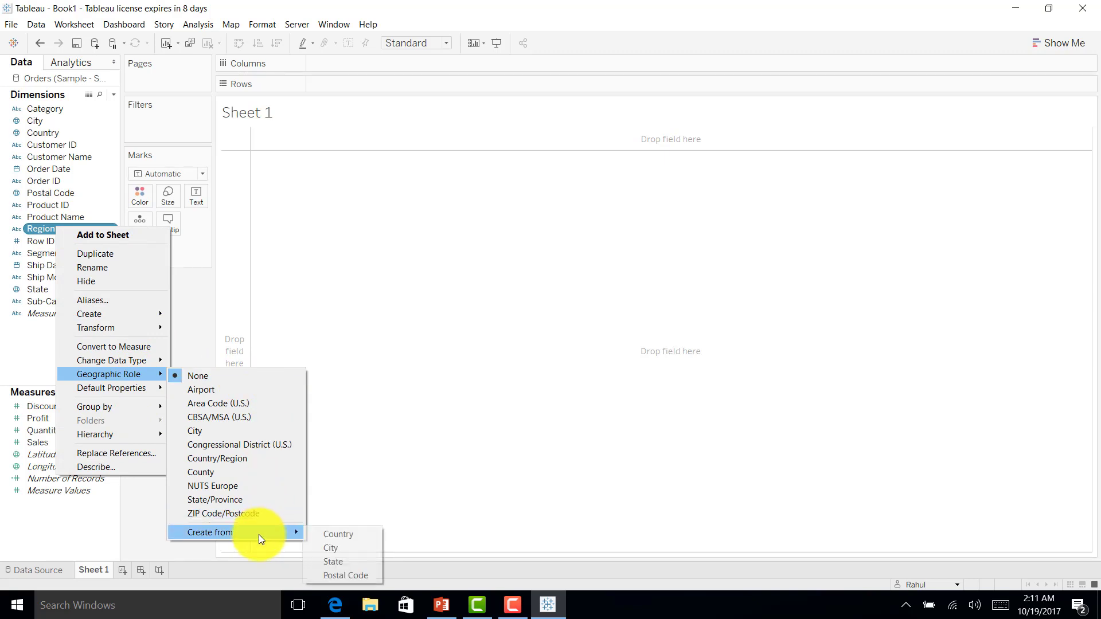
left_click(339, 562)
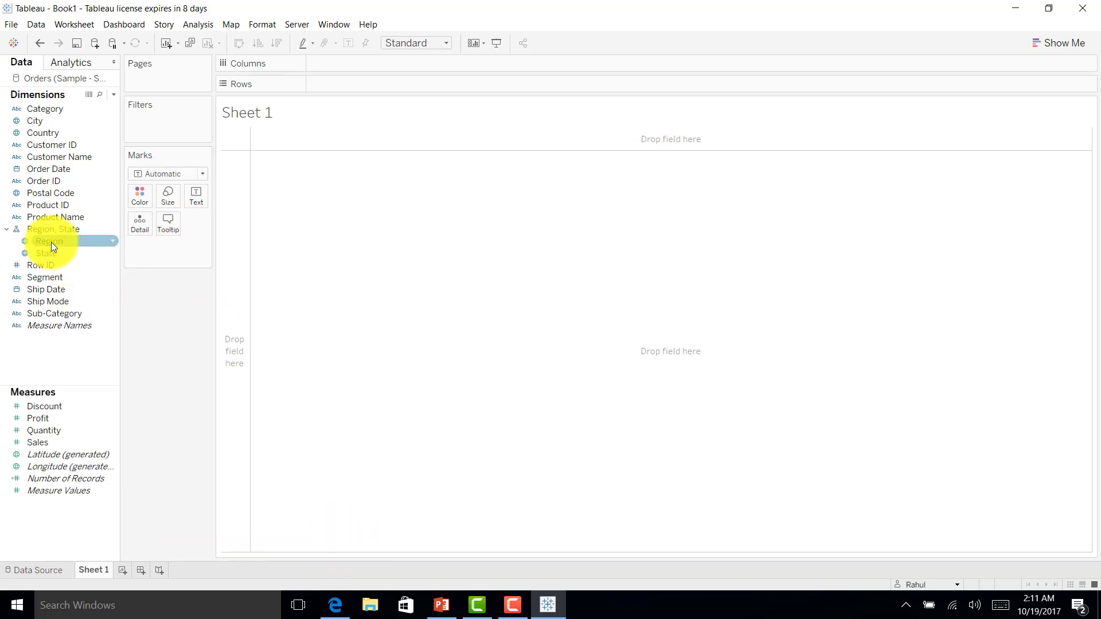
Step: Map the four regions with circles sized by SUM(Sales)
left_click_drag(51, 242, 562, 273)
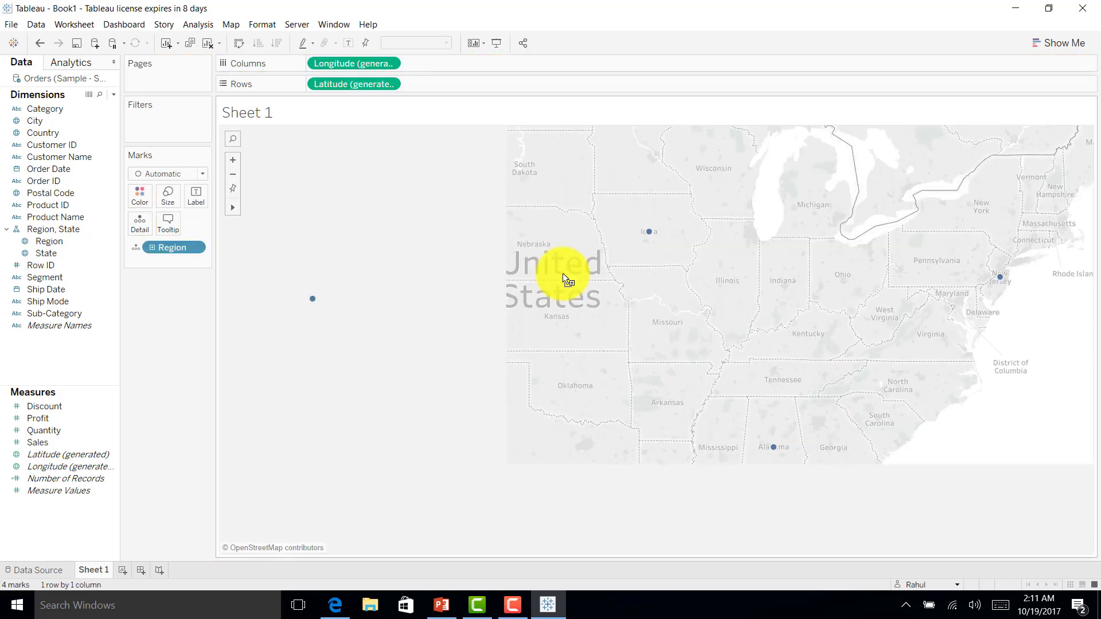
left_click(60, 442)
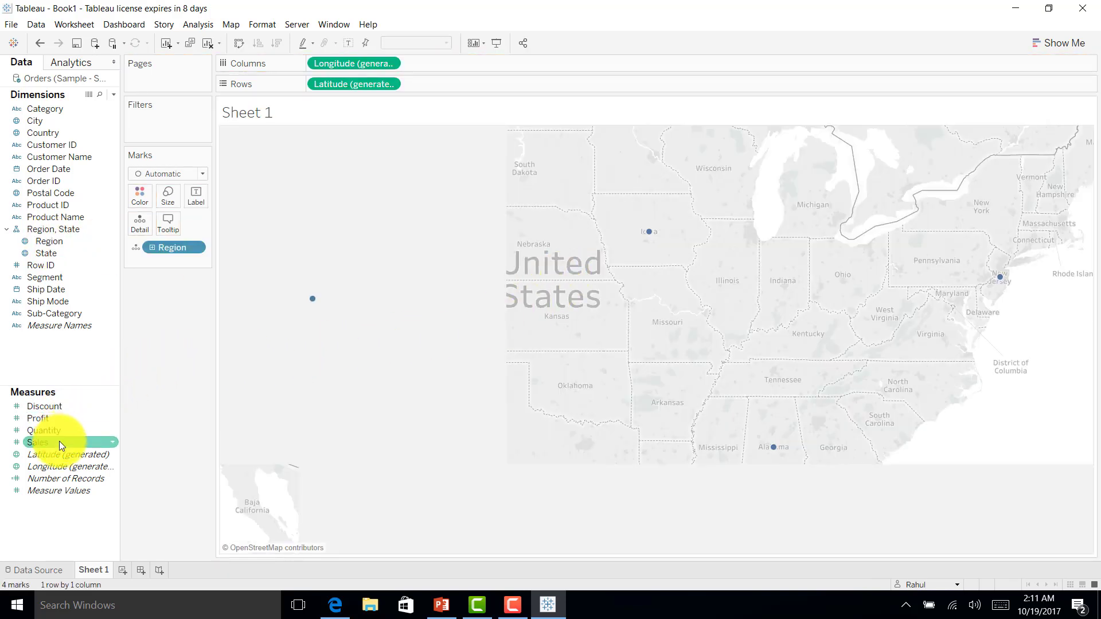
left_click_drag(60, 442, 586, 403)
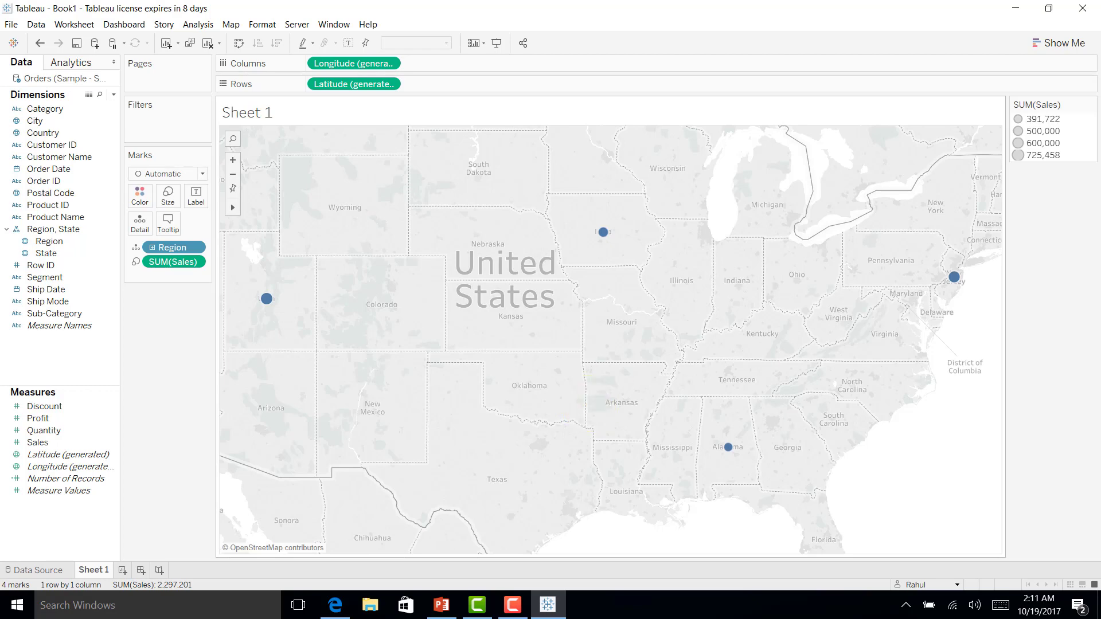
left_click(1059, 44)
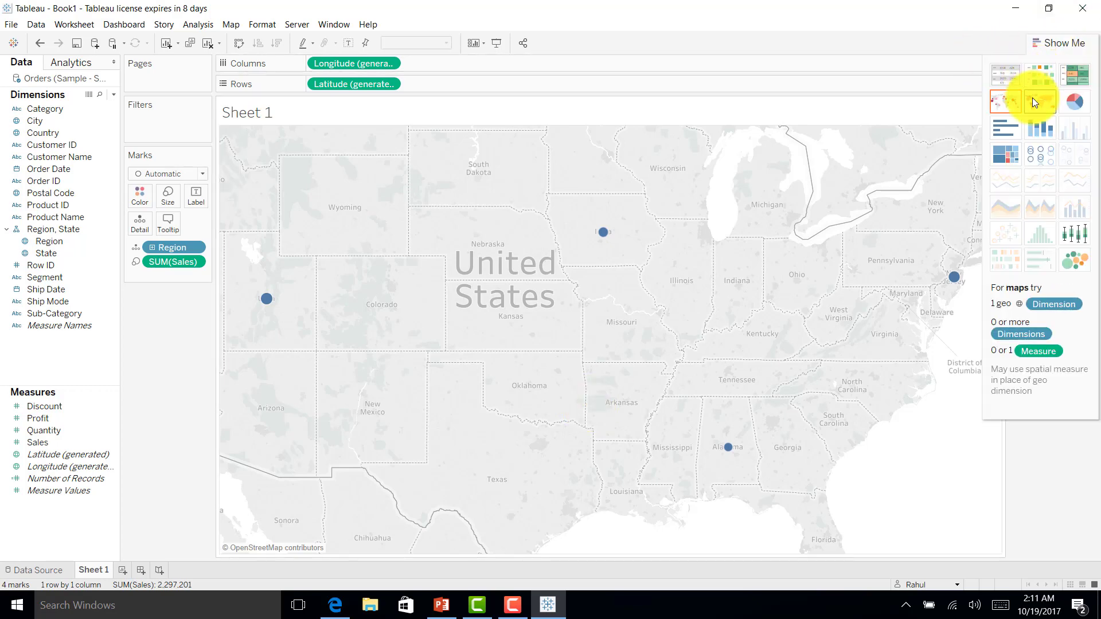
Step: Switch to a filled map and label each region with its name and SUM(Sales)
left_click(1032, 103)
left_click(1061, 43)
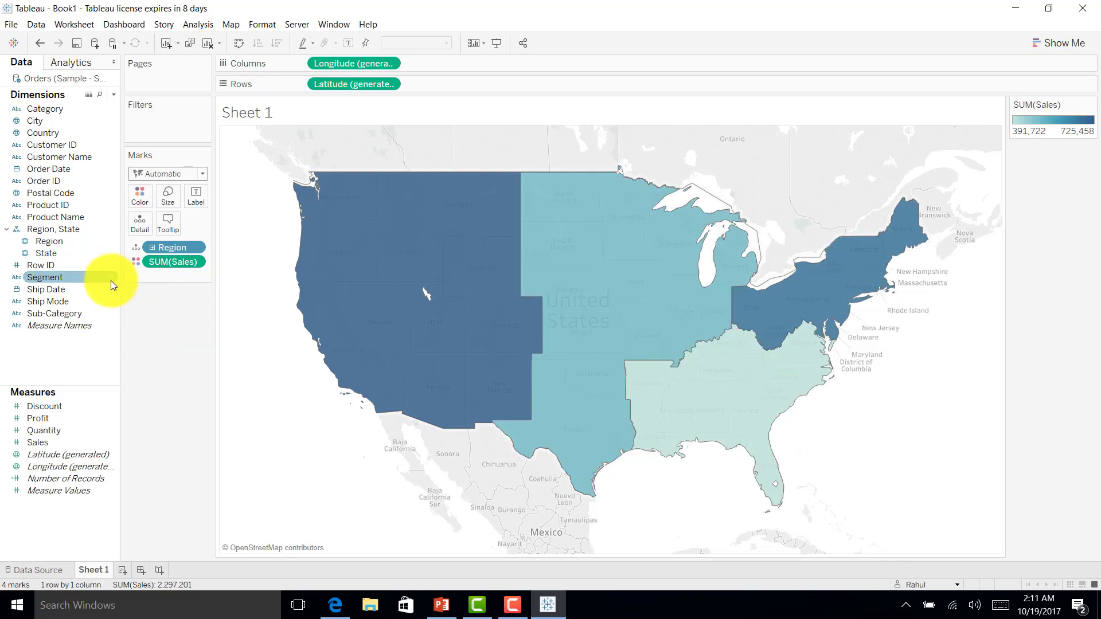
left_click_drag(35, 442, 195, 198)
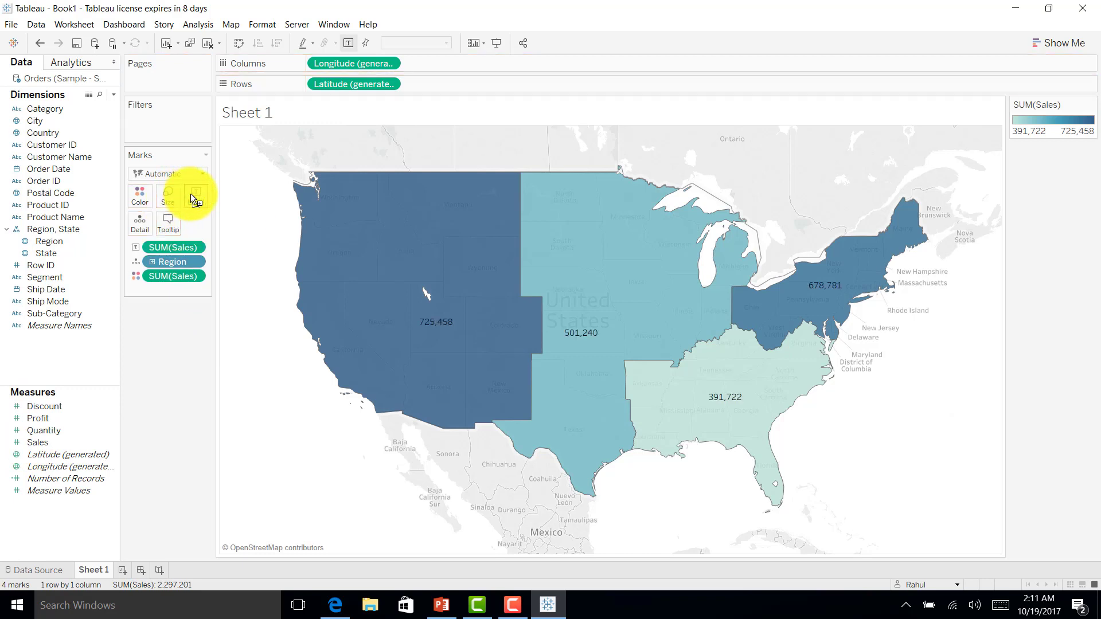
left_click_drag(38, 241, 195, 208)
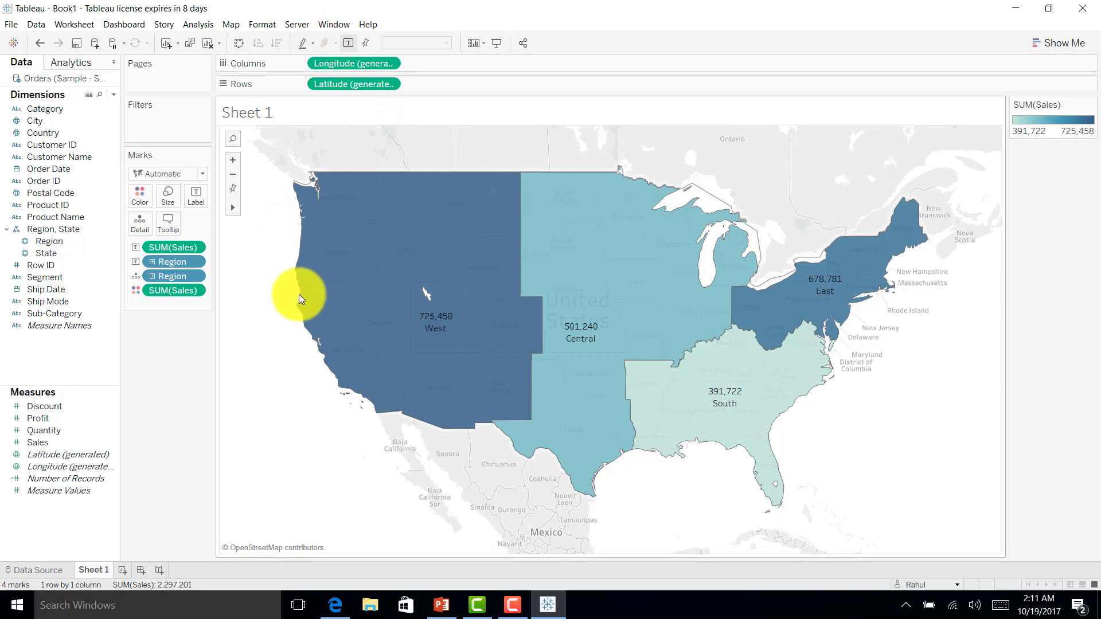
Step: Rename the worksheet to 'Sales by Region'
double_click(91, 570)
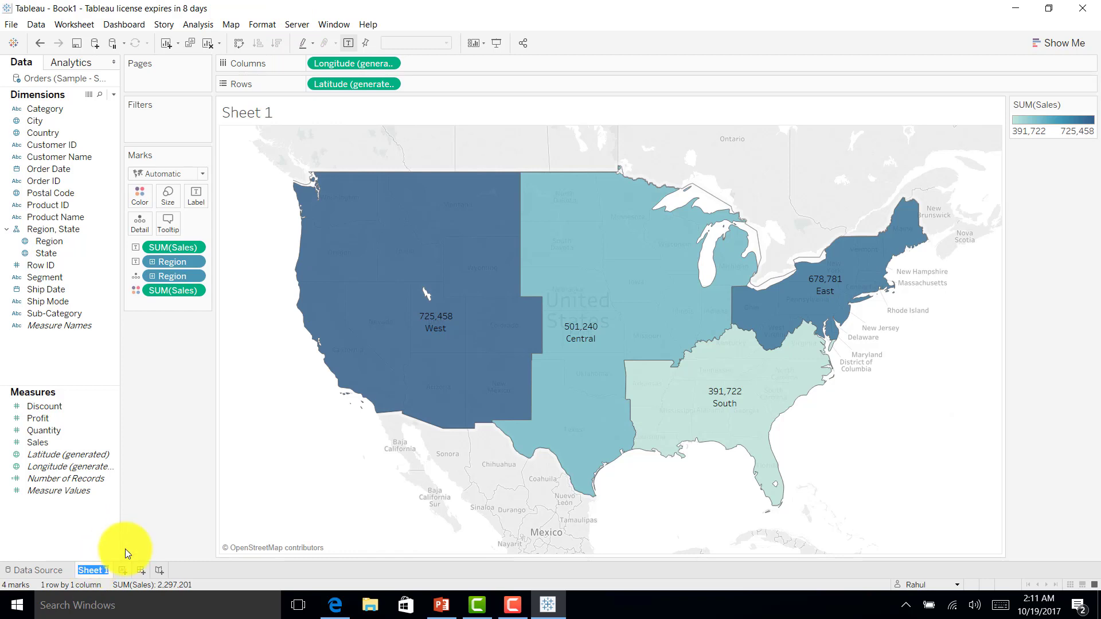
type("Sales by")
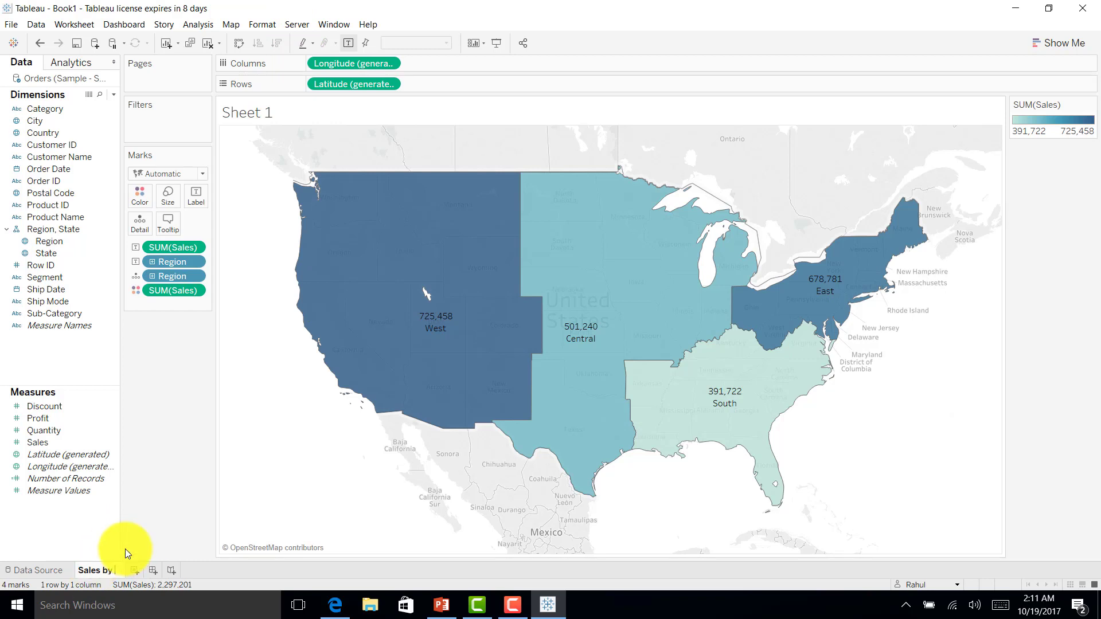
type(" Region")
key("Return")
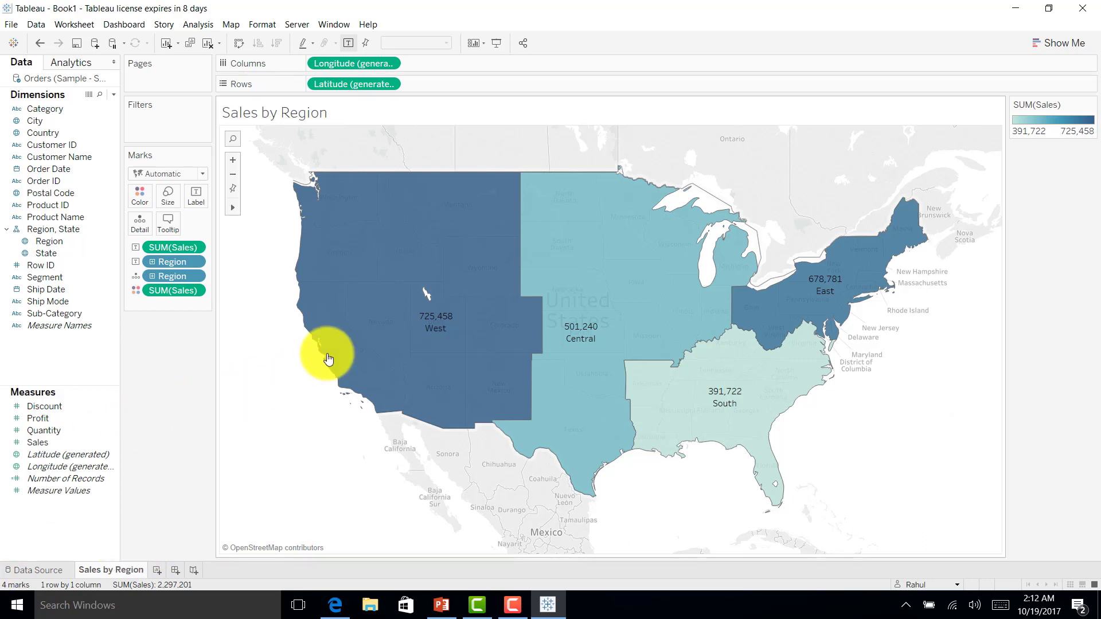
mouse_move(356, 290)
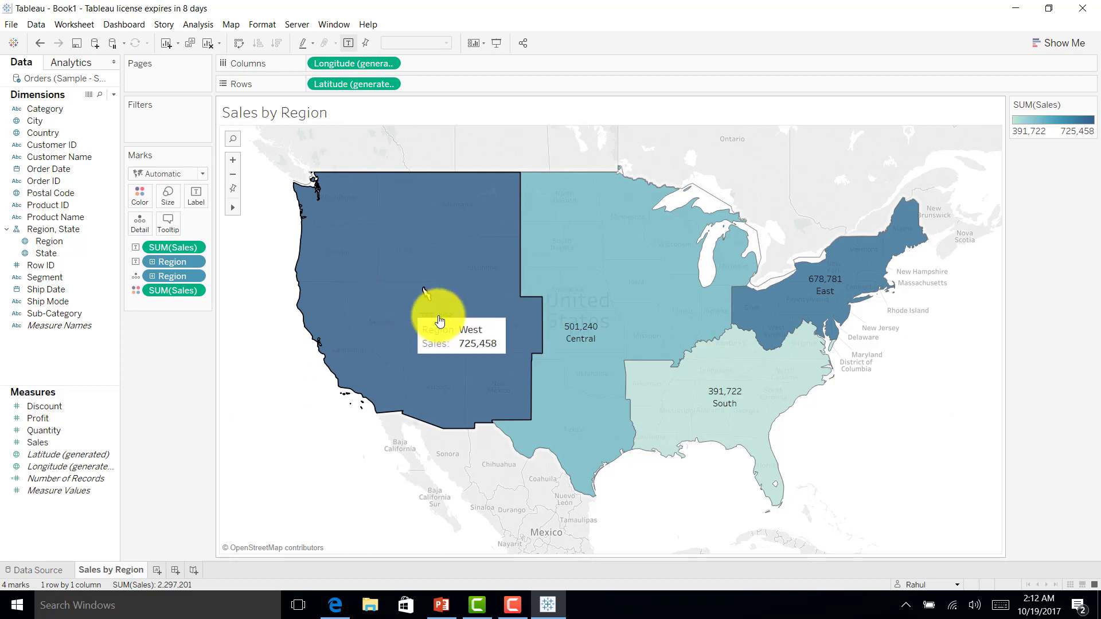
mouse_move(565, 253)
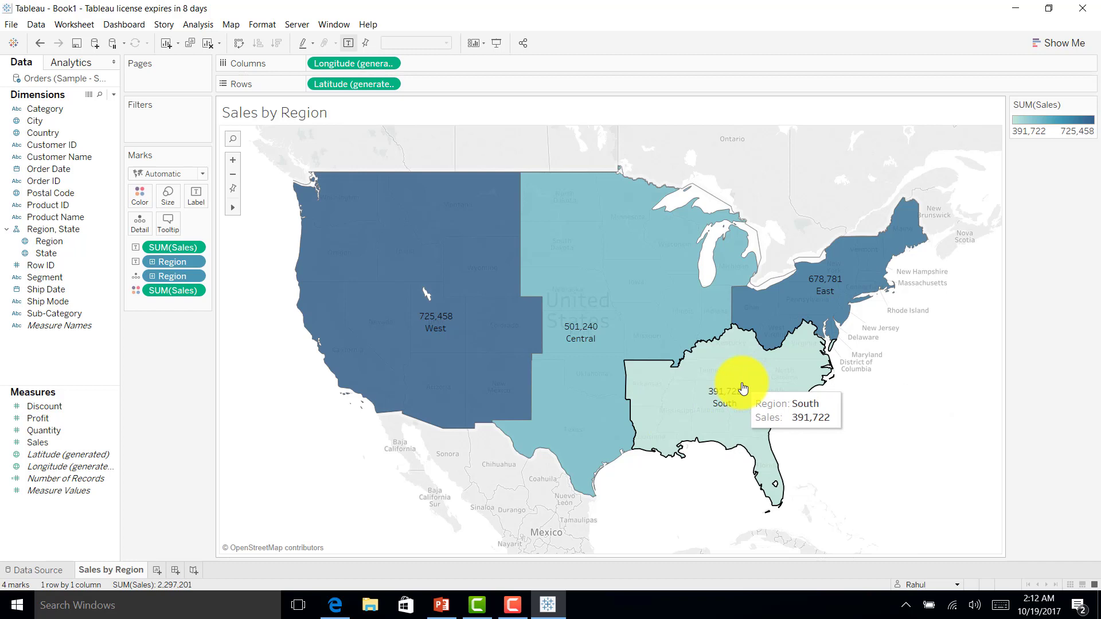
Step: Preview the map filtered as another user, then sign out of Tableau Server
left_click(957, 584)
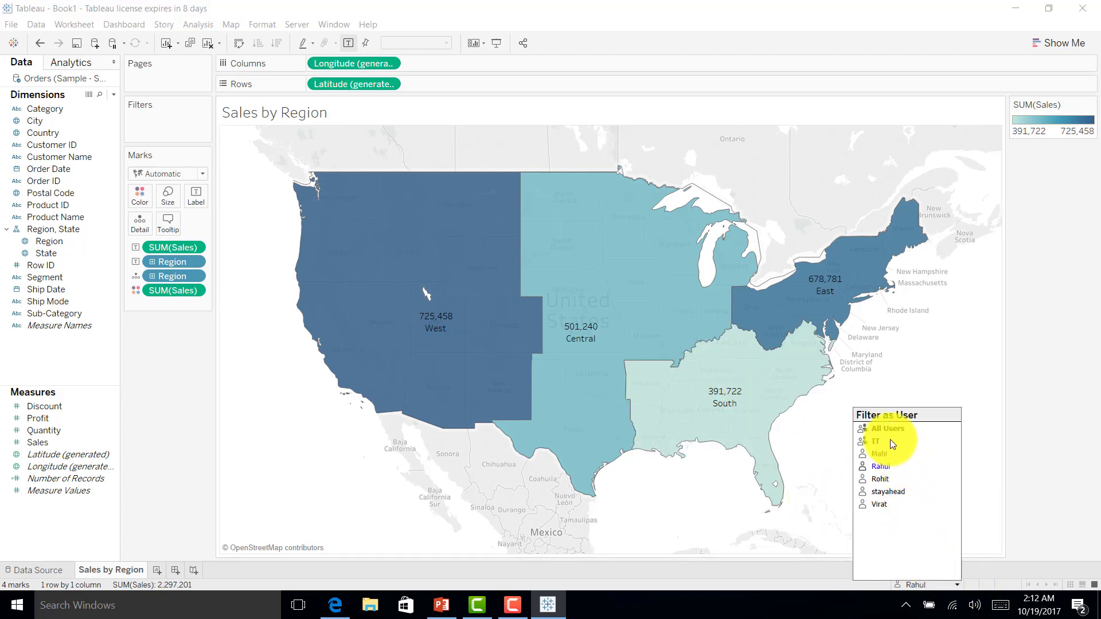
left_click(890, 494)
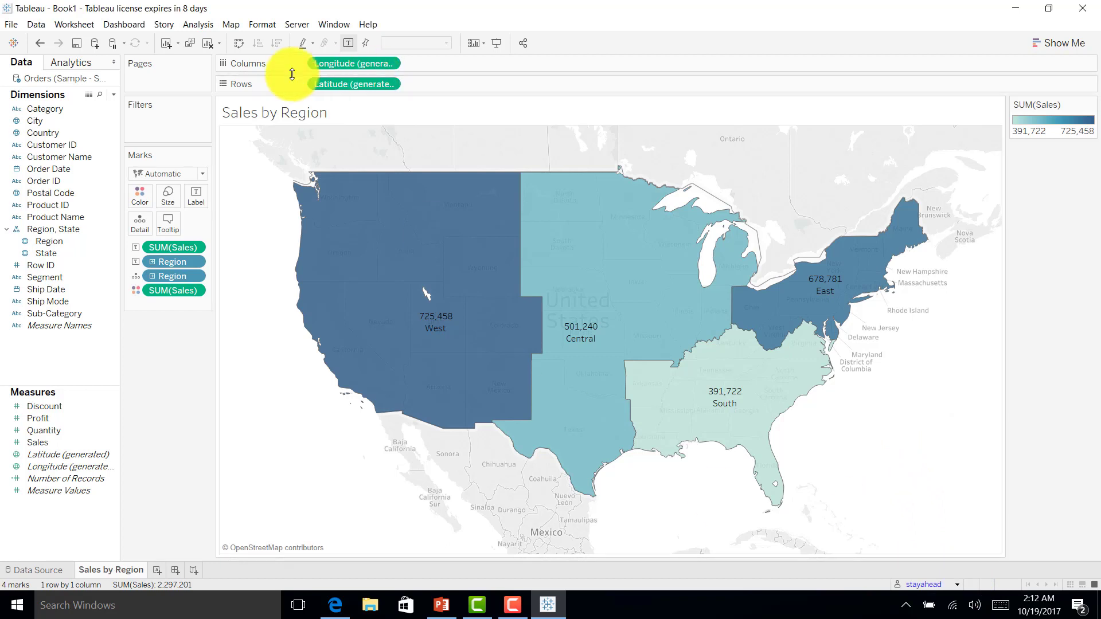
left_click(297, 25)
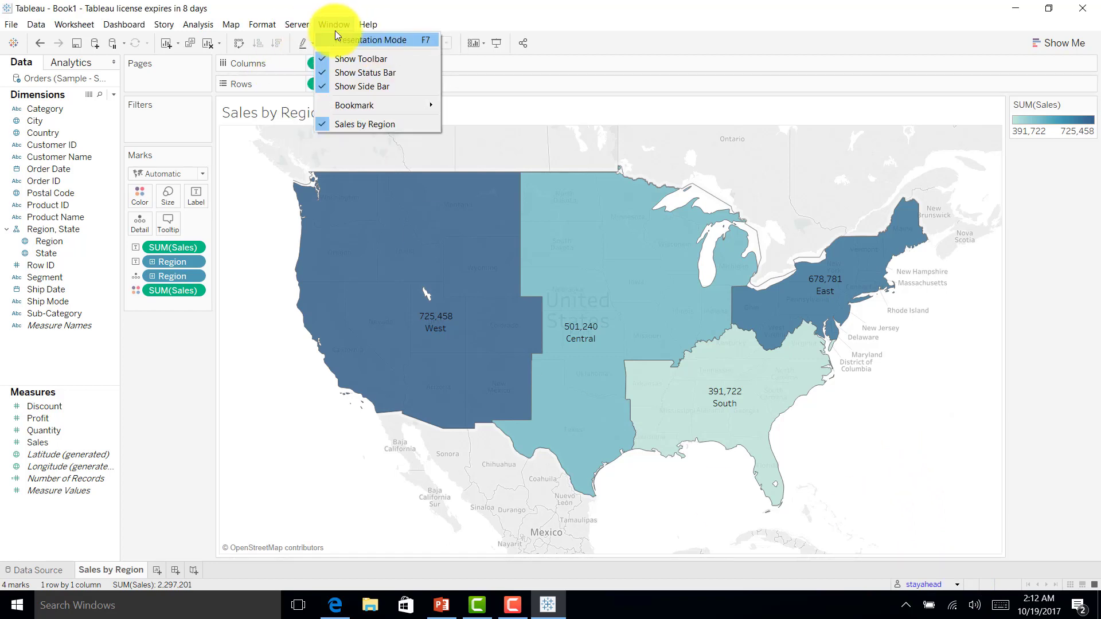
mouse_move(434, 41)
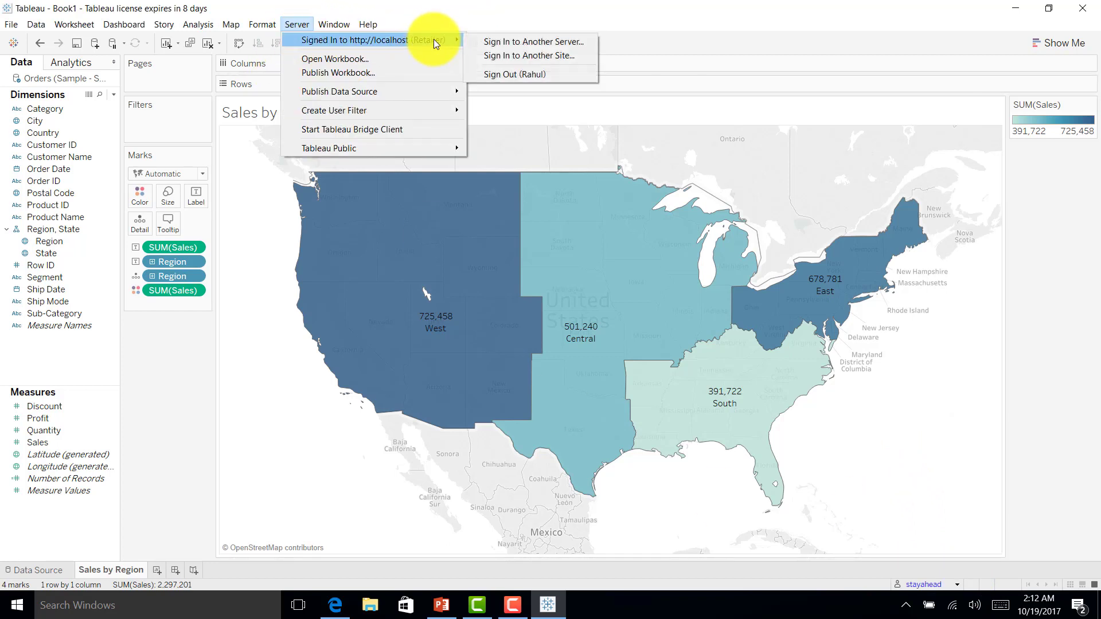
left_click(534, 74)
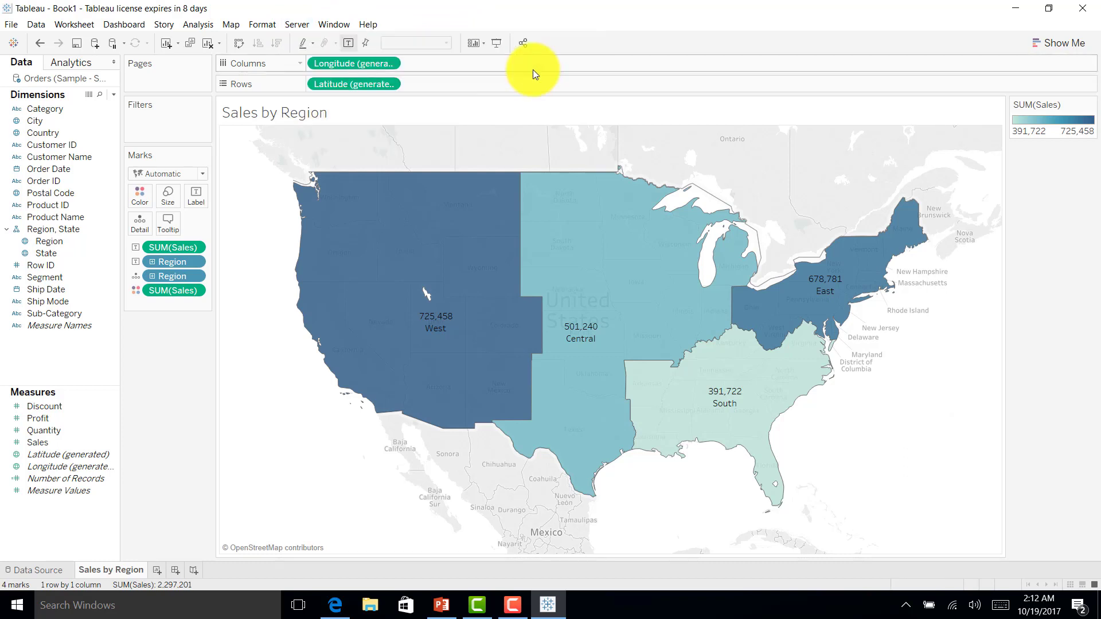
Step: Start a Region user filter, signing in to localhost with the server username and password, choosing the Retailer site
left_click(308, 22)
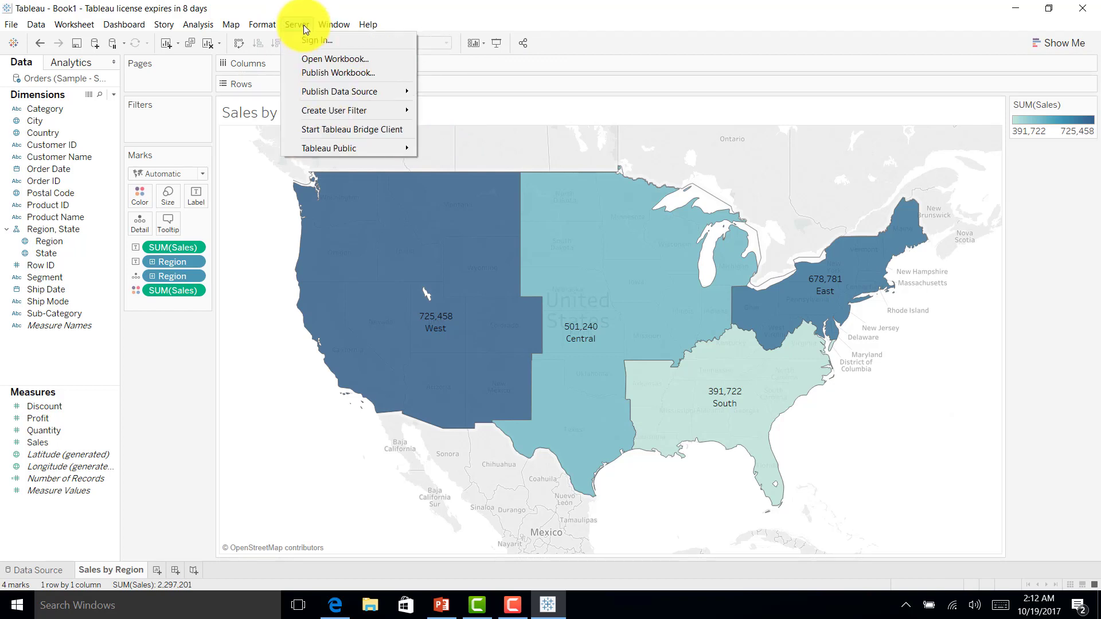
mouse_move(310, 112)
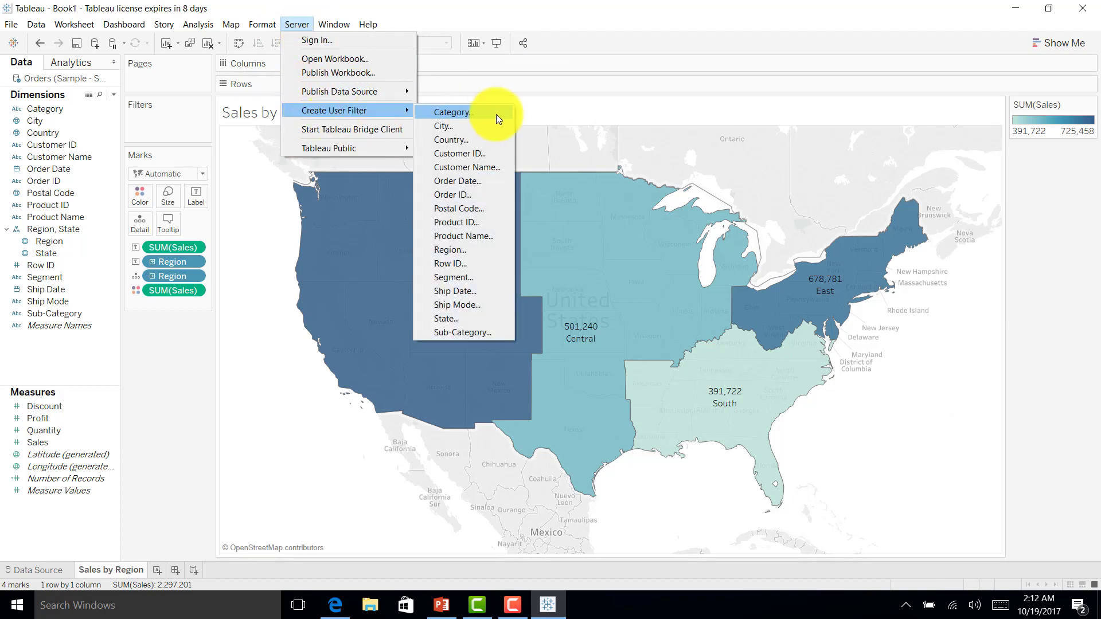
left_click(457, 249)
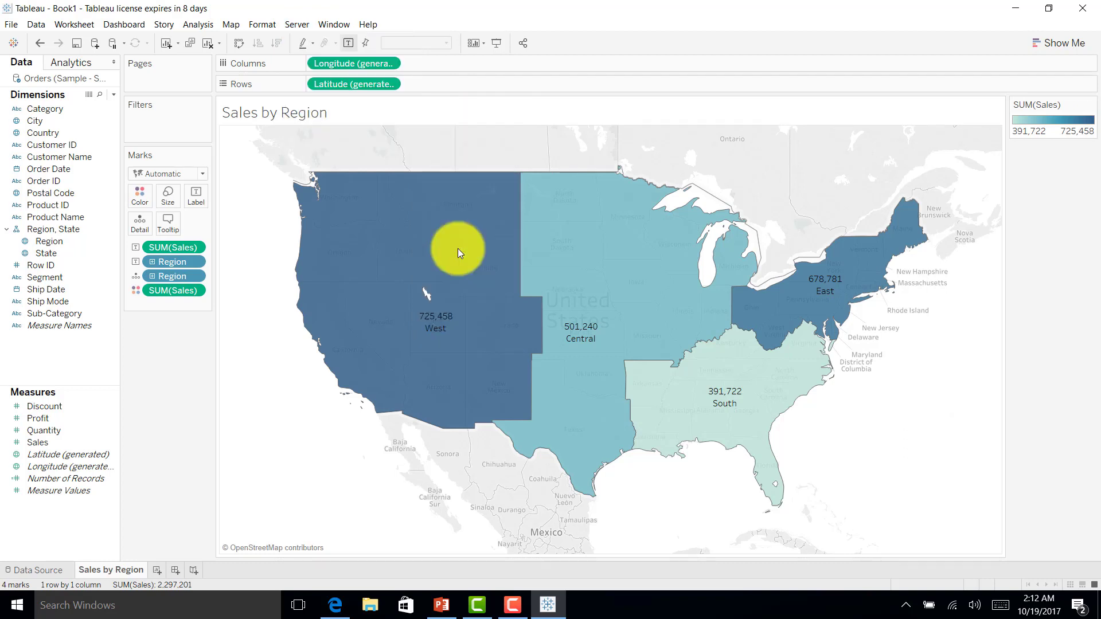
left_click(631, 305)
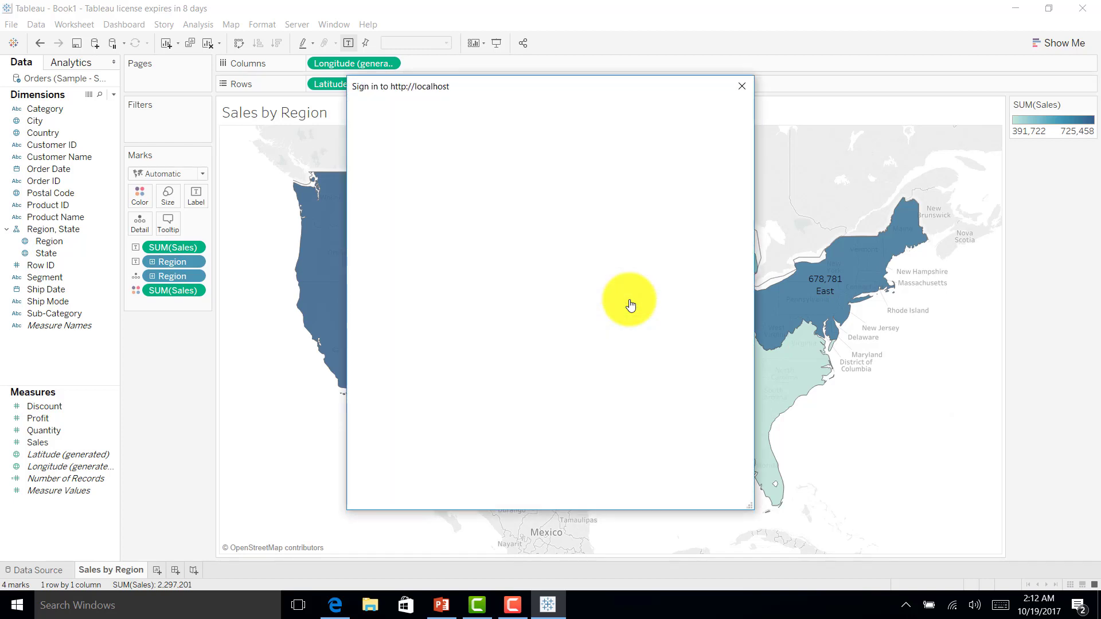
type("s")
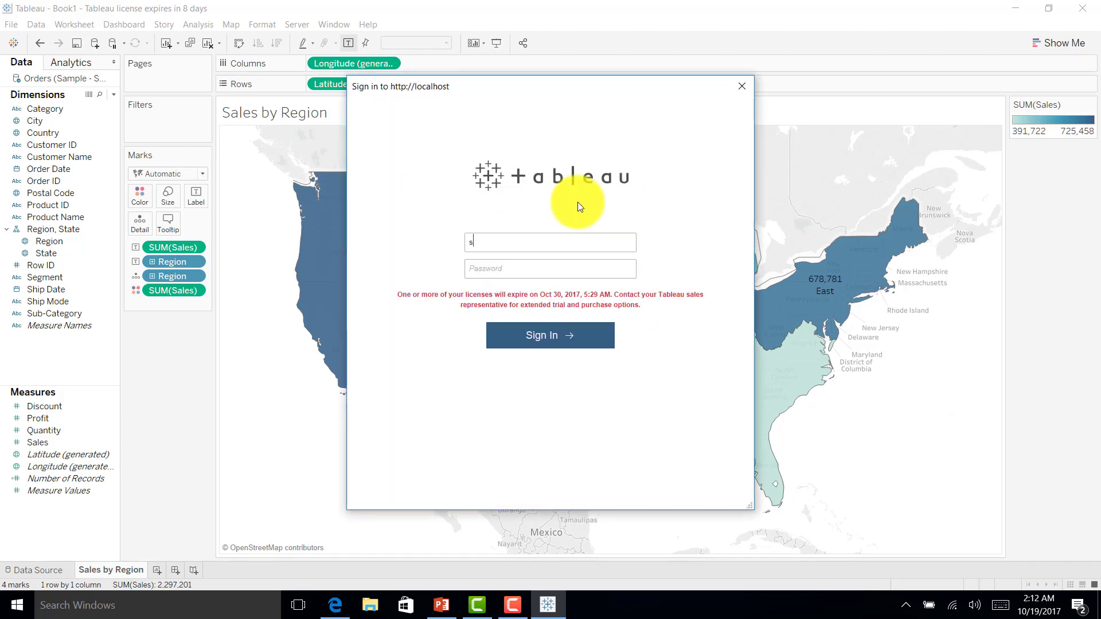
type("tayahead")
key("Tab")
type("•••••••••")
key("Return")
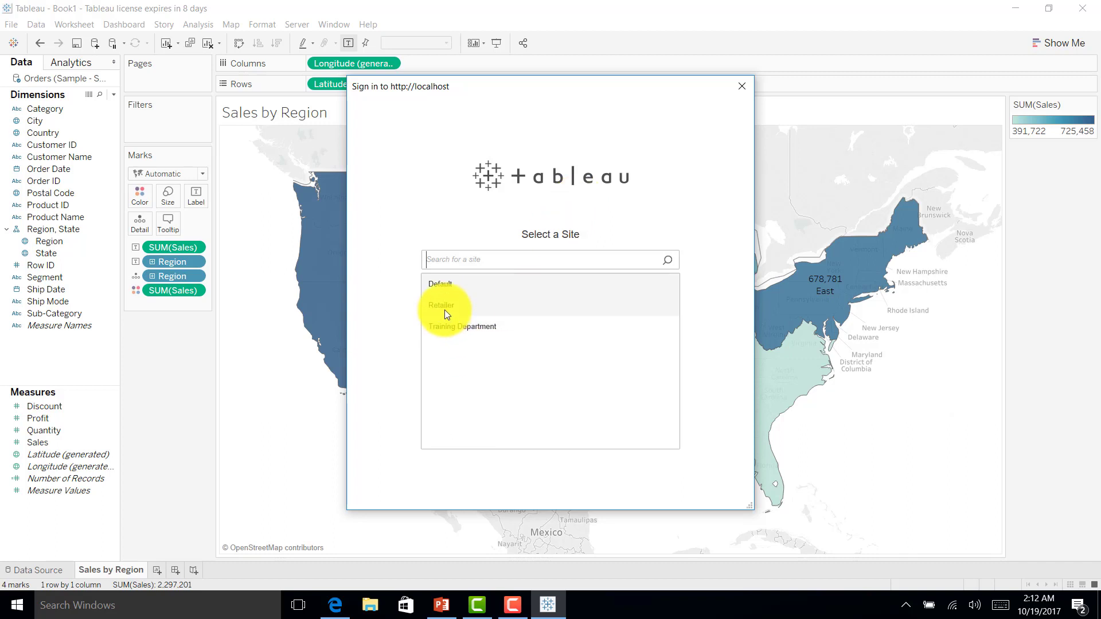
left_click(445, 310)
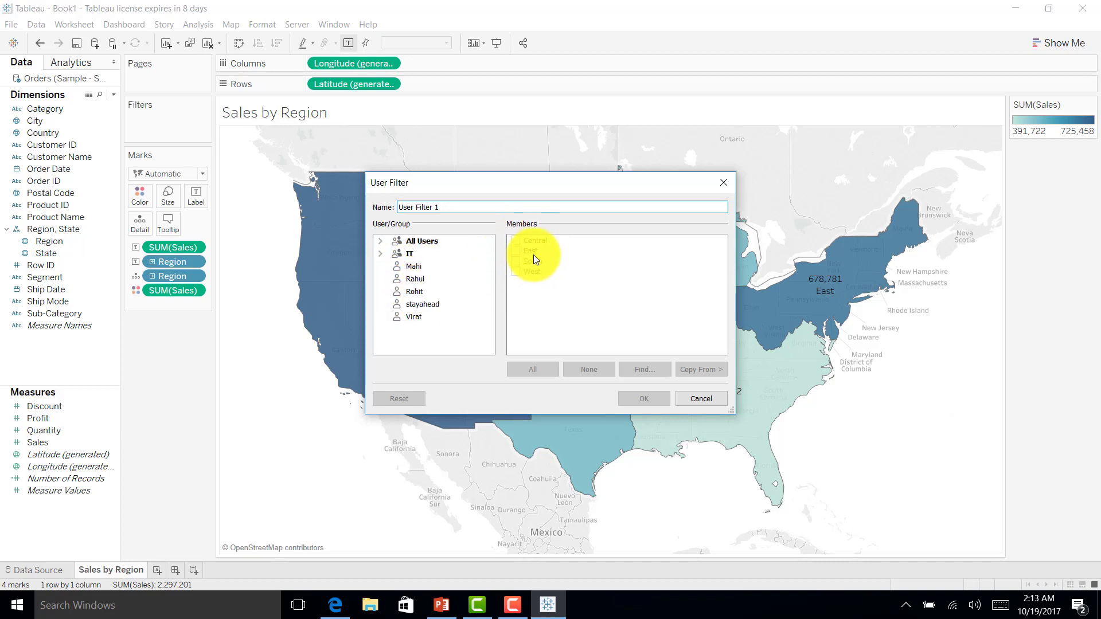
Step: Assign East, Central, South and West to four users, and all four regions to the fifth
left_click(413, 268)
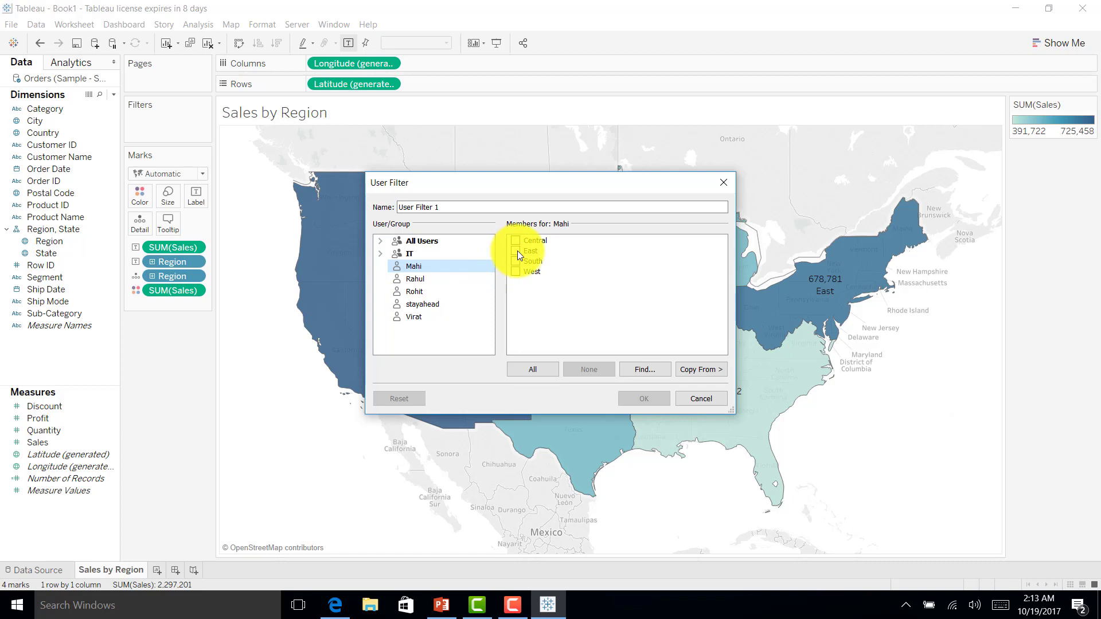
left_click(515, 250)
left_click(438, 278)
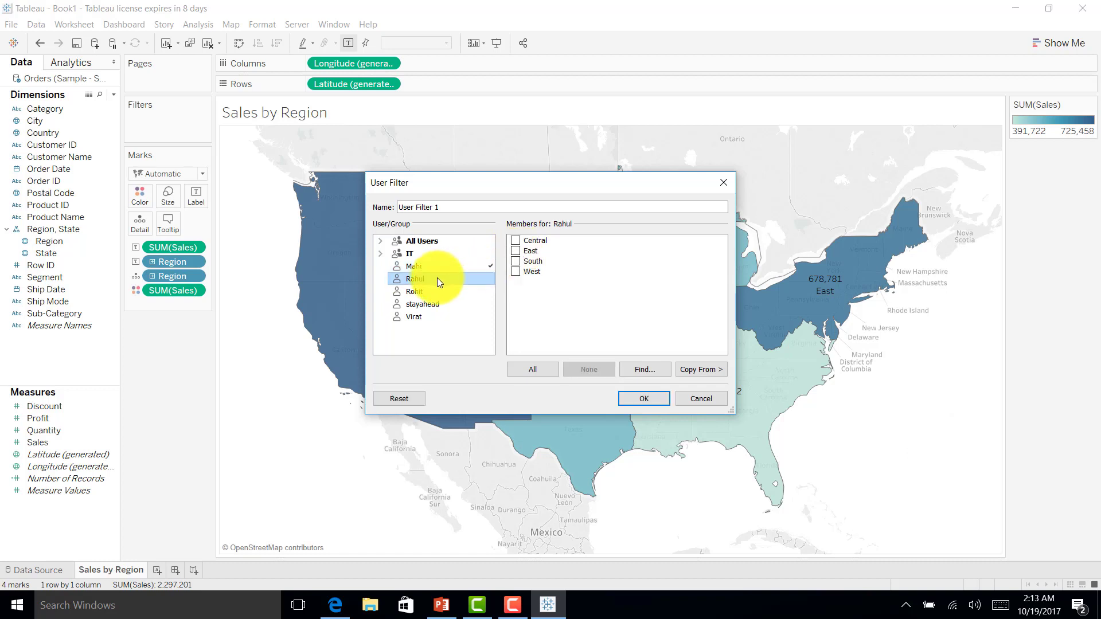
left_click(516, 242)
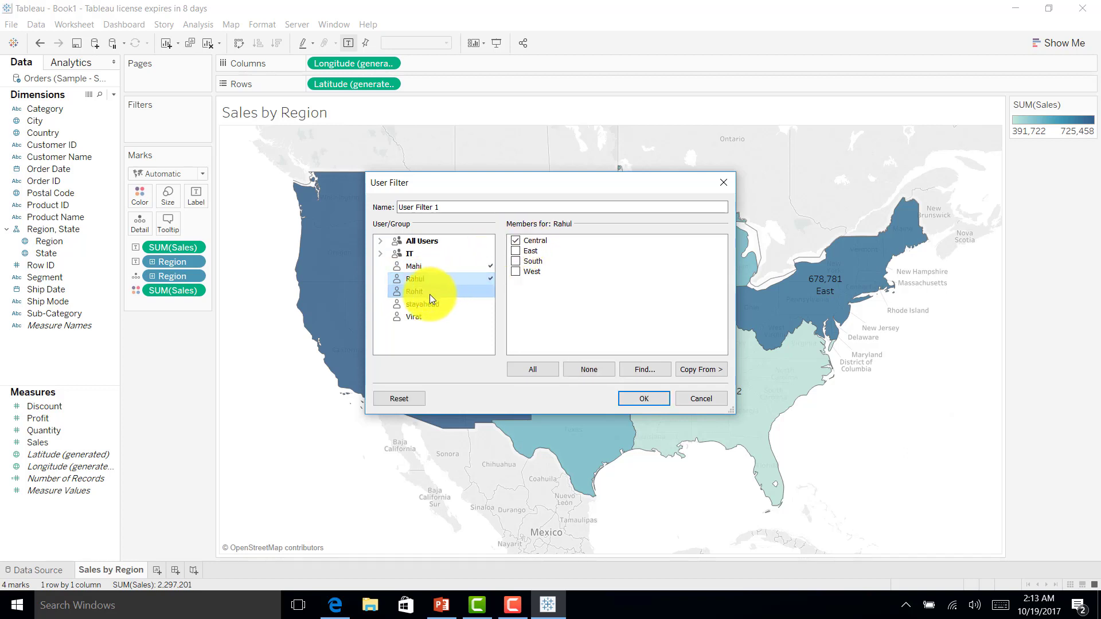
left_click(429, 294)
left_click(515, 262)
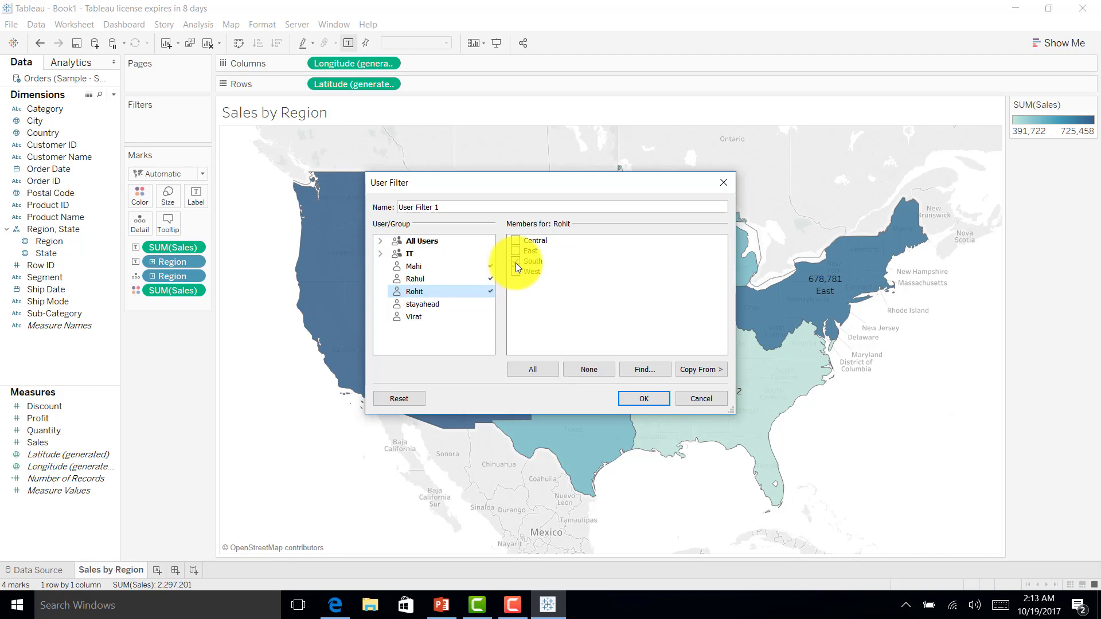
left_click(424, 317)
left_click(516, 272)
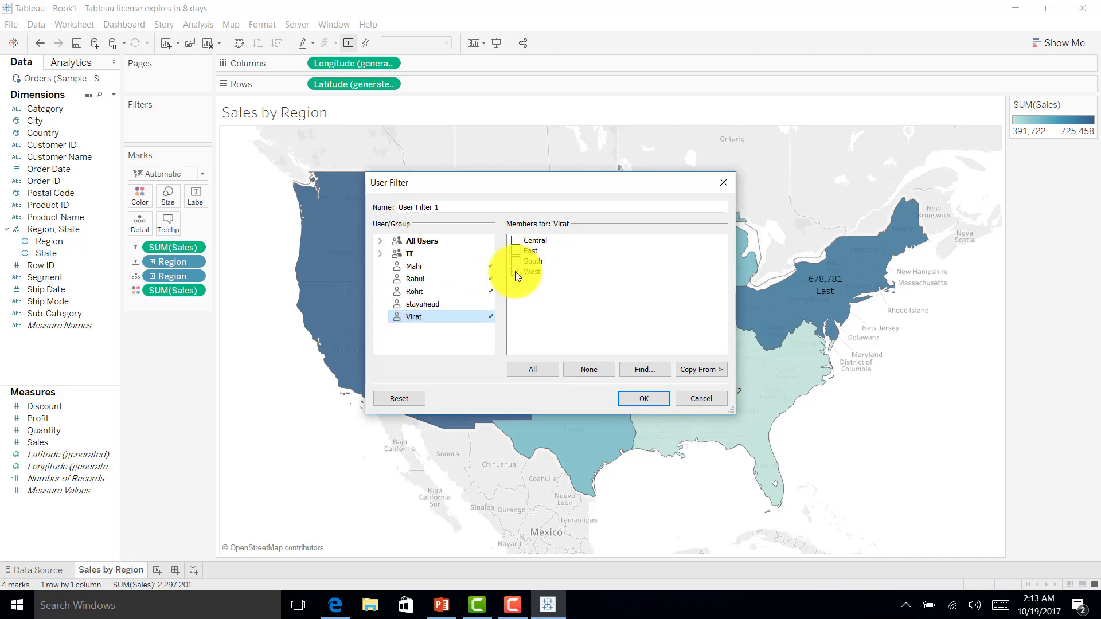
left_click(429, 304)
left_click(527, 370)
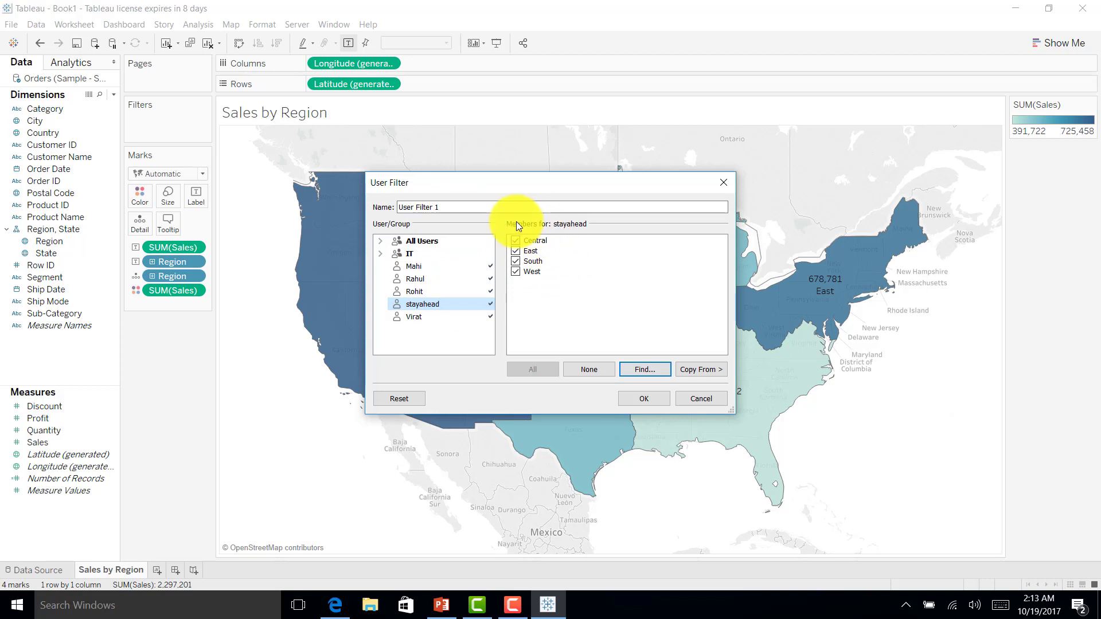
Step: Rename the filter to 'User Filter' and save it
left_click(445, 212)
key("BackSpace")
key("BackSpace")
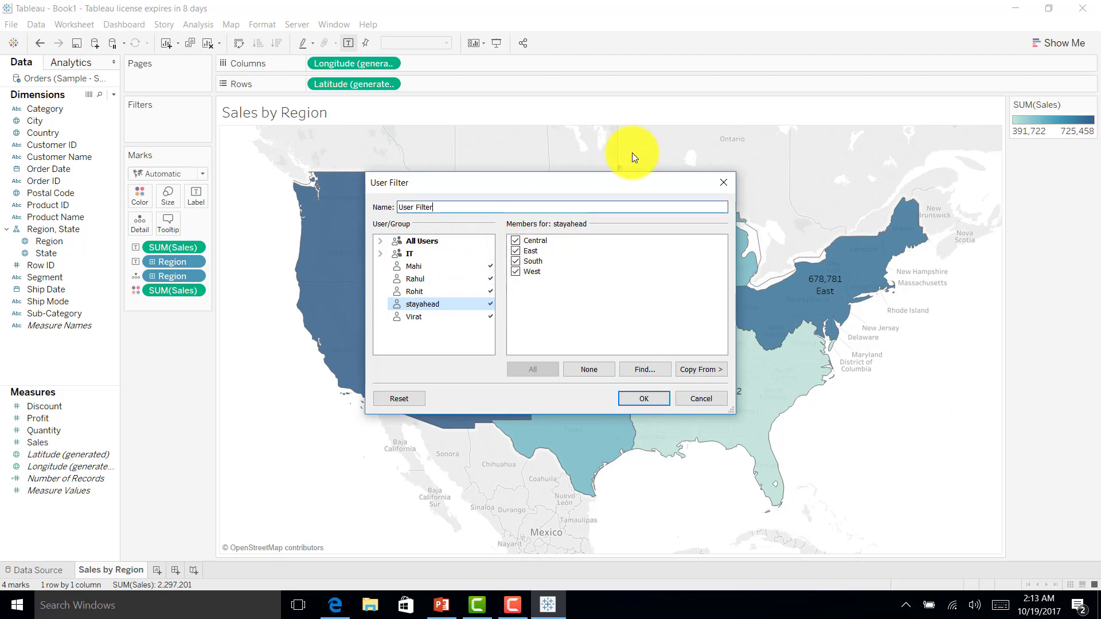
left_click(636, 399)
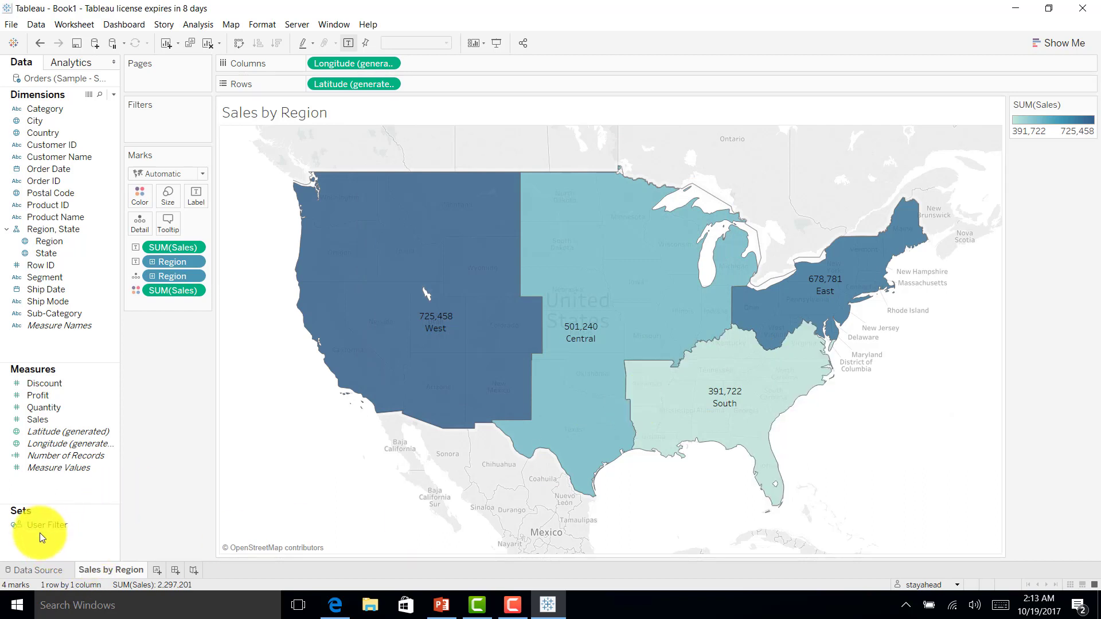
right_click(67, 522)
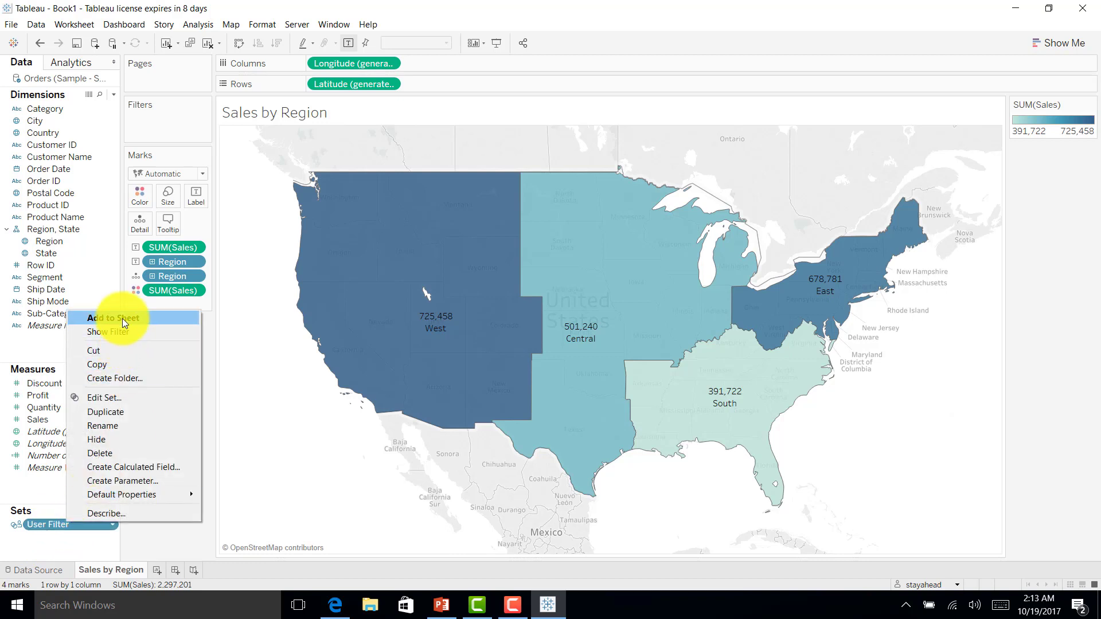
left_click(106, 397)
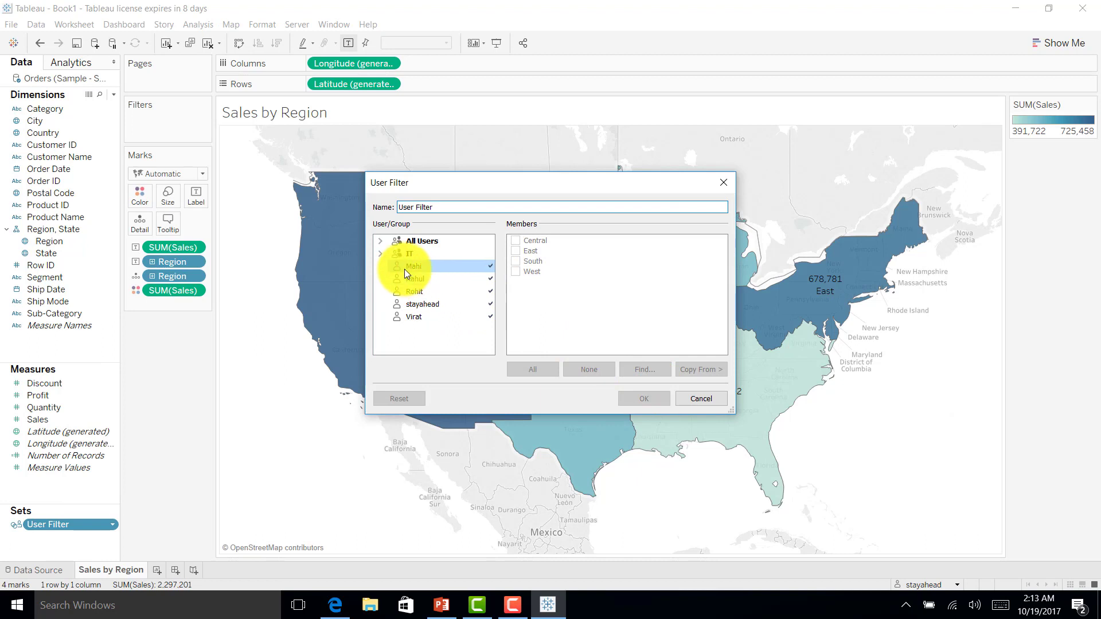
left_click(688, 398)
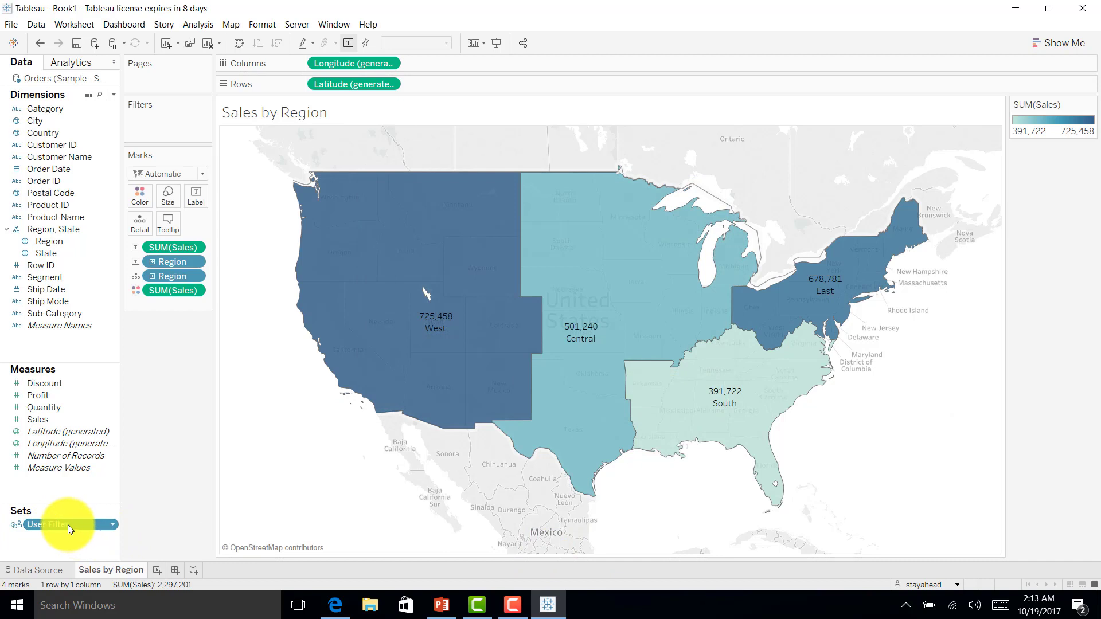
Step: Put the User Filter set on the Filters shelf and bring up the preview-as-user list
left_click_drag(49, 528, 153, 128)
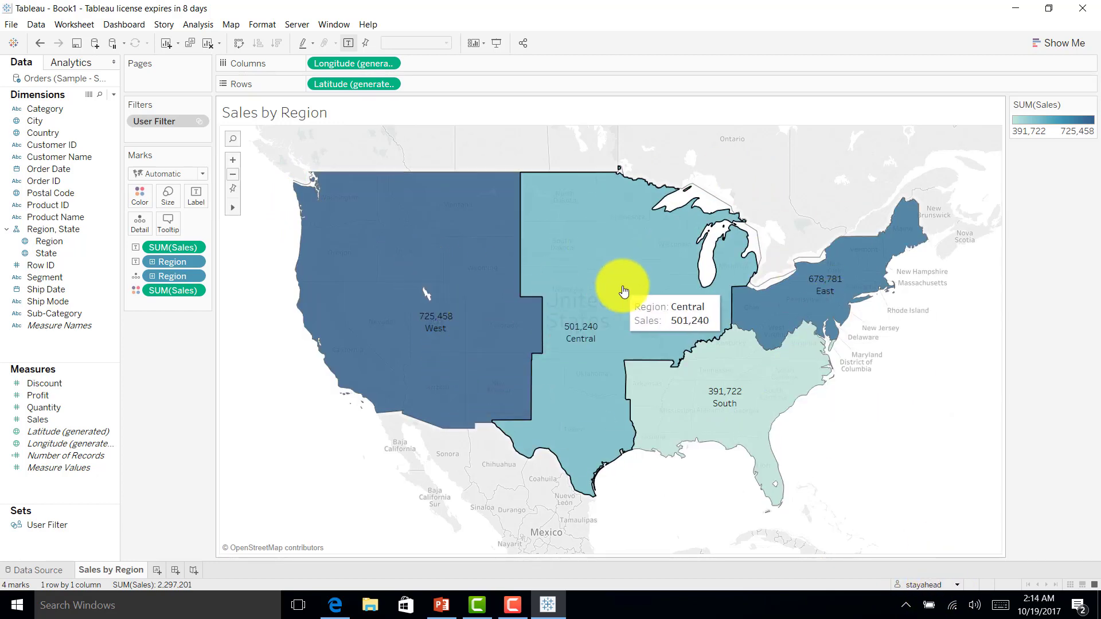
left_click(959, 584)
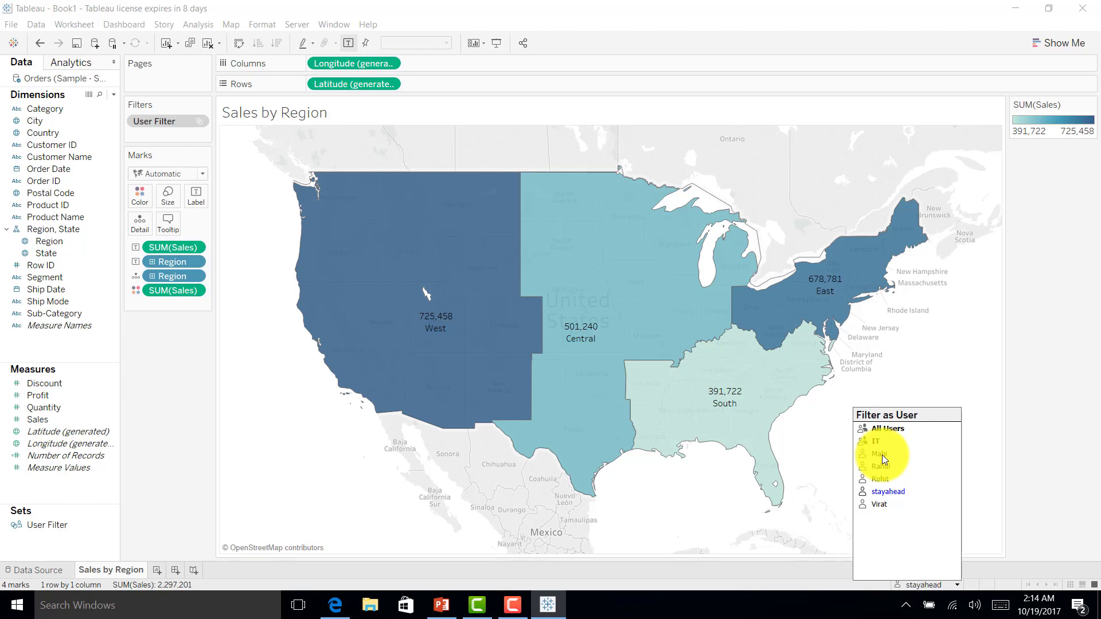
left_click(882, 455)
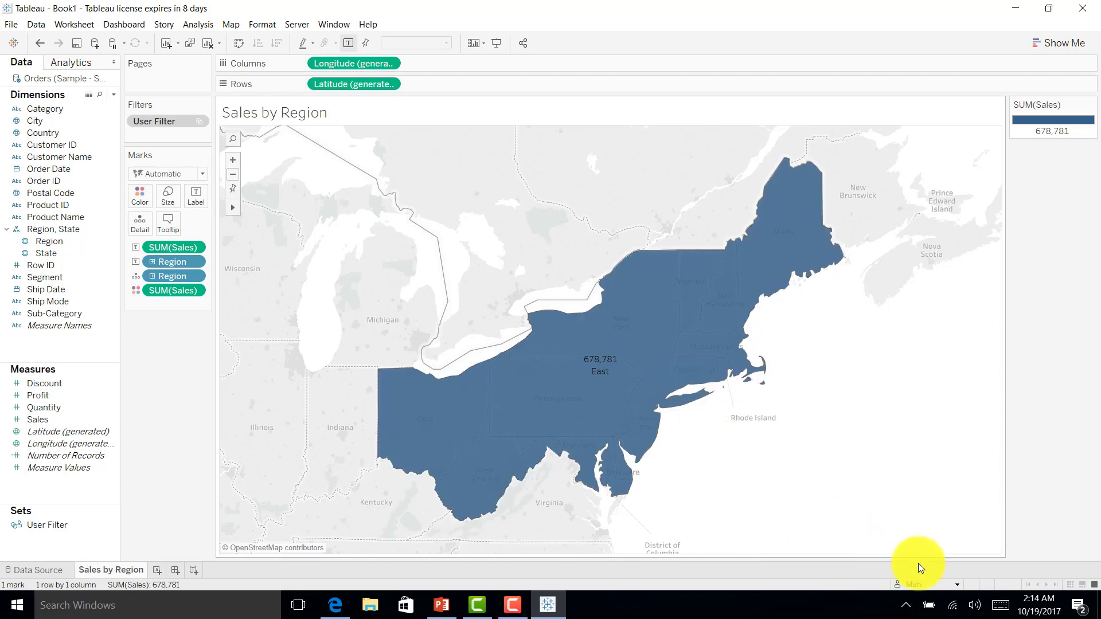
left_click(957, 585)
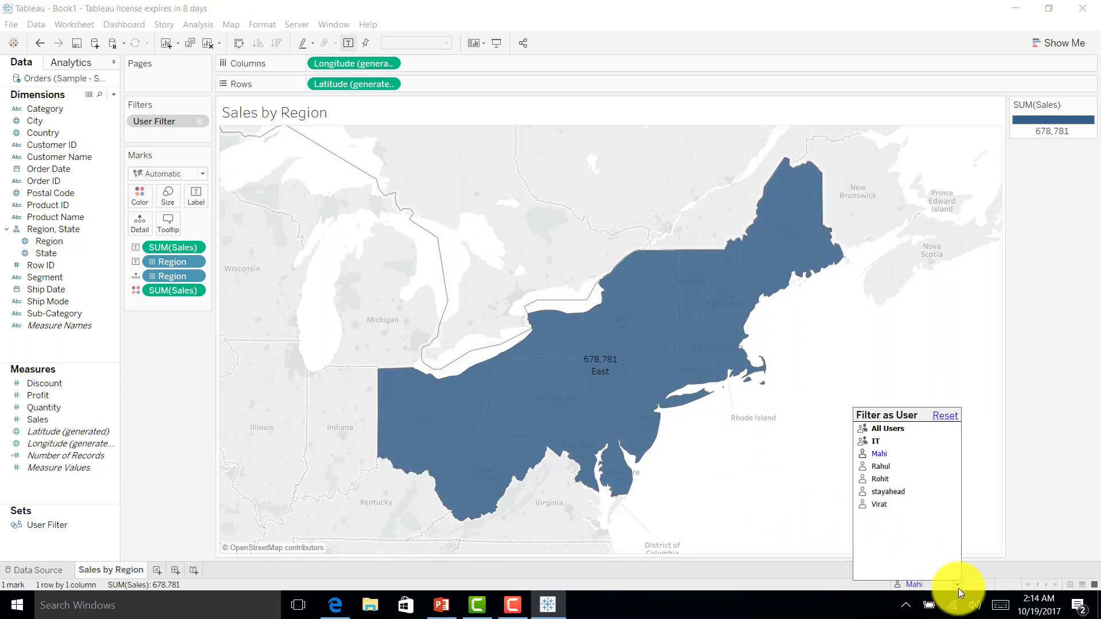
left_click(878, 467)
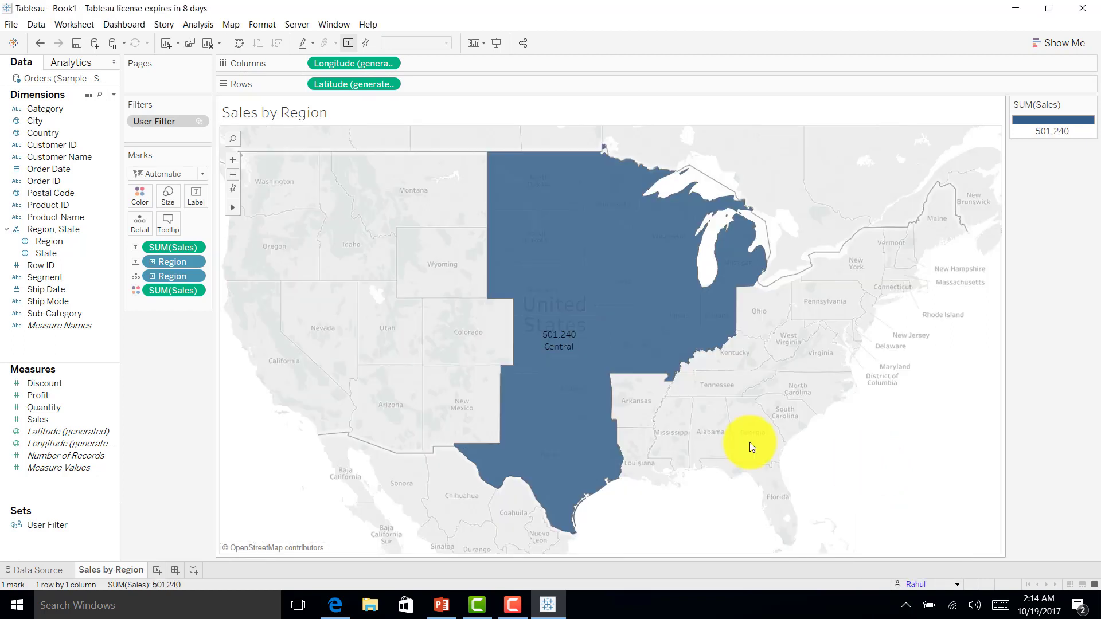
left_click(959, 585)
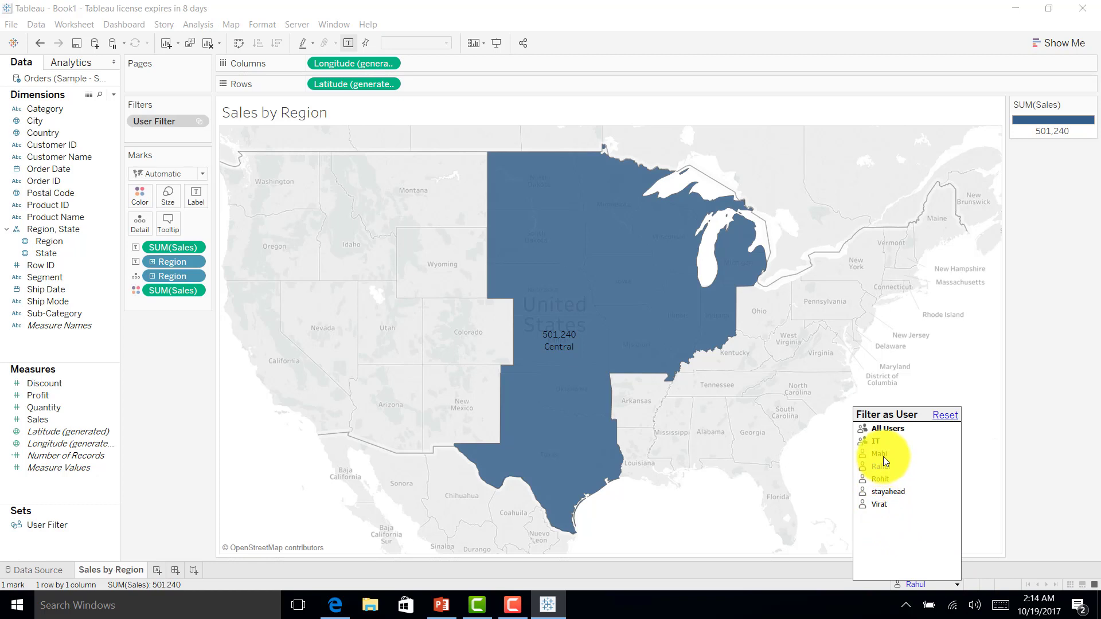
left_click(879, 504)
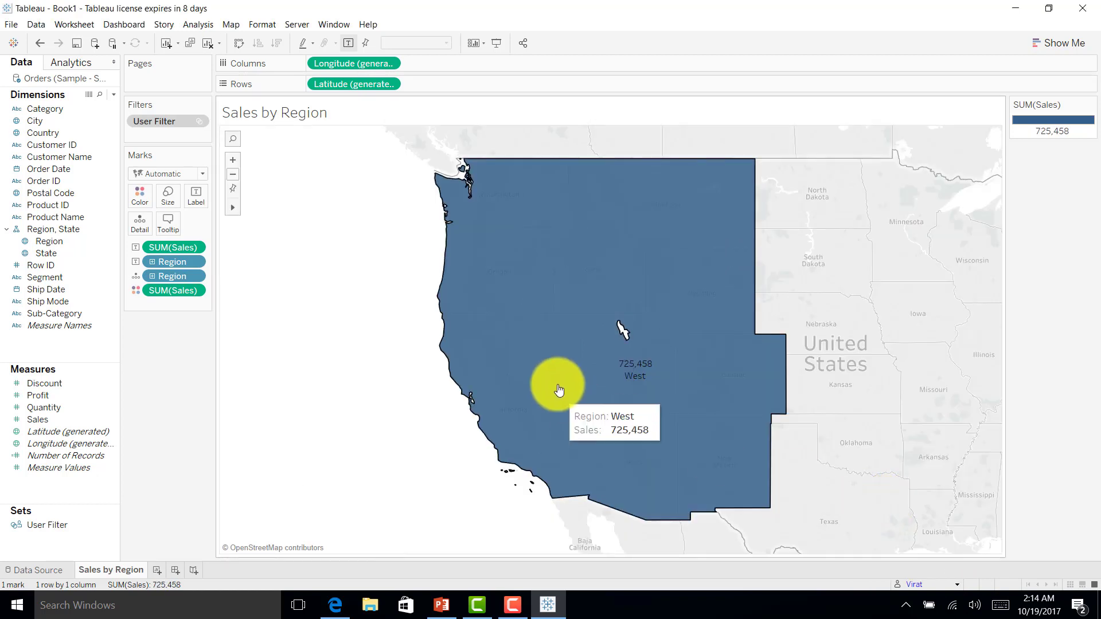
left_click(957, 584)
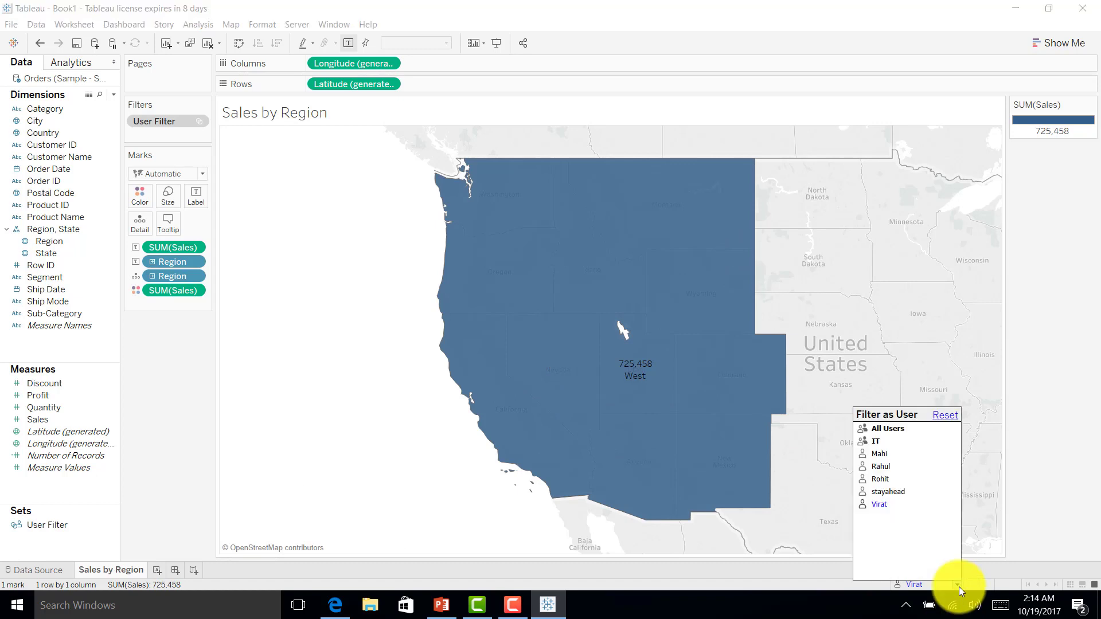
left_click(888, 479)
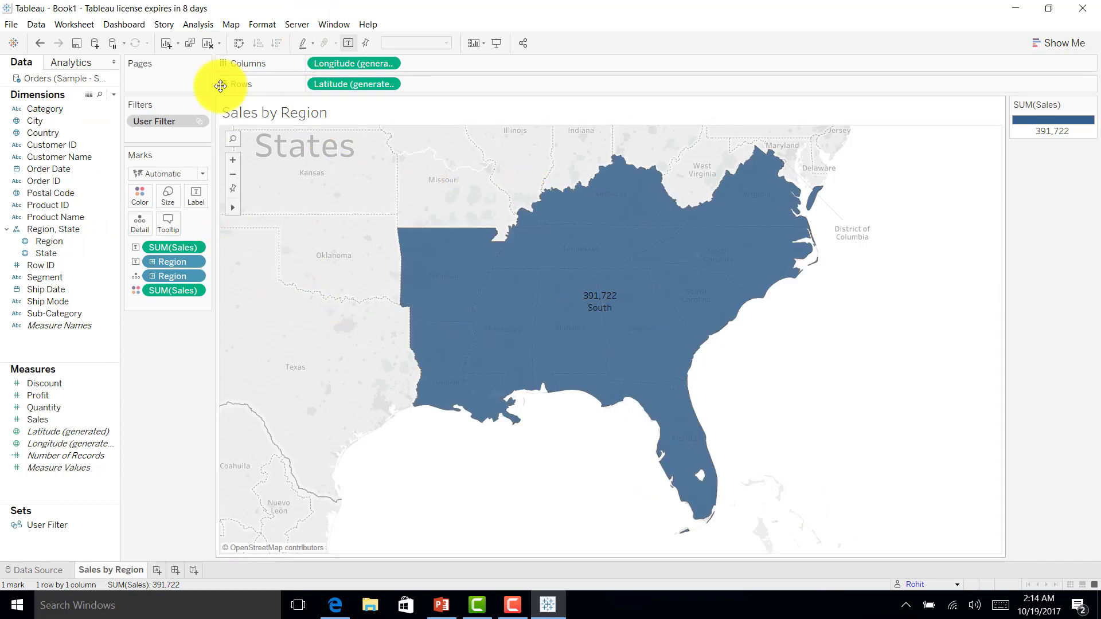
left_click(956, 586)
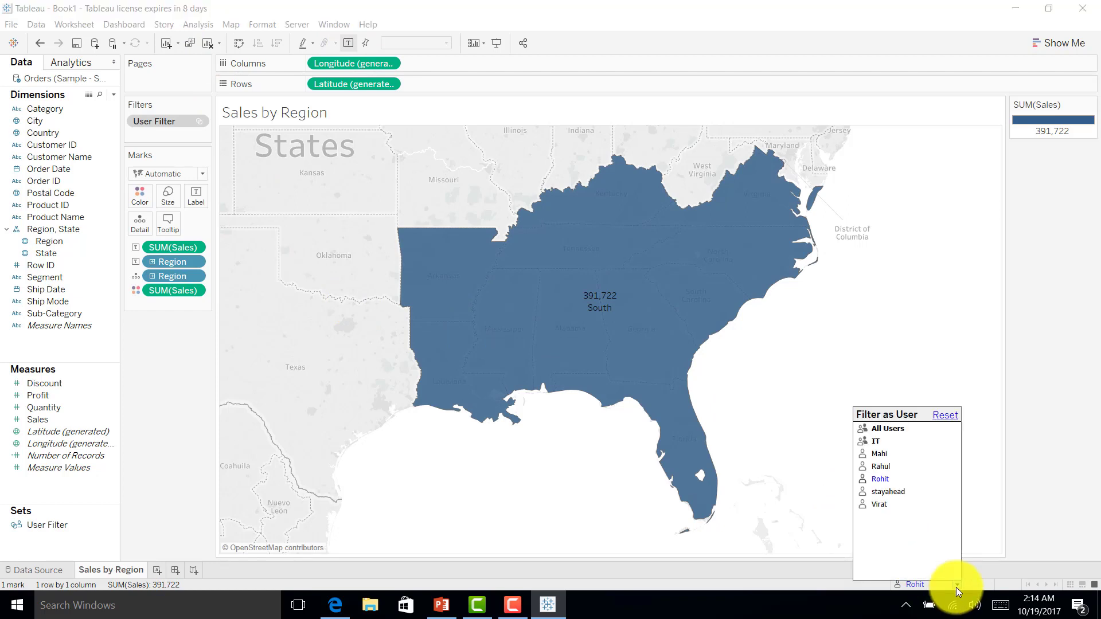
left_click(889, 494)
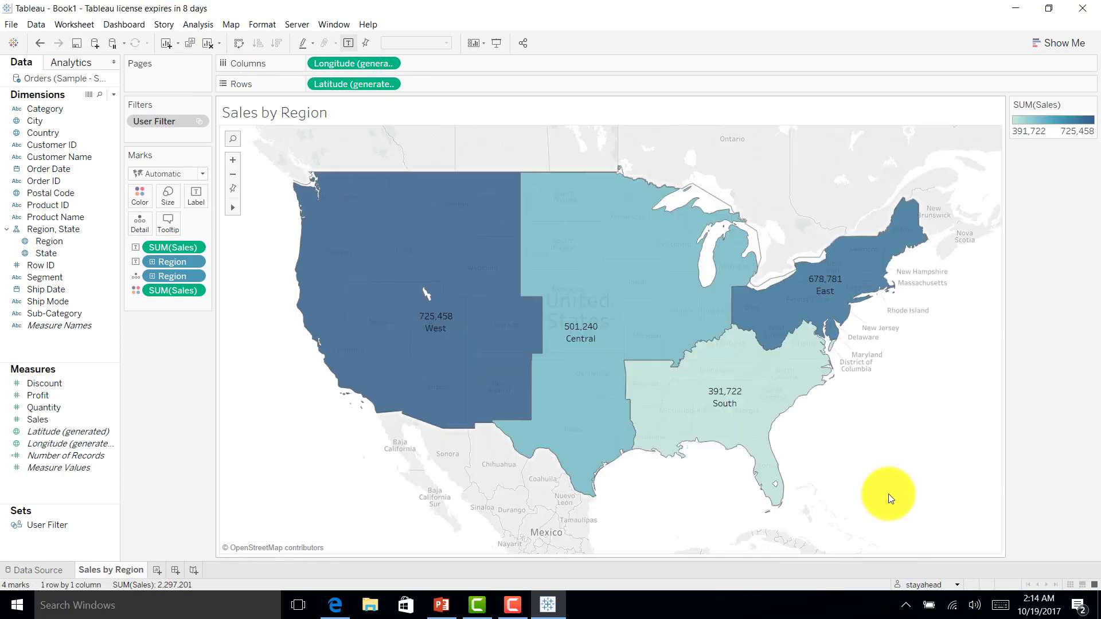
Step: Start publishing to the Default project, naming the workbook 'Tableau Security - User Filter'
left_click(298, 24)
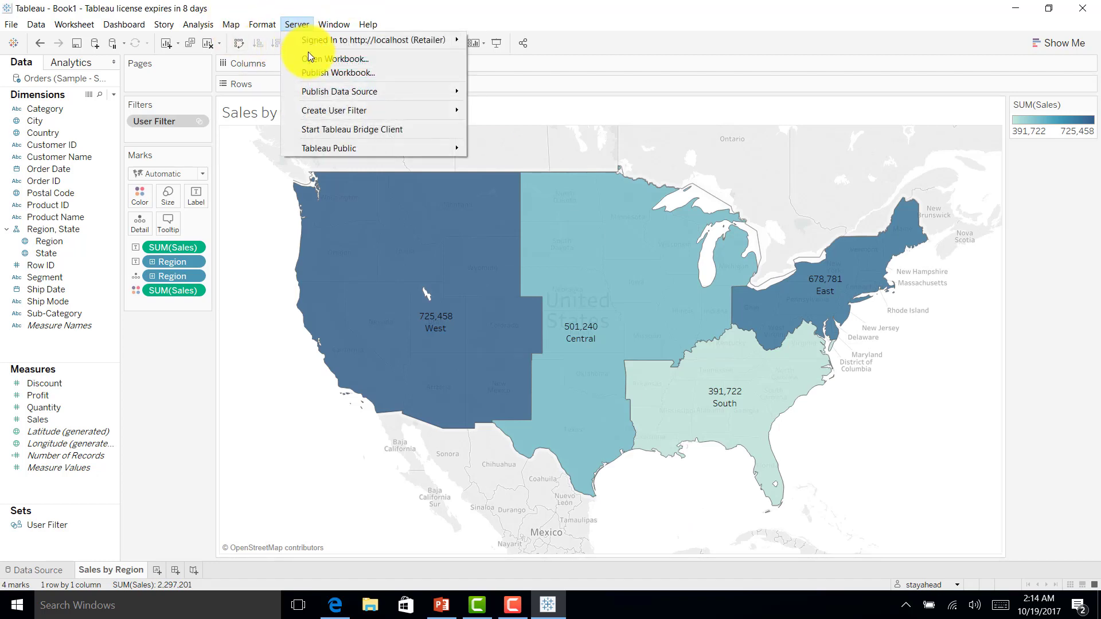
left_click(314, 73)
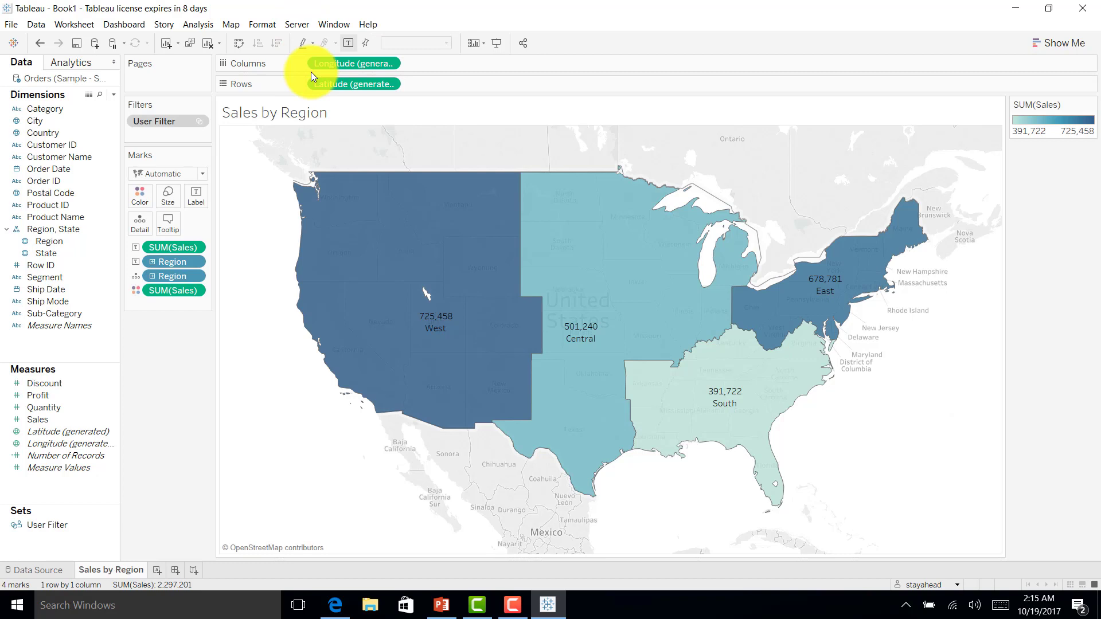
left_click(447, 114)
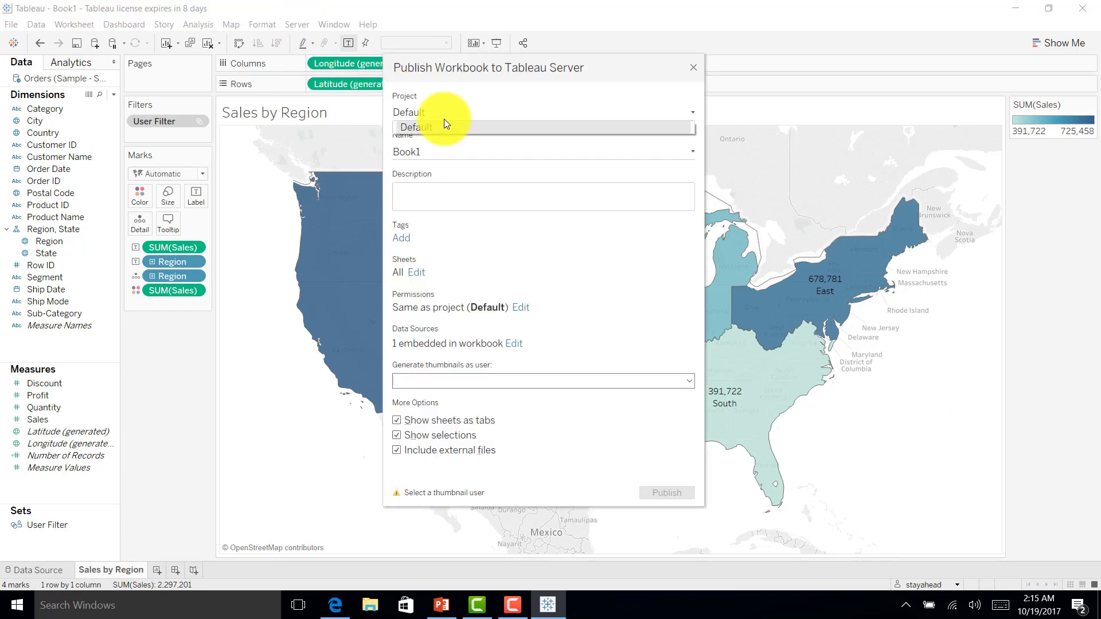
left_click(443, 117)
left_click(434, 150)
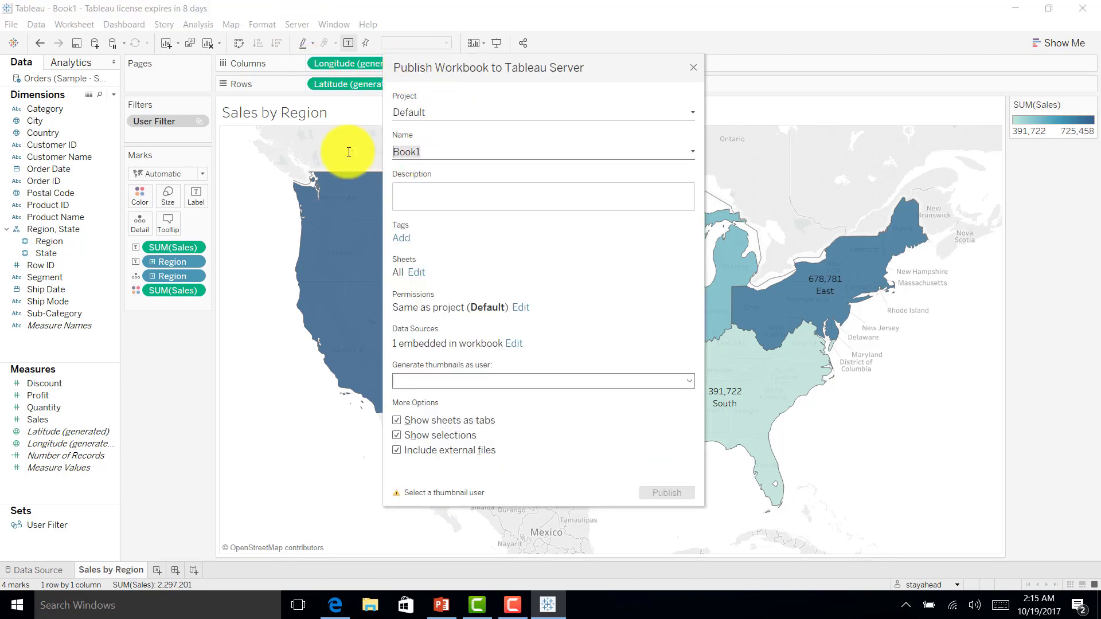
type("Tableau Security - Use")
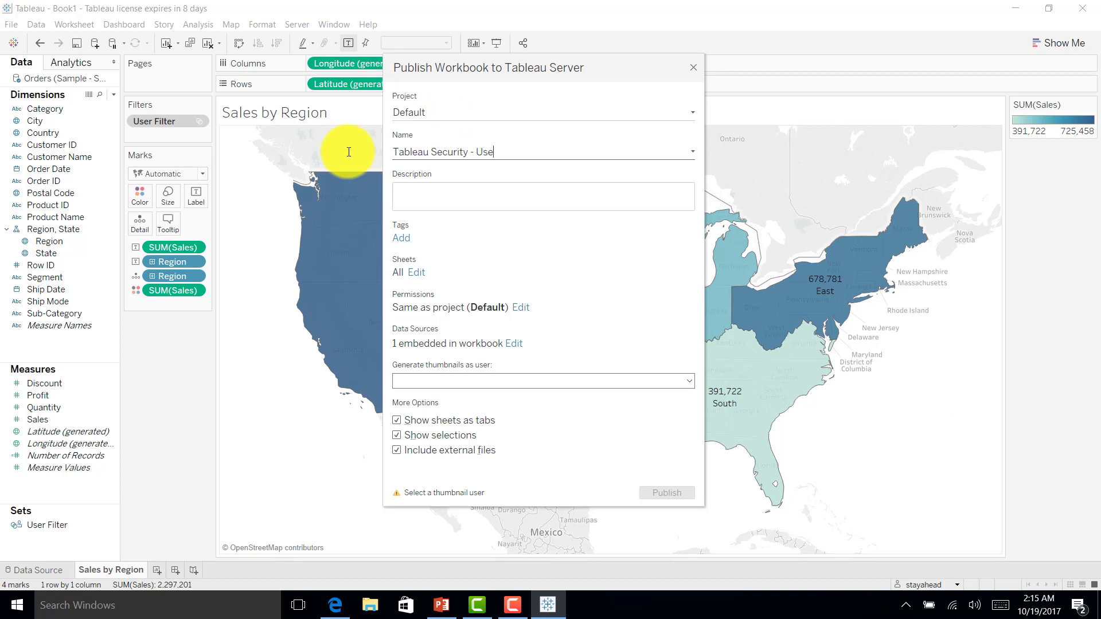
type("r Filter")
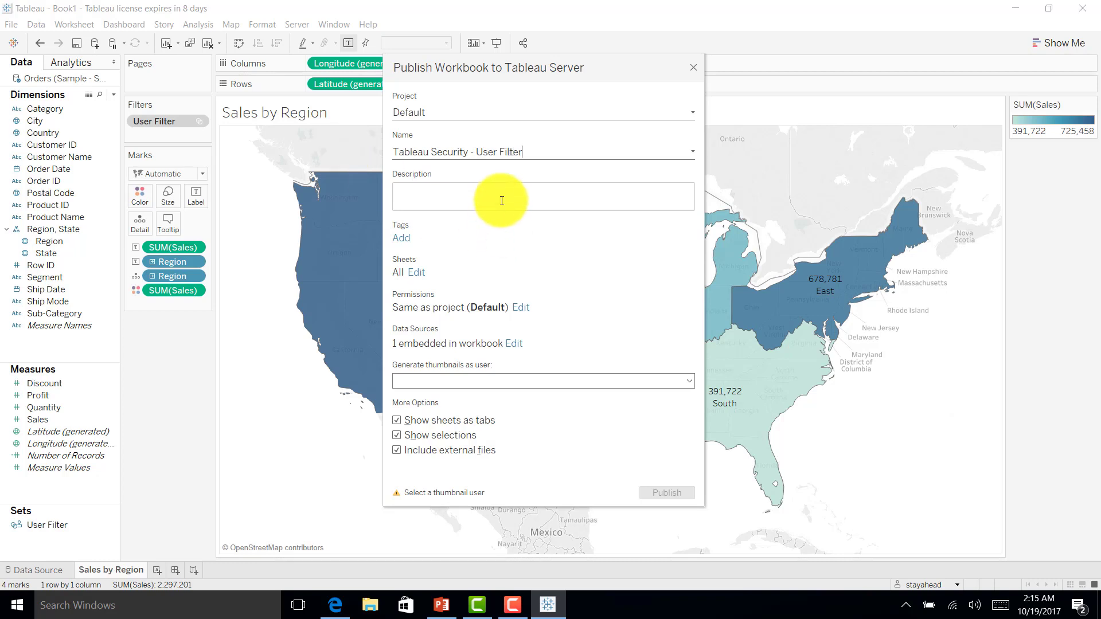
Step: Add the description 'Tableau data security by User Filter', generate thumbnails as All Users, and publish
left_click(502, 200)
type("Tableau dat")
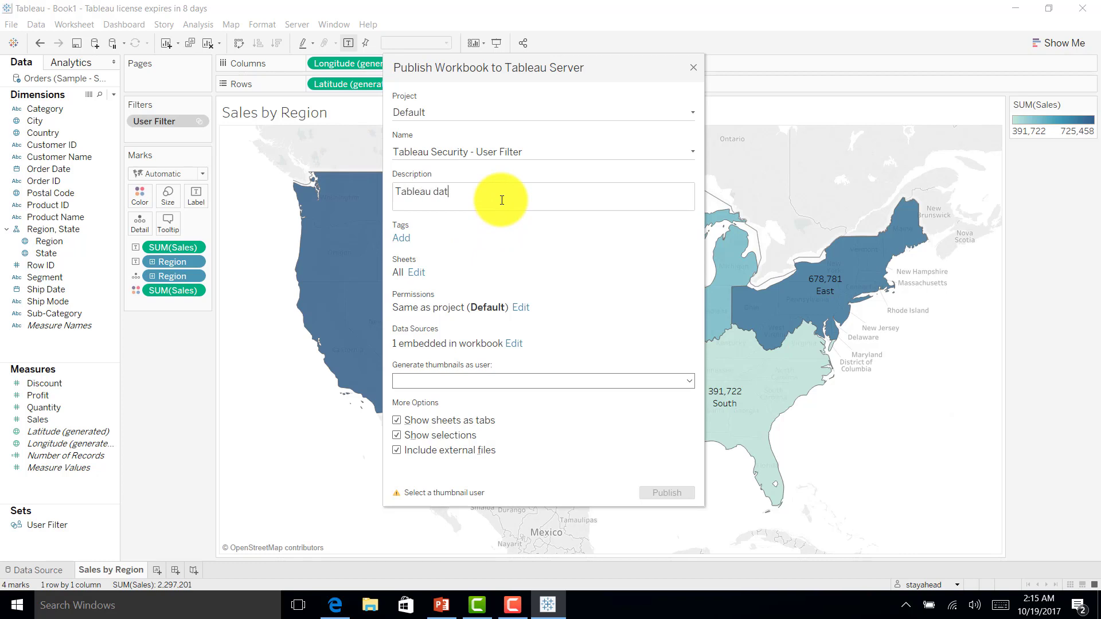
type("a security by User Filter")
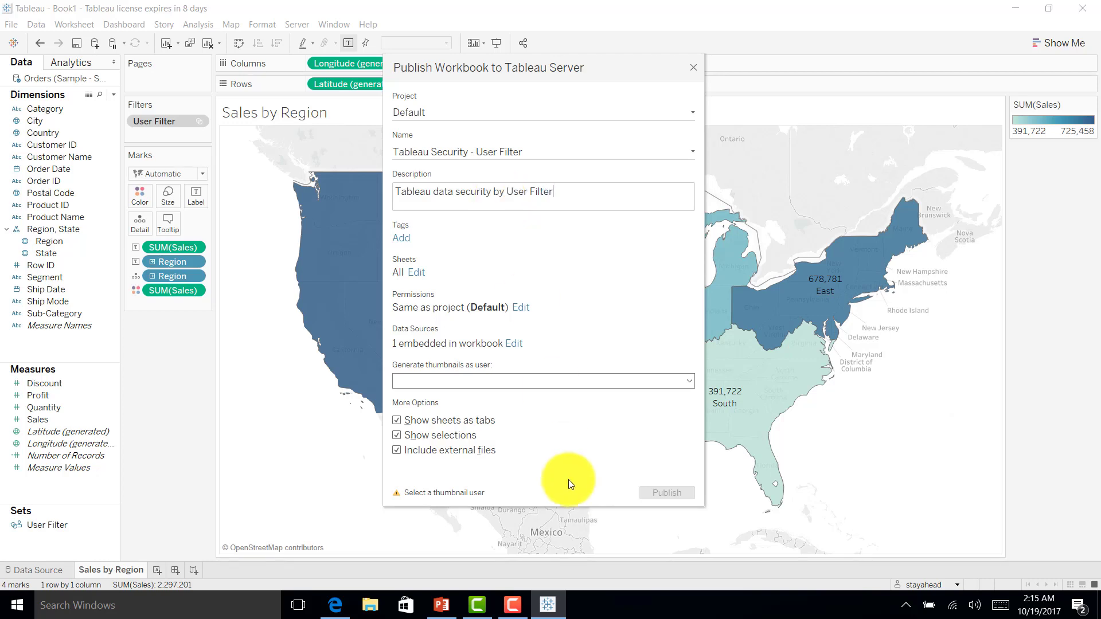
left_click(435, 382)
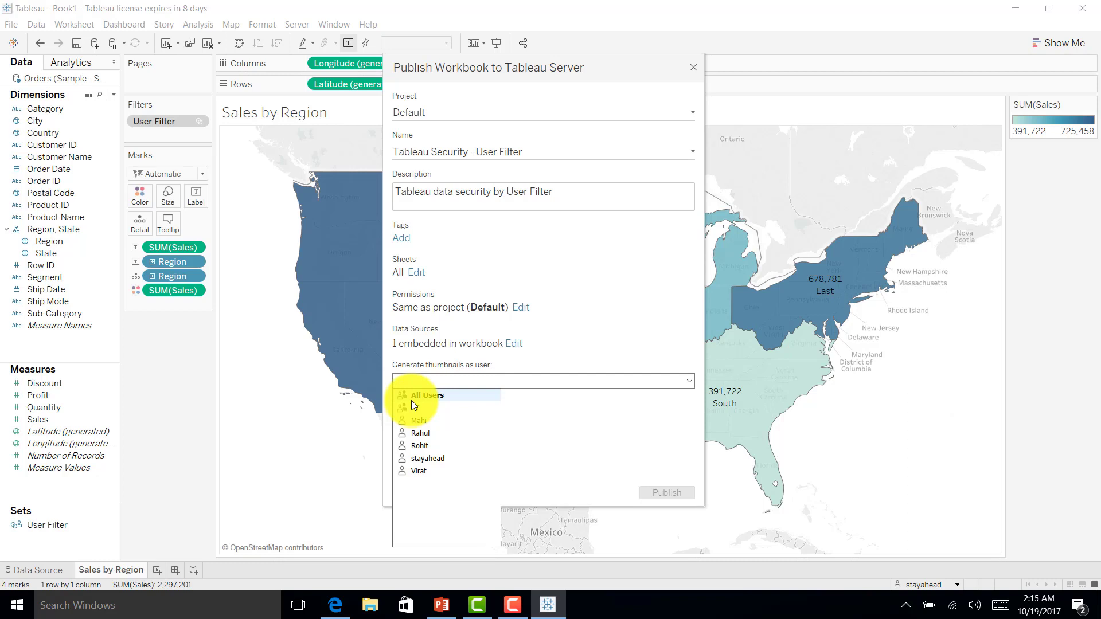
left_click(433, 396)
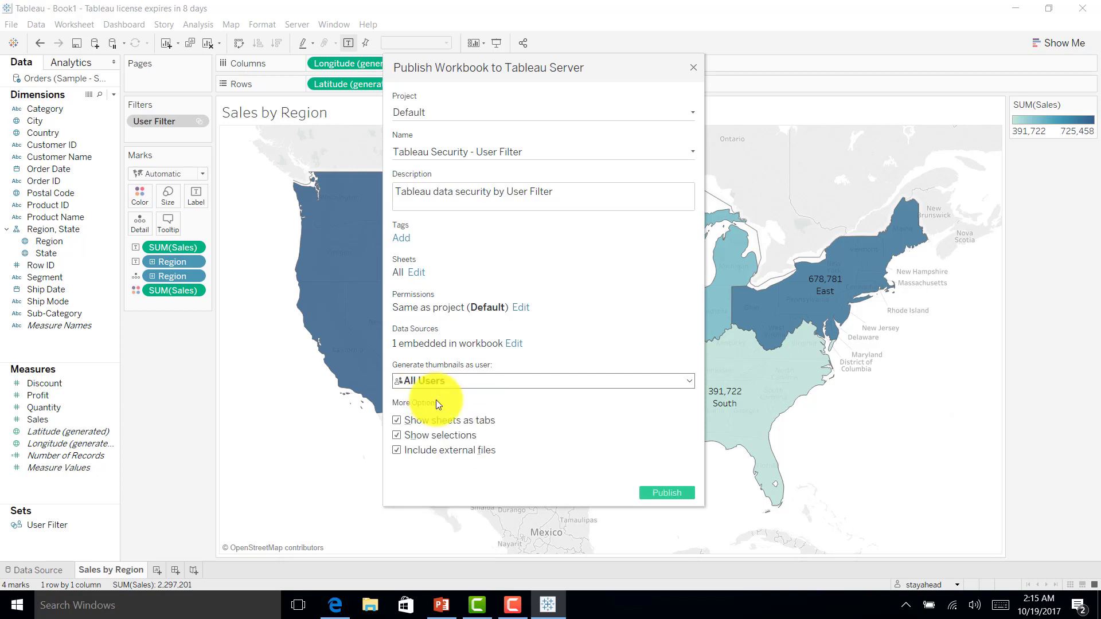
left_click(659, 494)
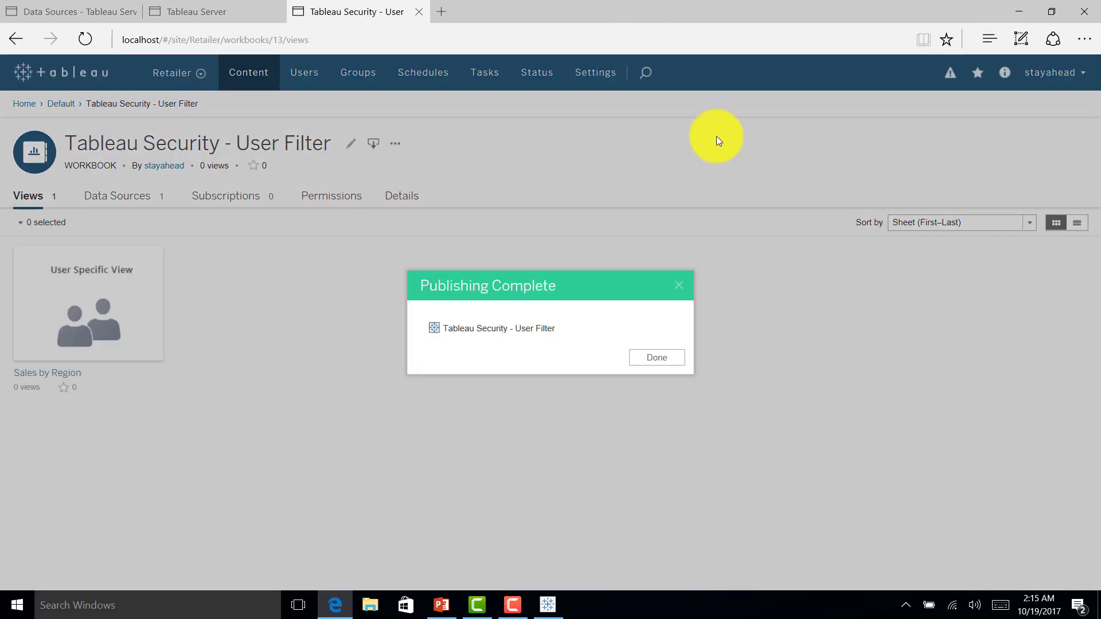
Step: Dismiss the publish confirmation, sign out, and sign back in as the first user
left_click(656, 358)
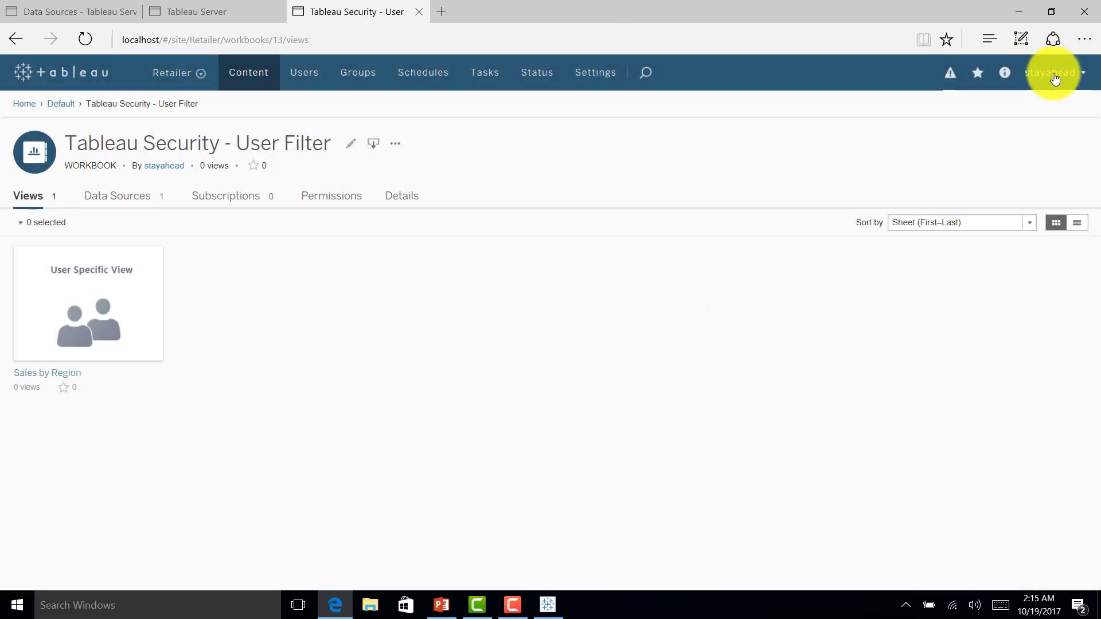
left_click(1055, 73)
left_click(945, 183)
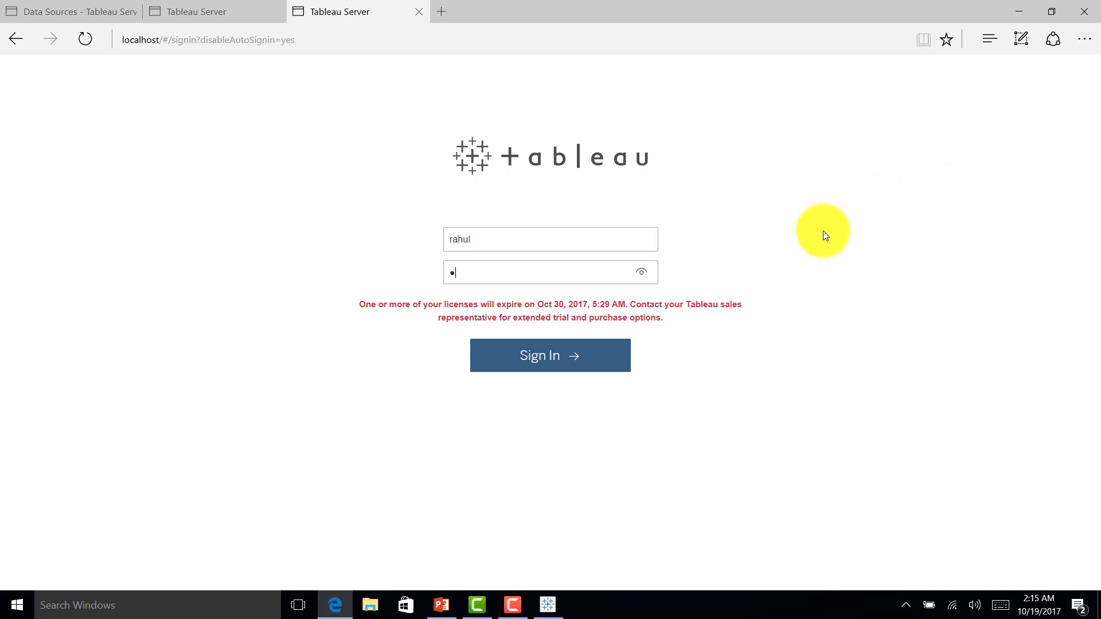
type("***")
key("Return")
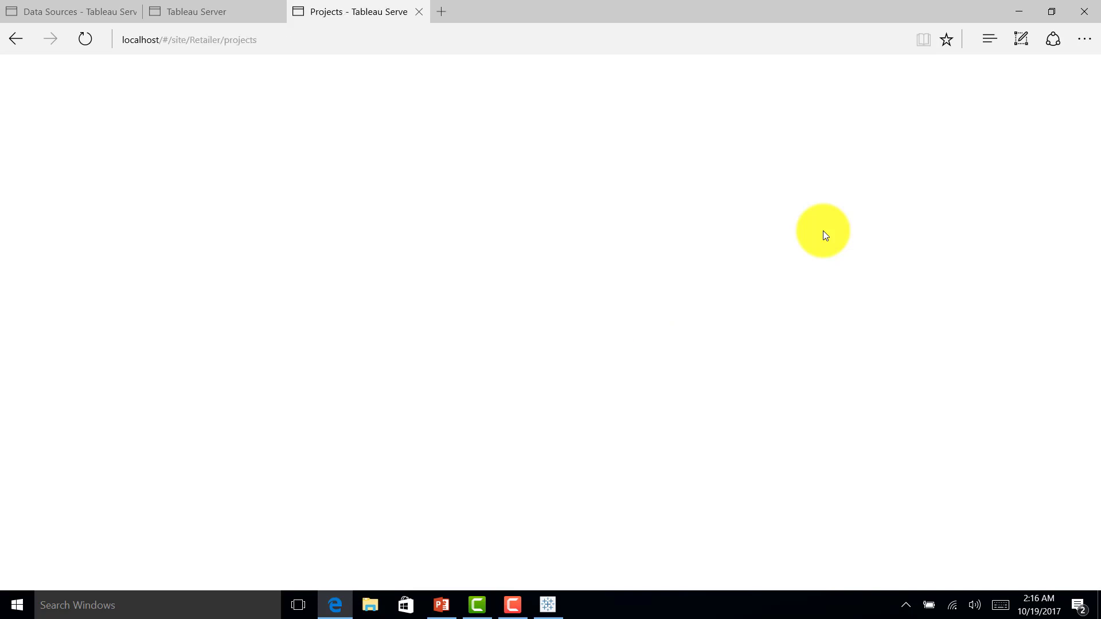
Step: View Default > Tableau Security - User Filter > Sales by Region showing Central (501,240), then sign out
left_click(314, 259)
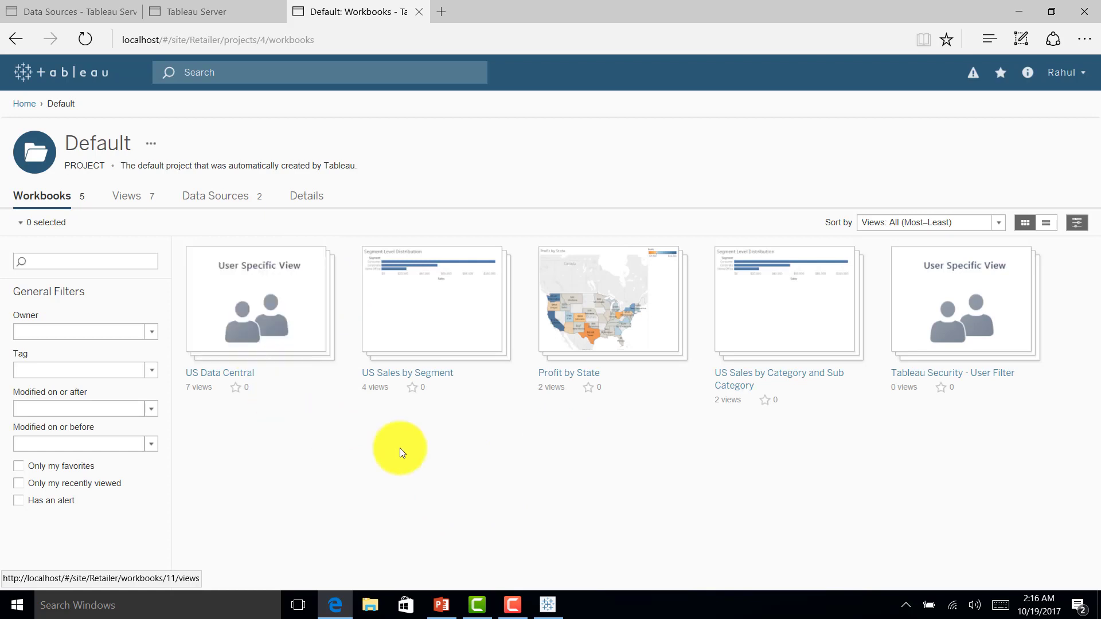
mouse_move(914, 360)
mouse_move(966, 328)
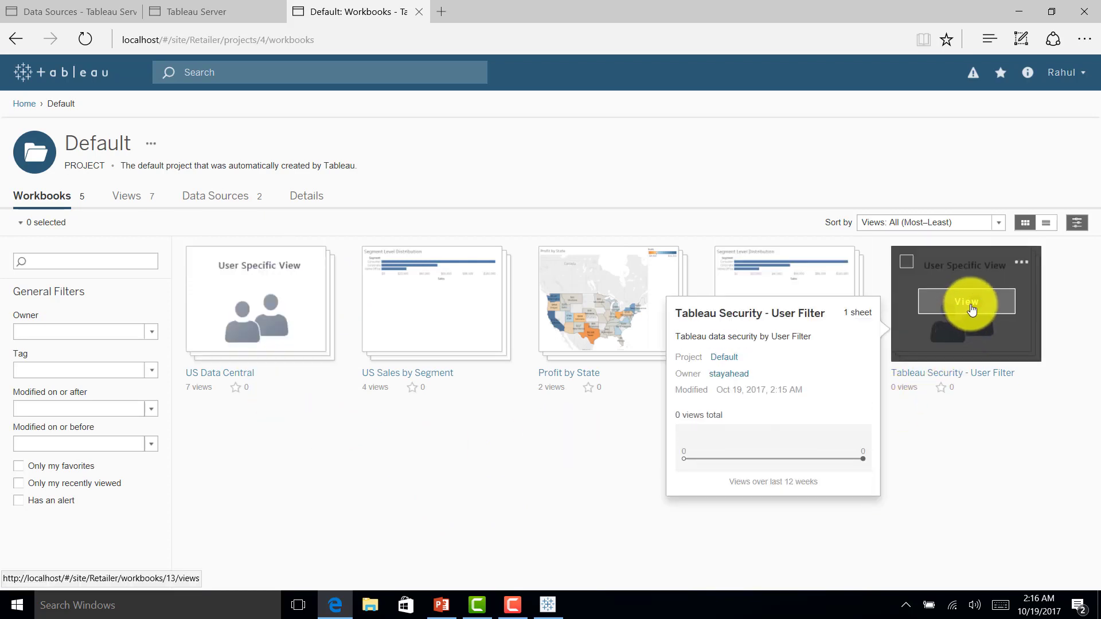
left_click(970, 310)
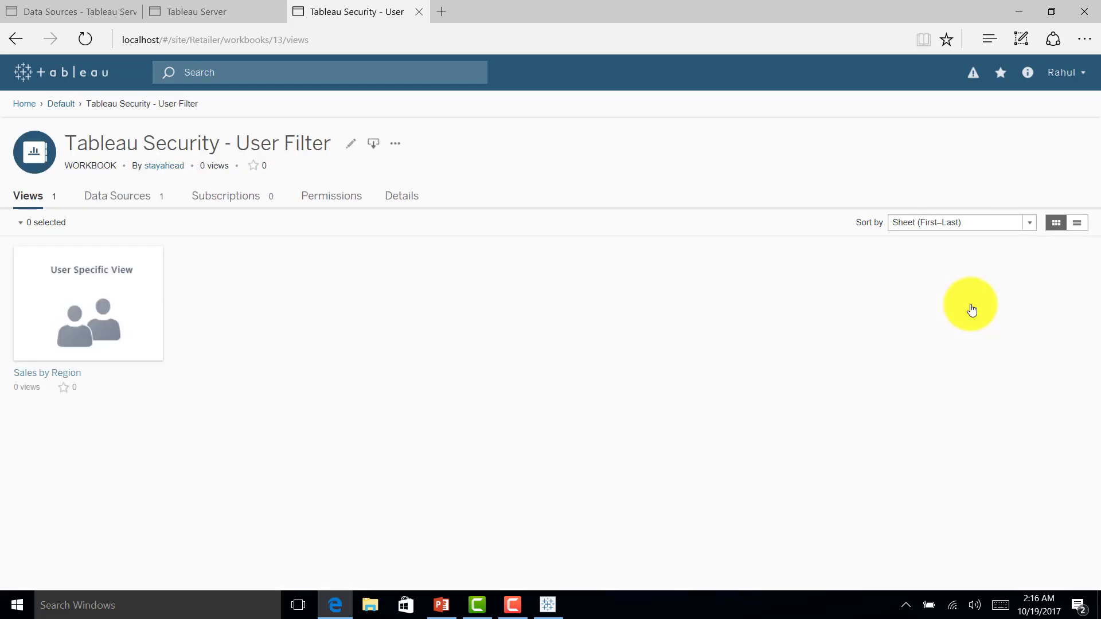
left_click(87, 300)
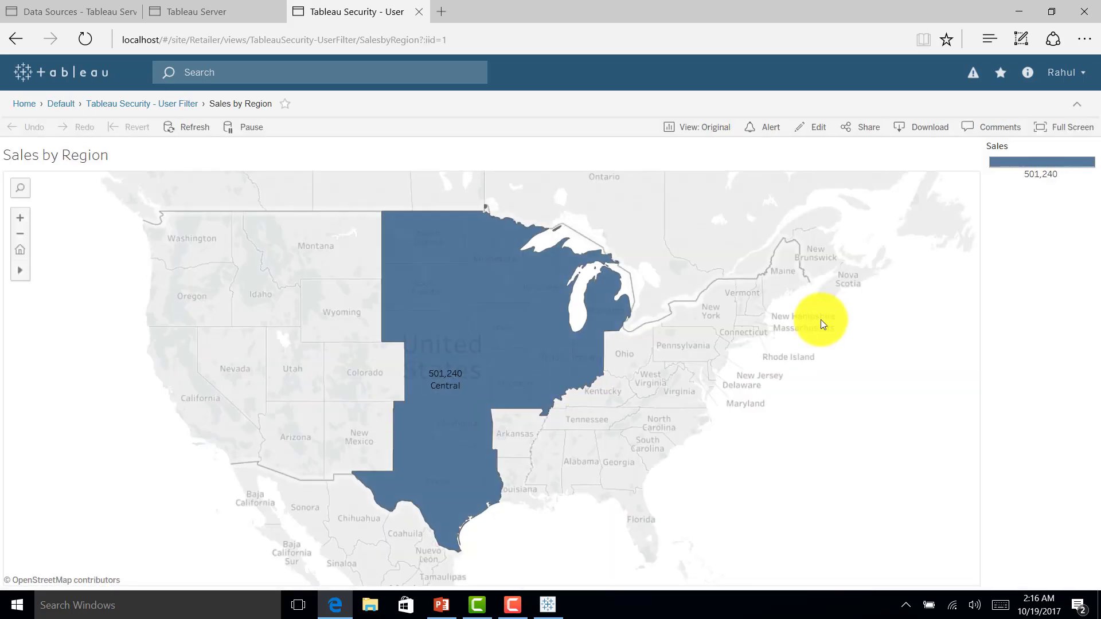
left_click(1072, 73)
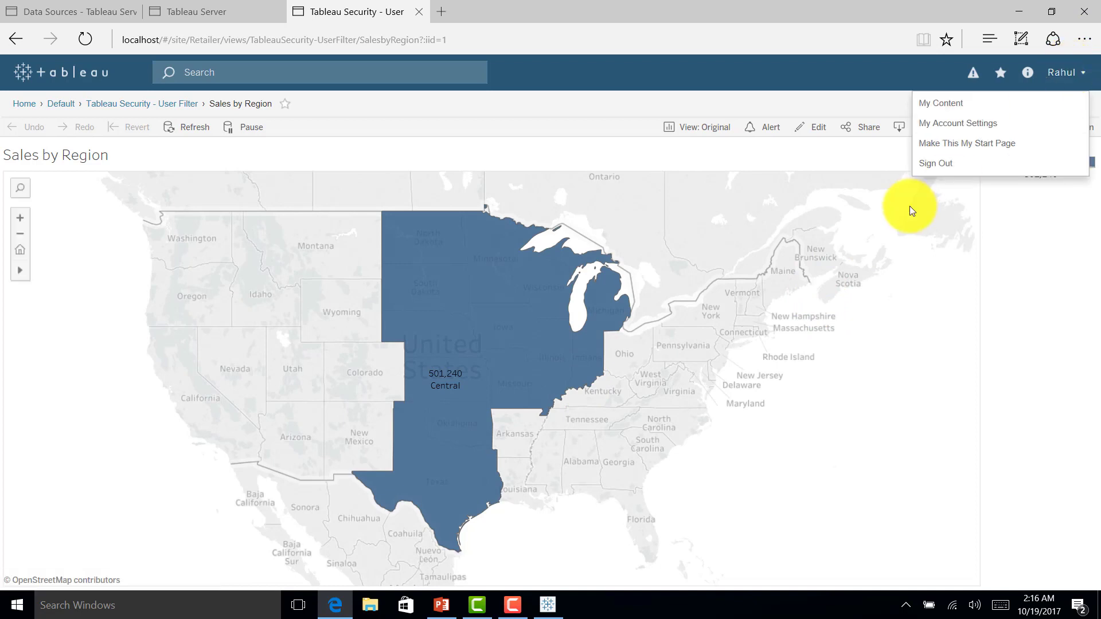
left_click(931, 163)
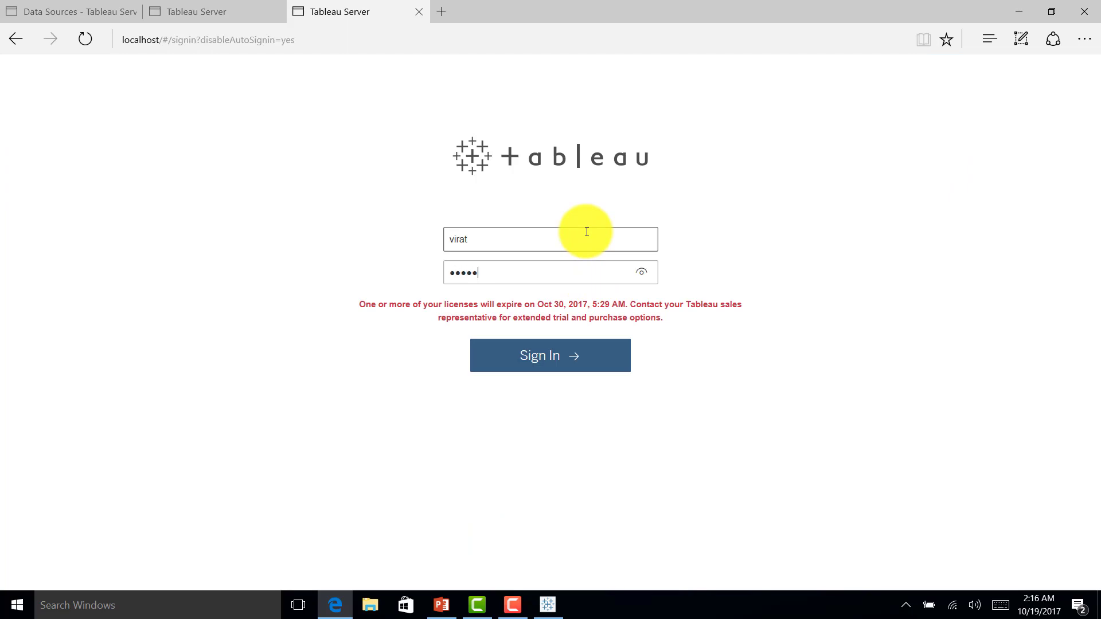
Step: Sign in as the second user, view Sales by Region showing only West (725,458), then sign out
key("Return")
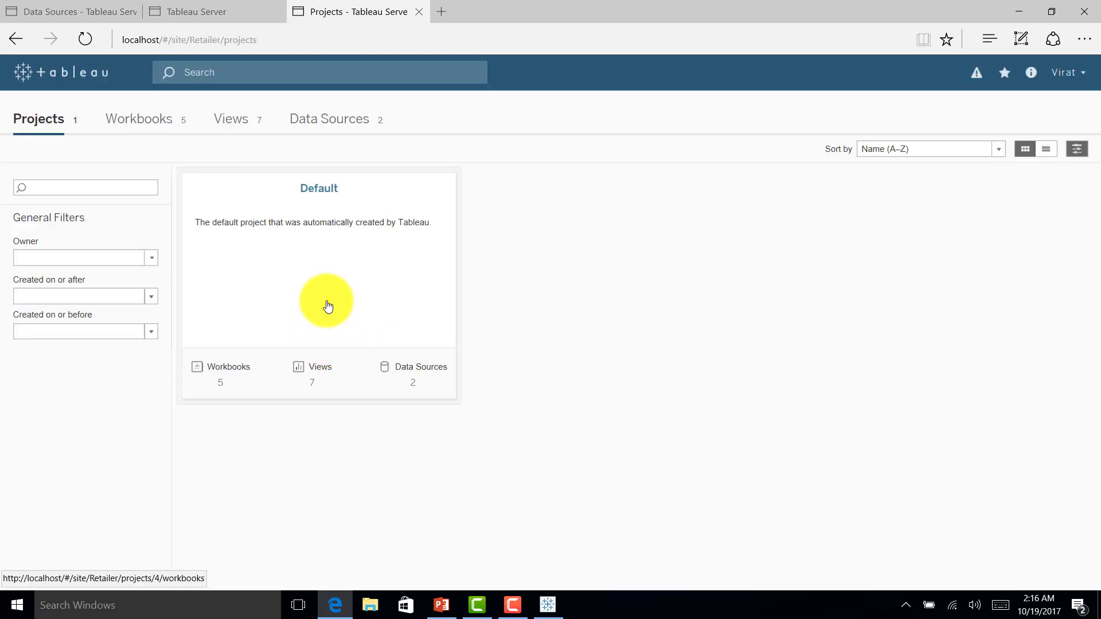
left_click(328, 307)
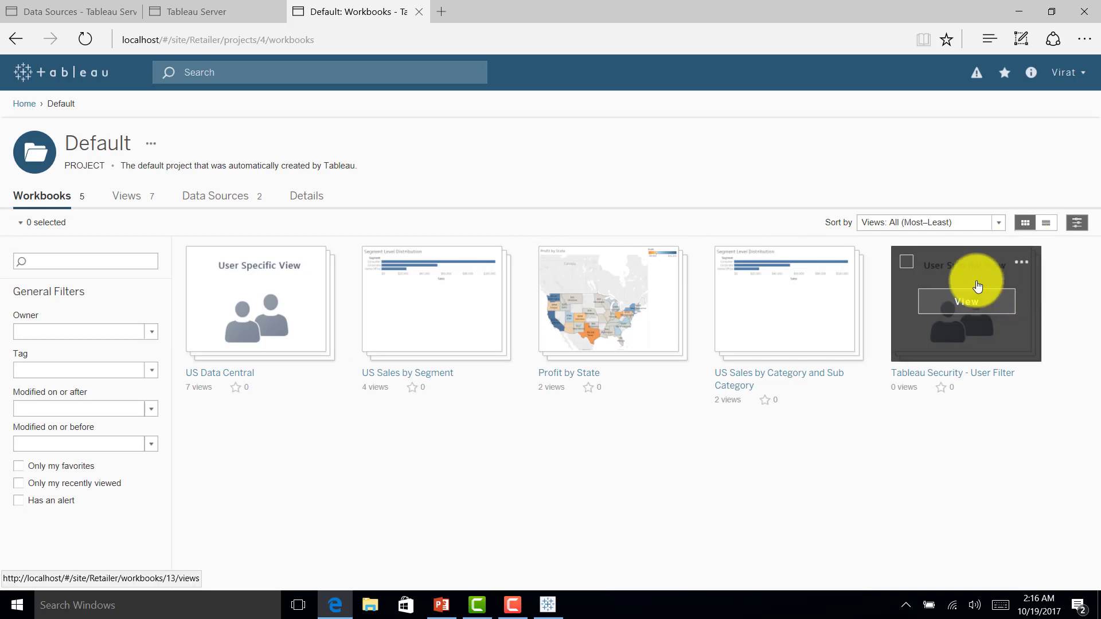
left_click(978, 286)
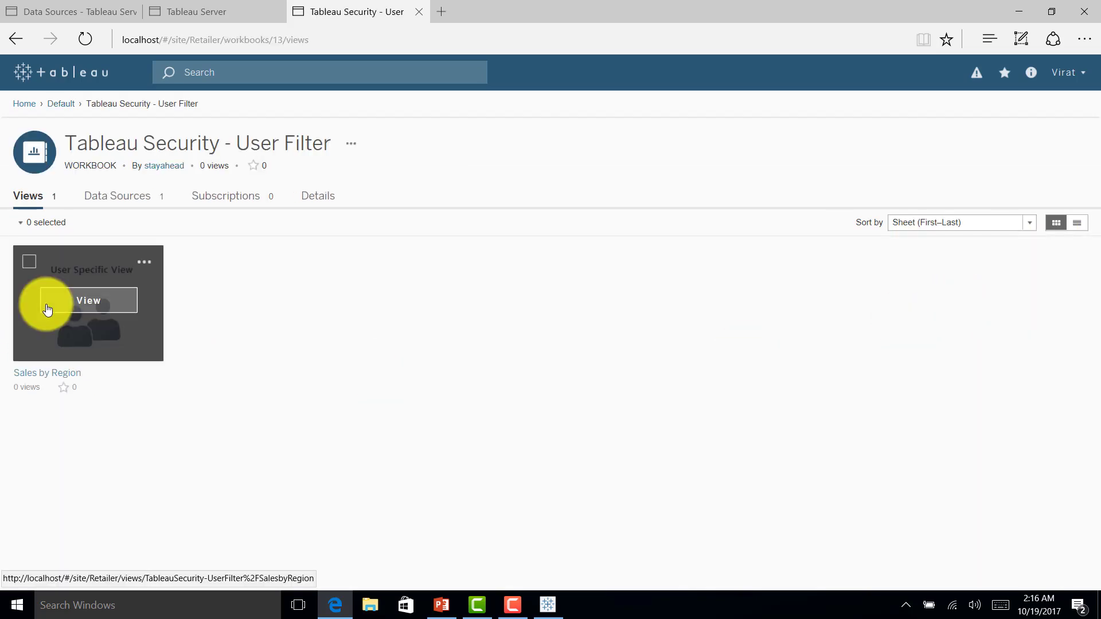
left_click(86, 301)
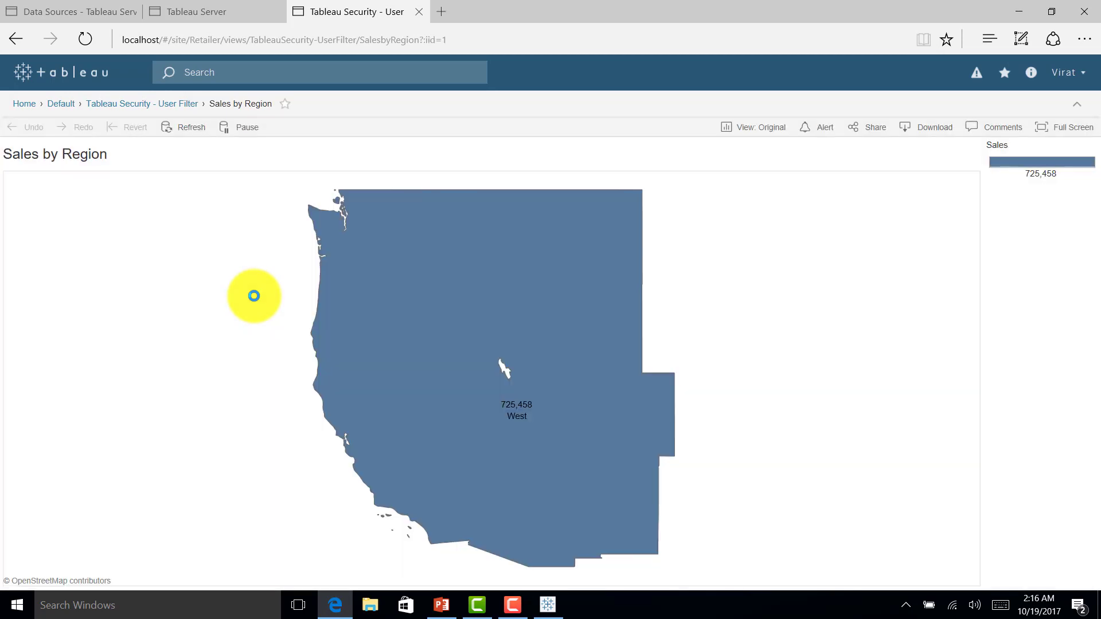
left_click(1070, 73)
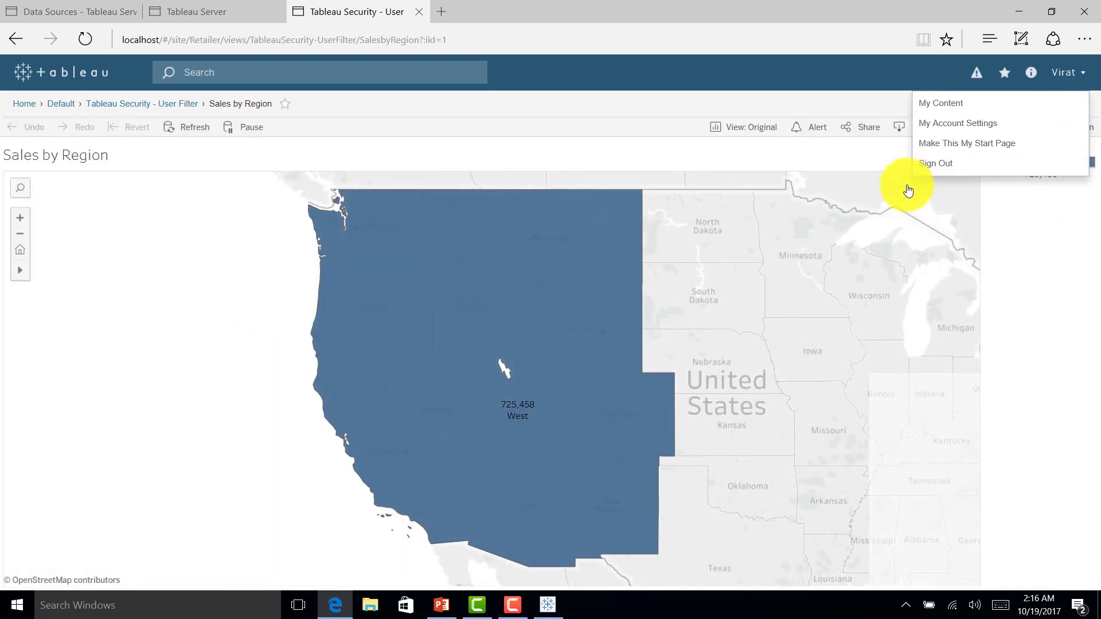
left_click(928, 166)
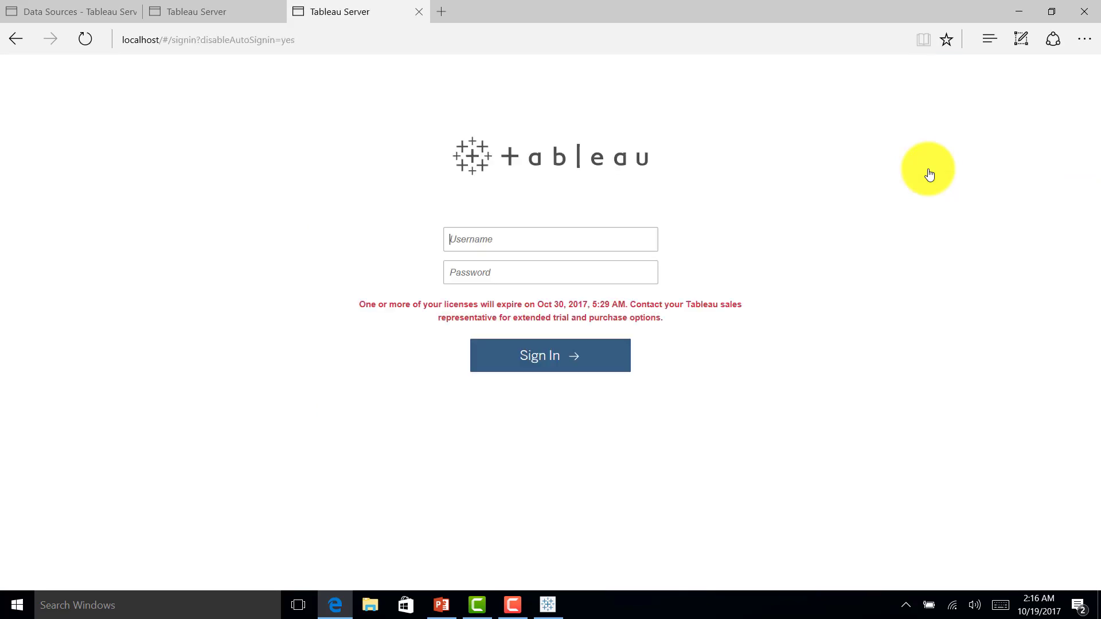
Step: Sign in as the third user, check Sales by Region shows only South (391,722), then sign out
type("rohit")
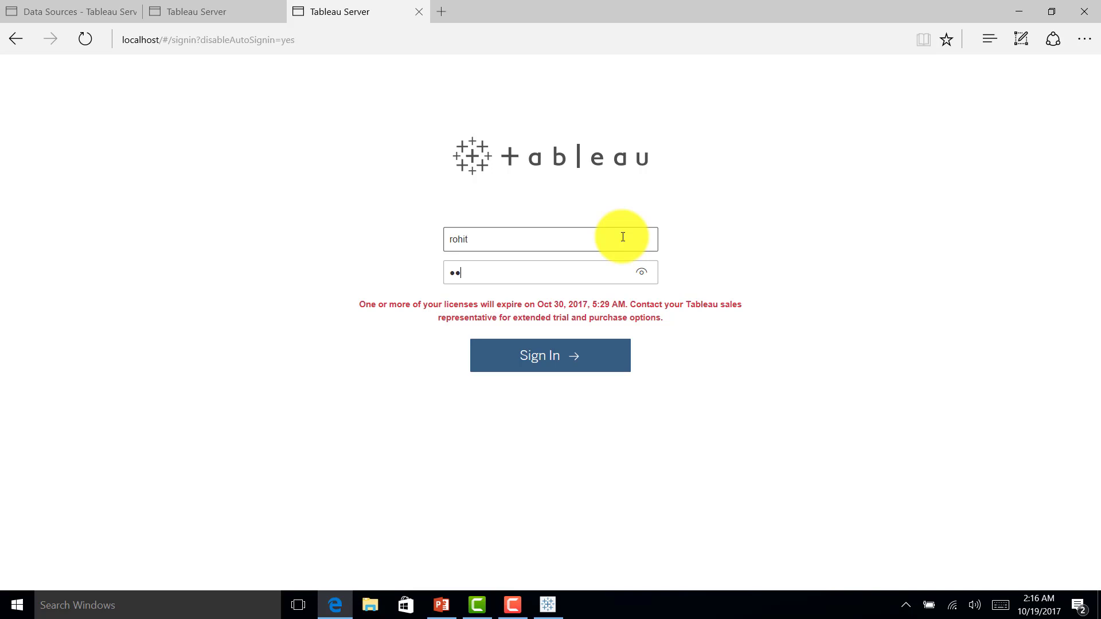
key("Return")
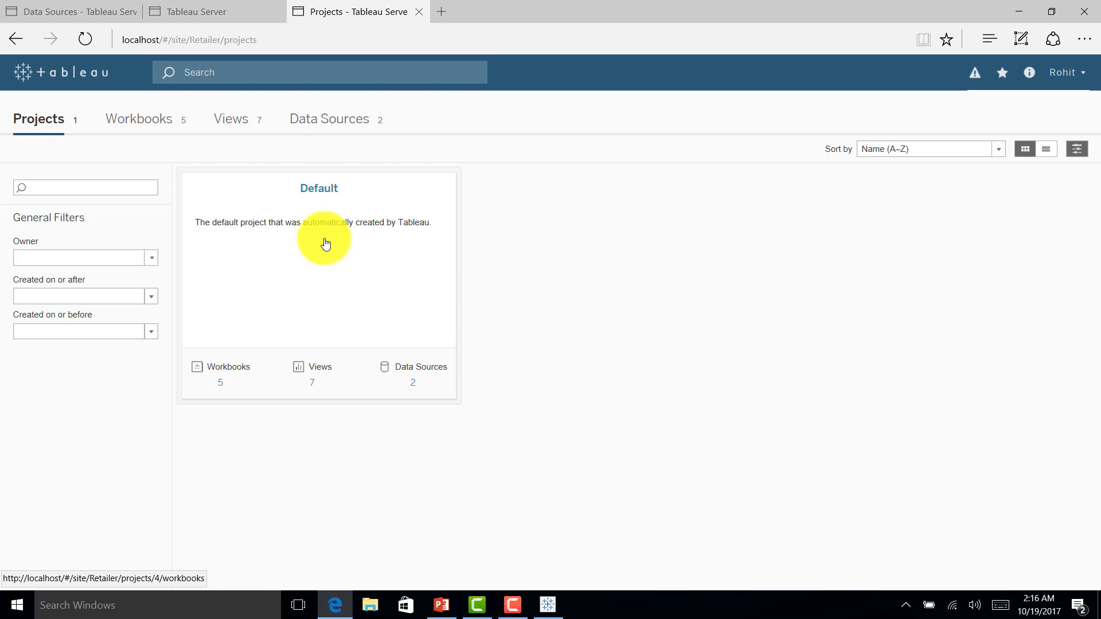
left_click(325, 243)
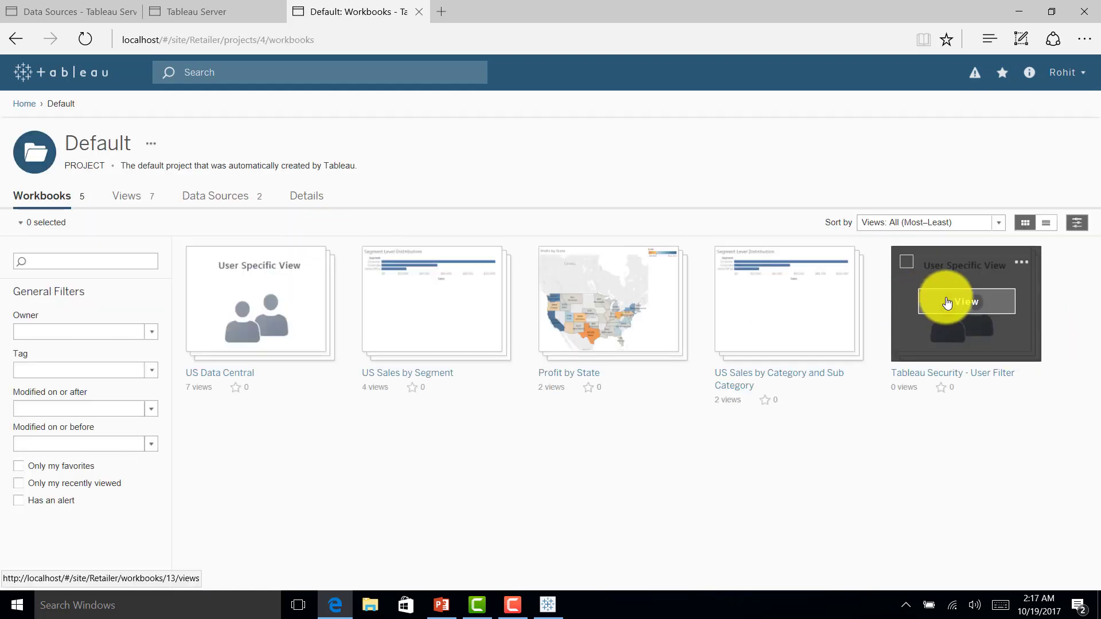
left_click(947, 302)
left_click(100, 300)
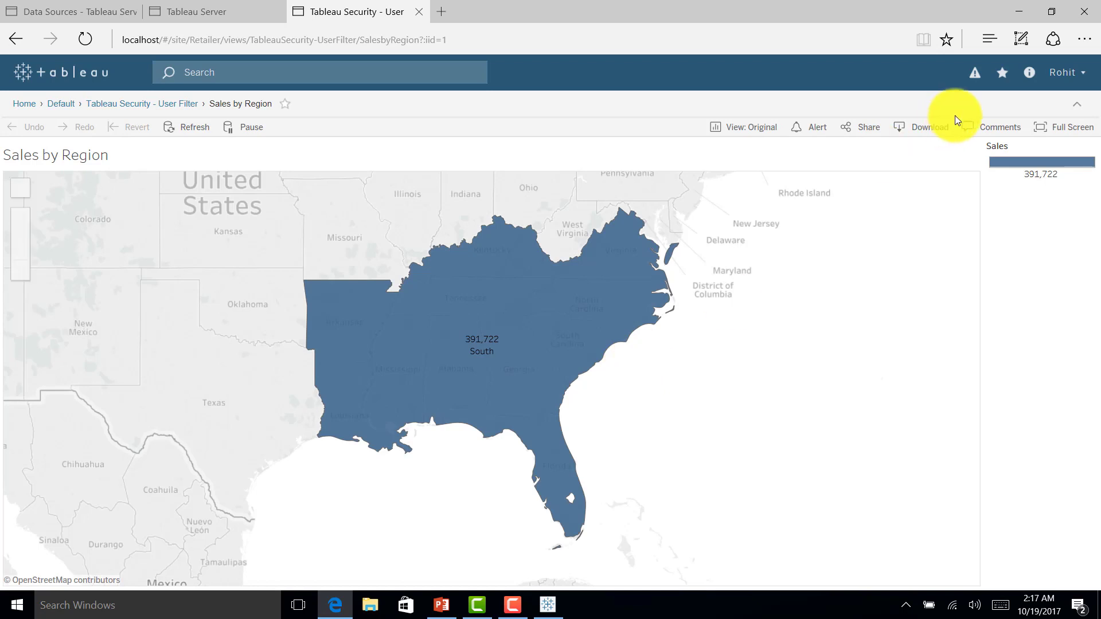
left_click(1063, 73)
left_click(954, 164)
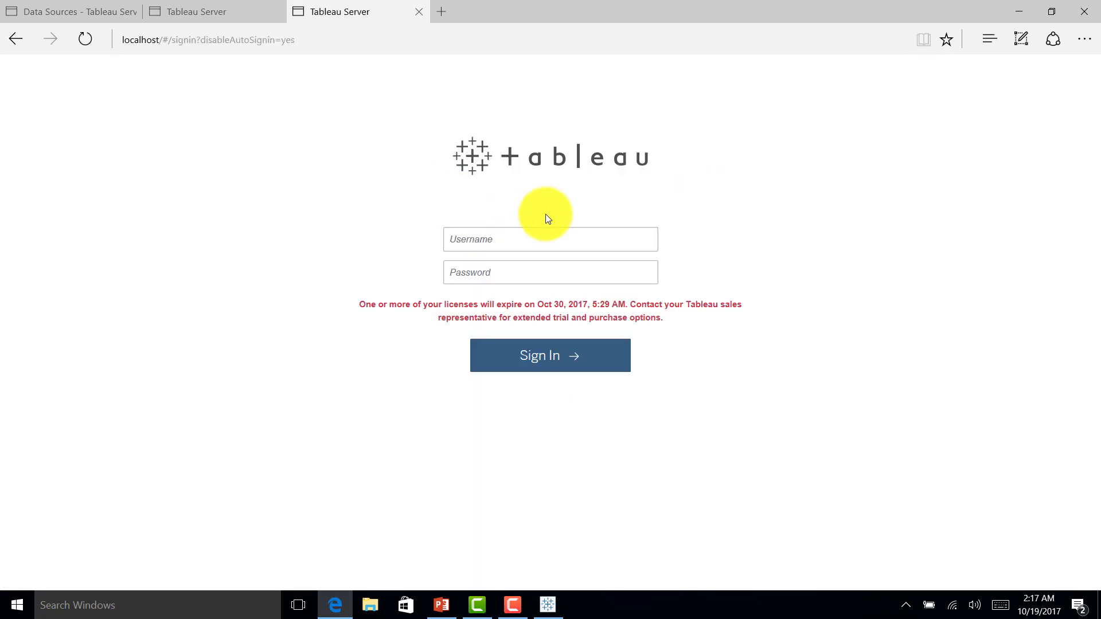
Step: Sign in as the fourth user, verify Sales by Region shows only East (678,781), and sign out
type("mahi*******")
key("Return")
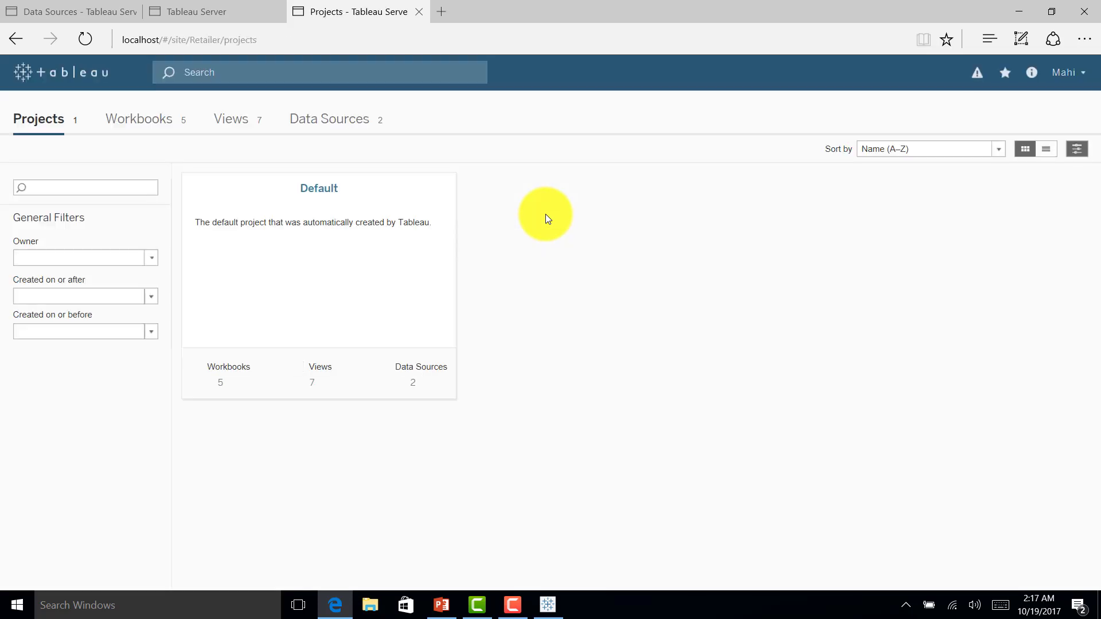
left_click(312, 304)
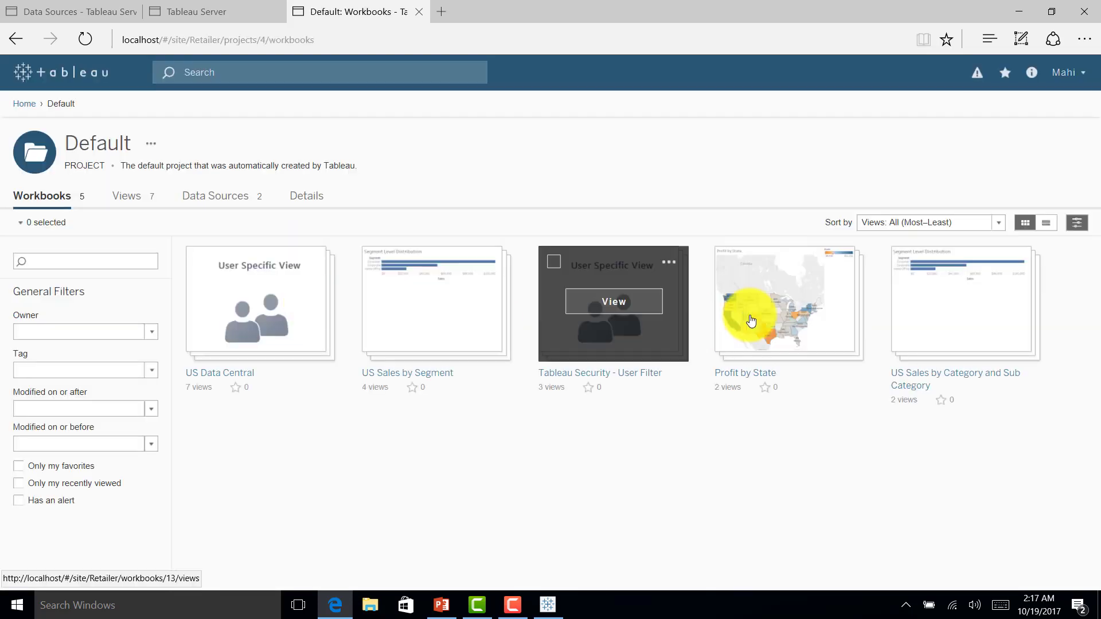
left_click(614, 308)
left_click(92, 292)
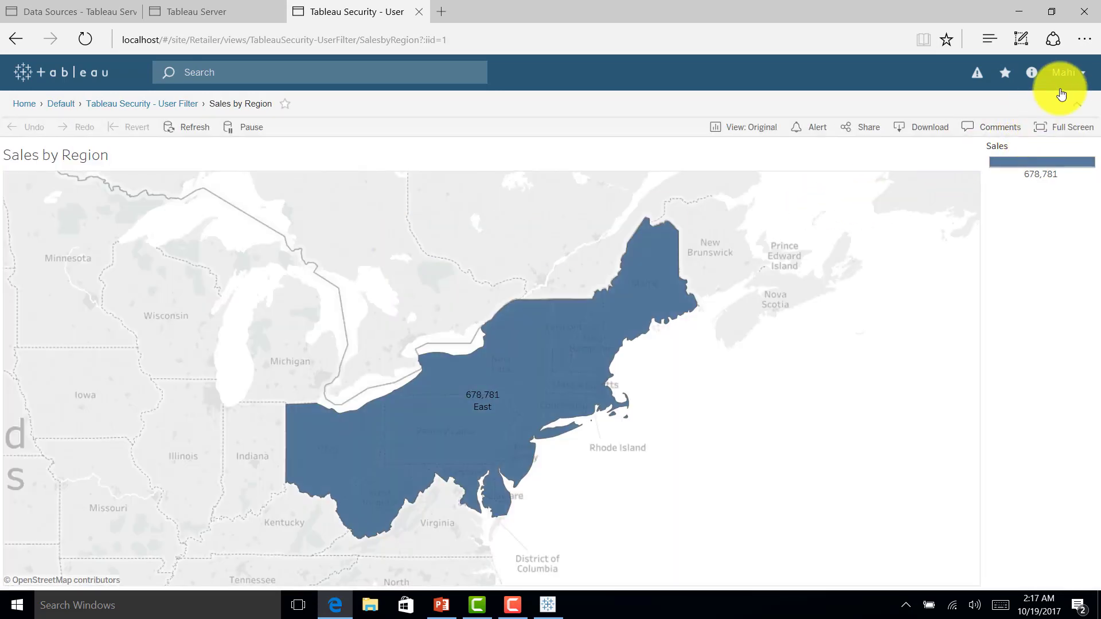
left_click(1062, 70)
left_click(949, 172)
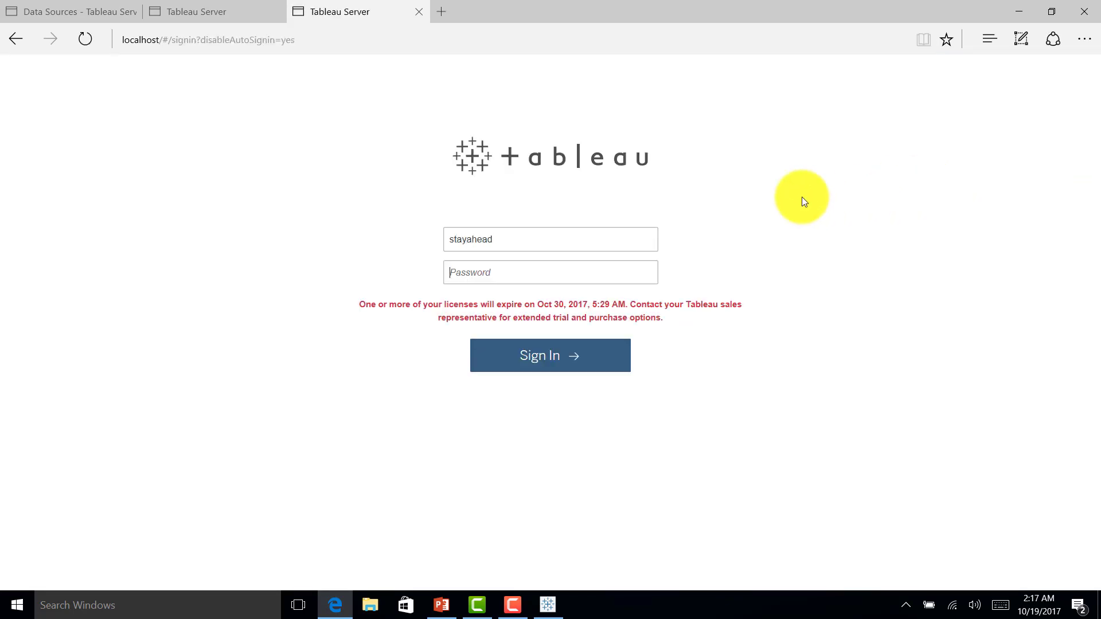
Step: Sign in as the all-regions user and open the Retailer site's Default project
type("••••••••")
key("Return")
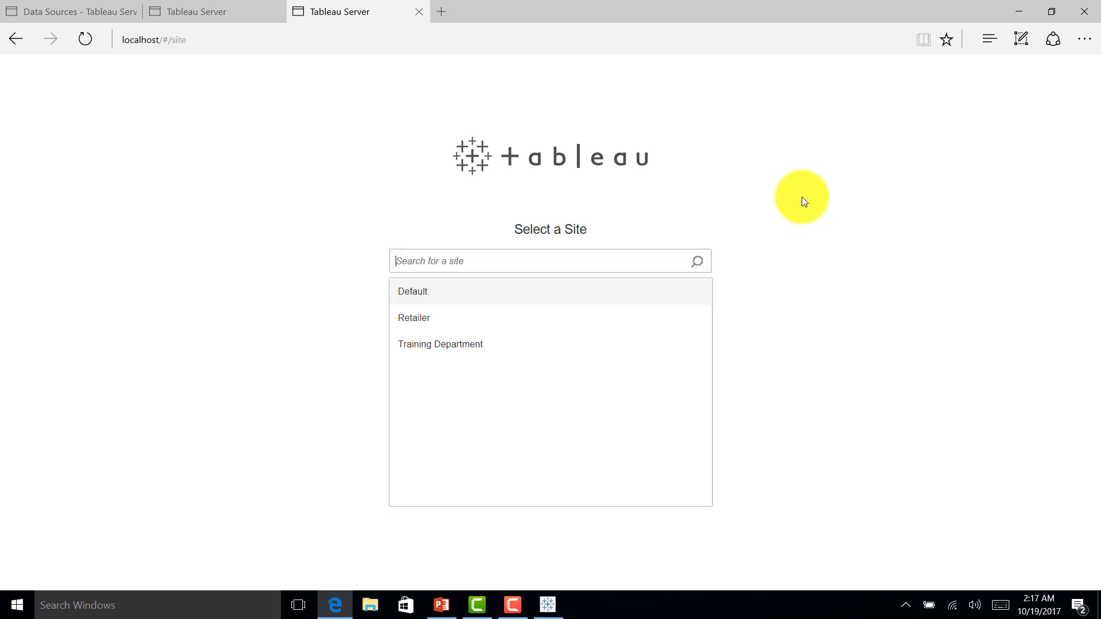
left_click(420, 316)
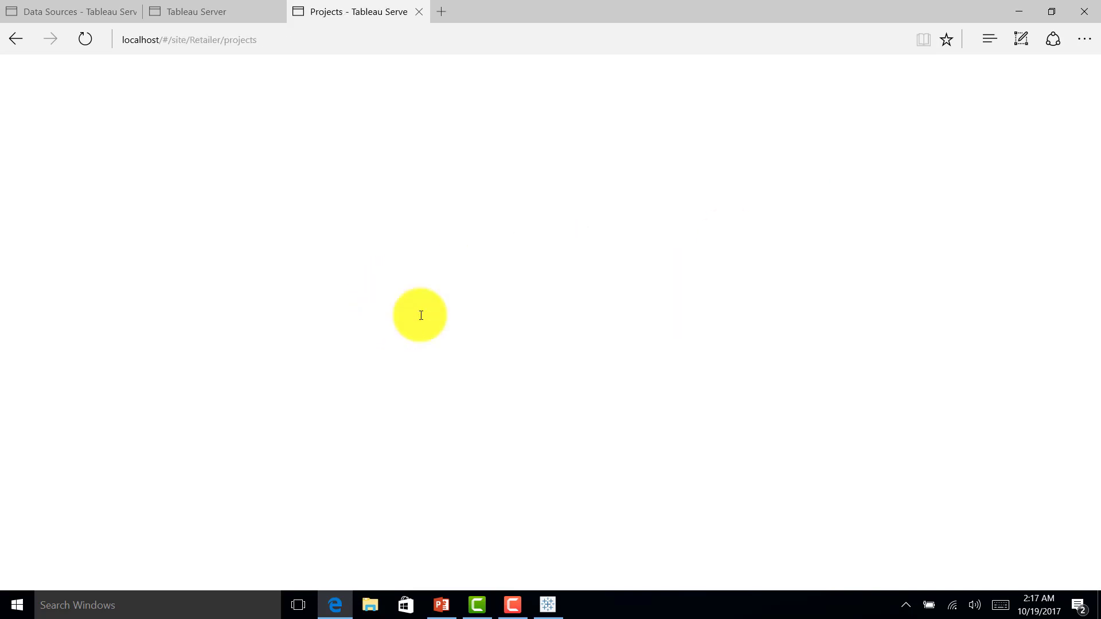
left_click(293, 242)
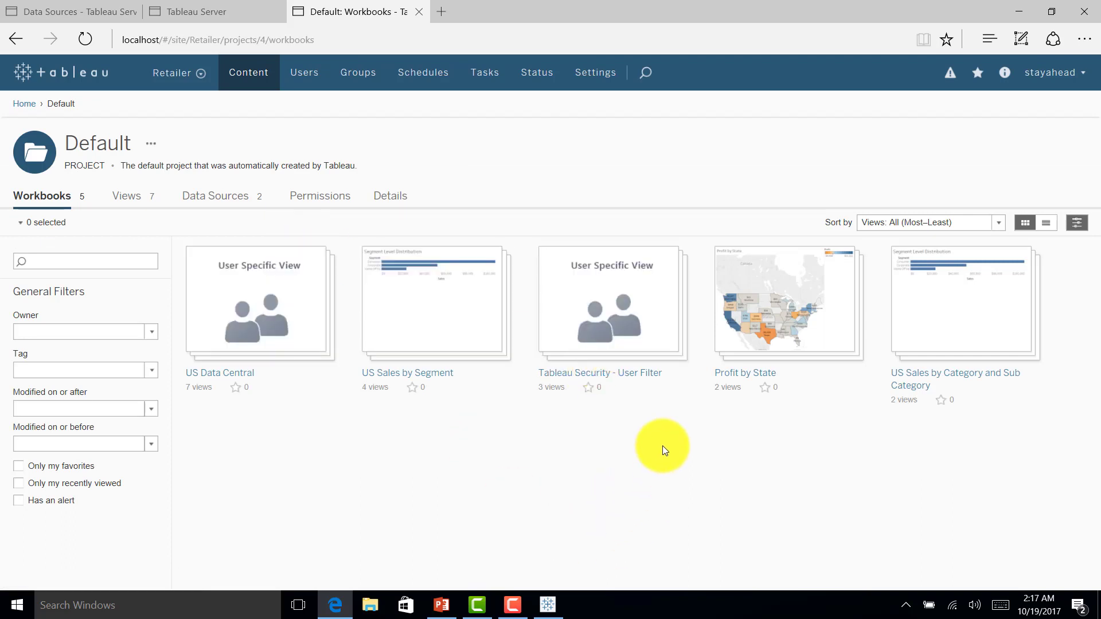
Step: Open Sales by Region in Tableau Security - User Filter, showing all four regions, then sign out
mouse_move(622, 307)
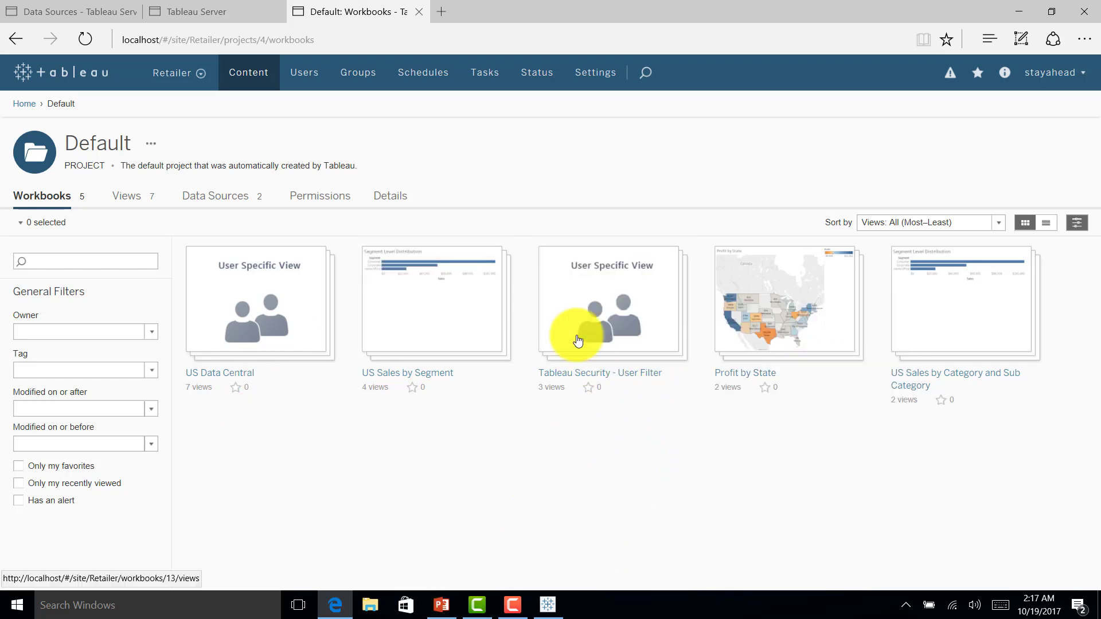
mouse_move(228, 359)
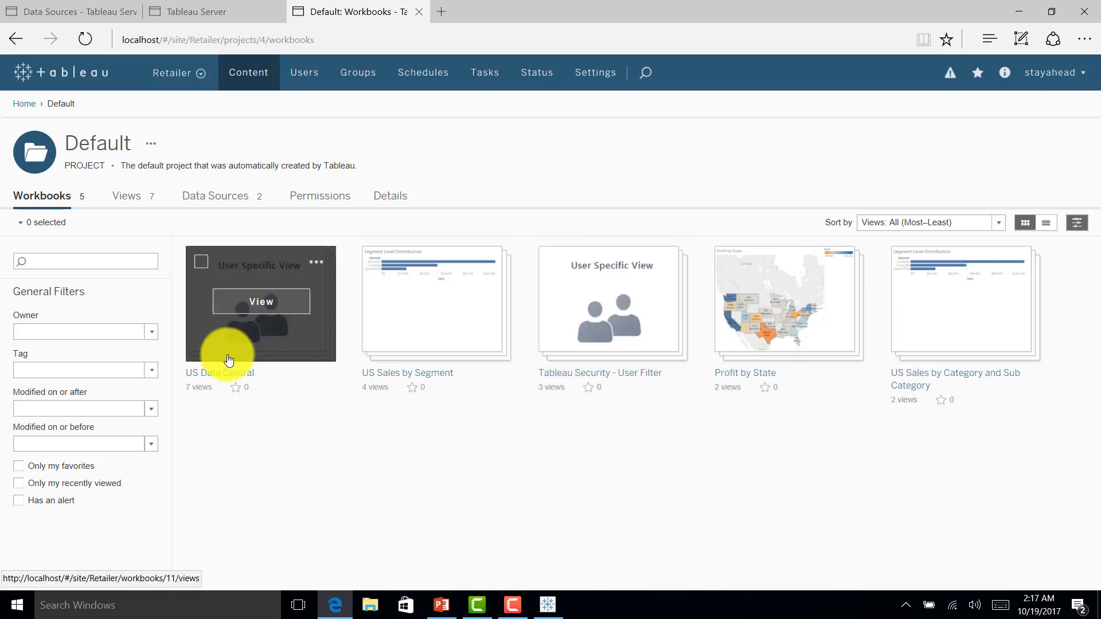
mouse_move(273, 321)
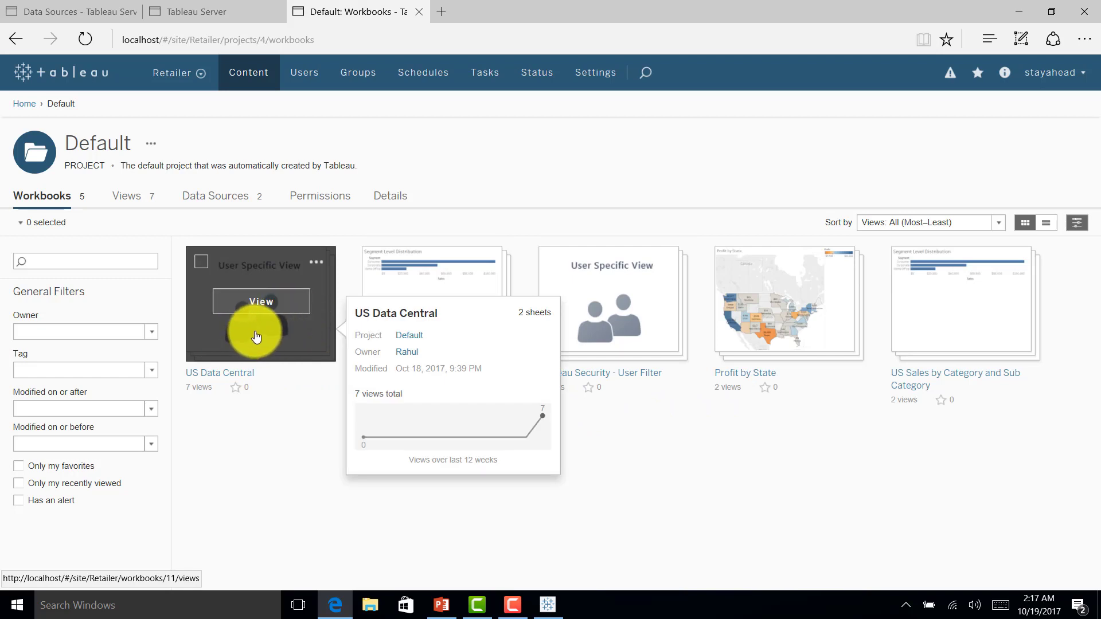
mouse_move(581, 280)
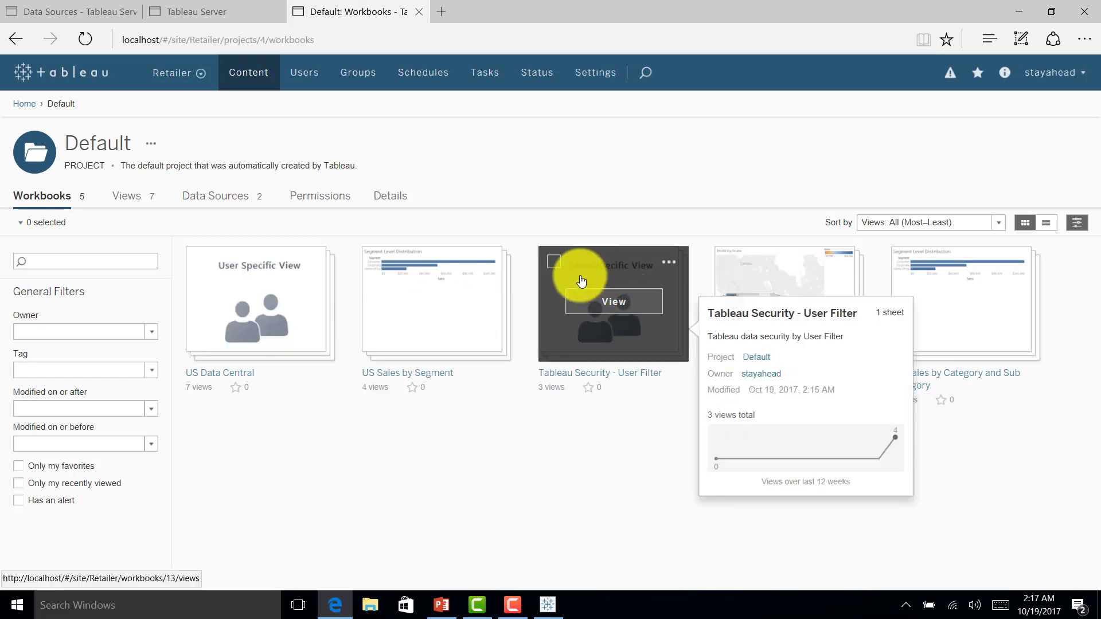
left_click(621, 303)
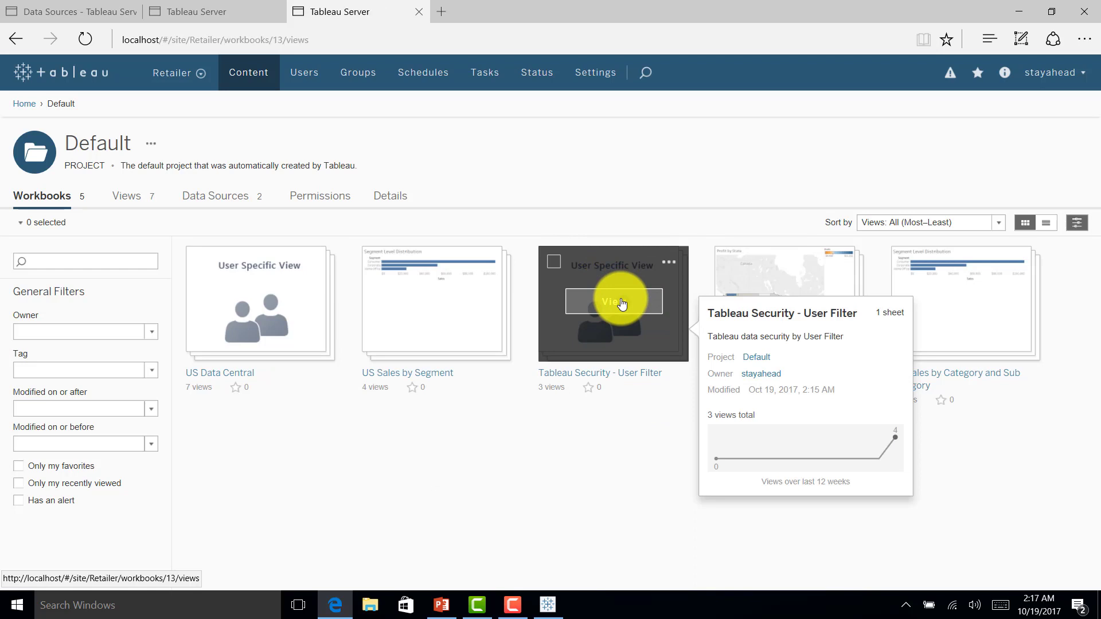
left_click(103, 303)
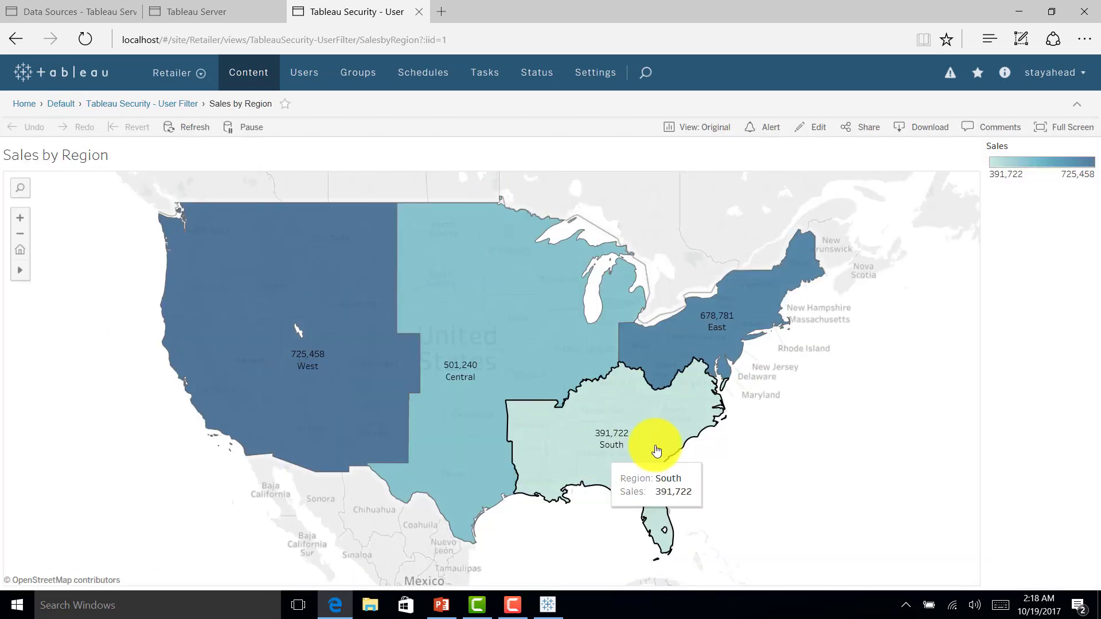
mouse_move(688, 423)
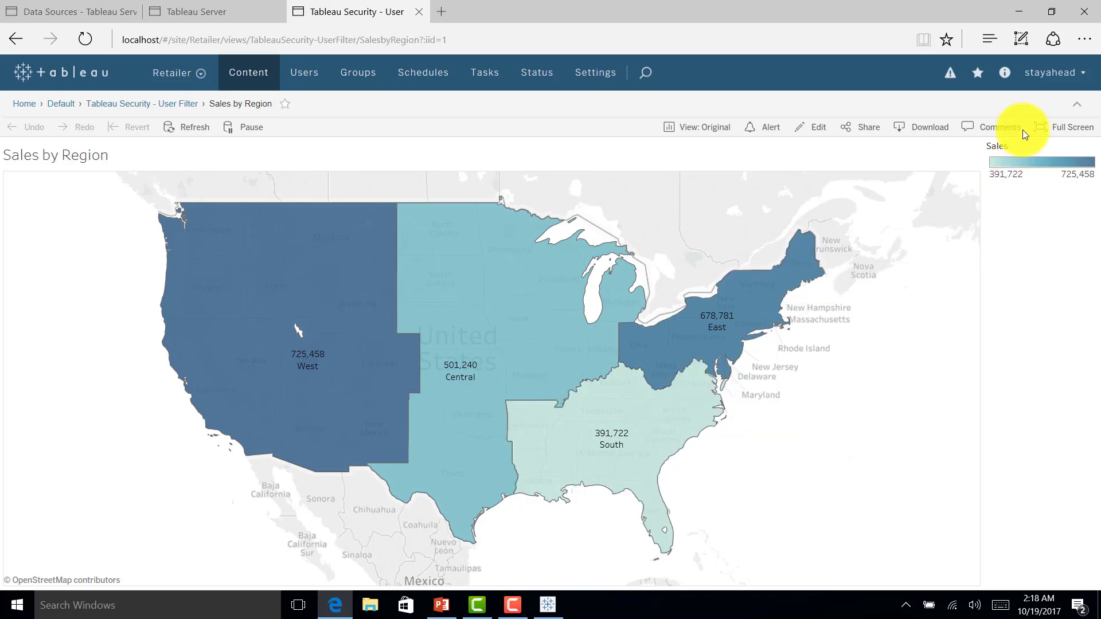
left_click(1039, 89)
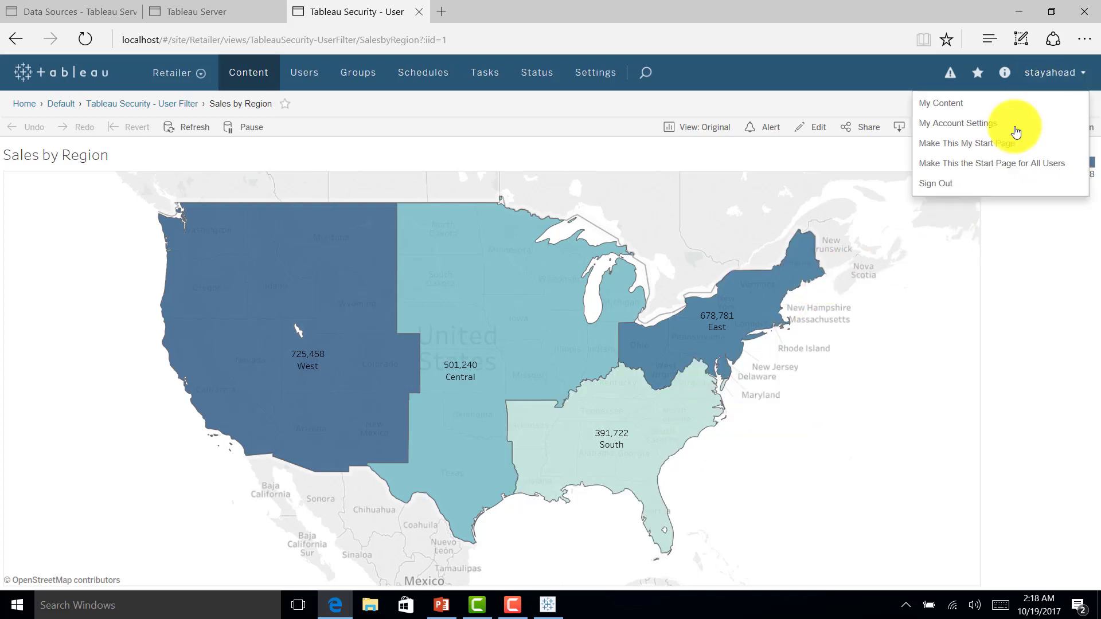
left_click(946, 183)
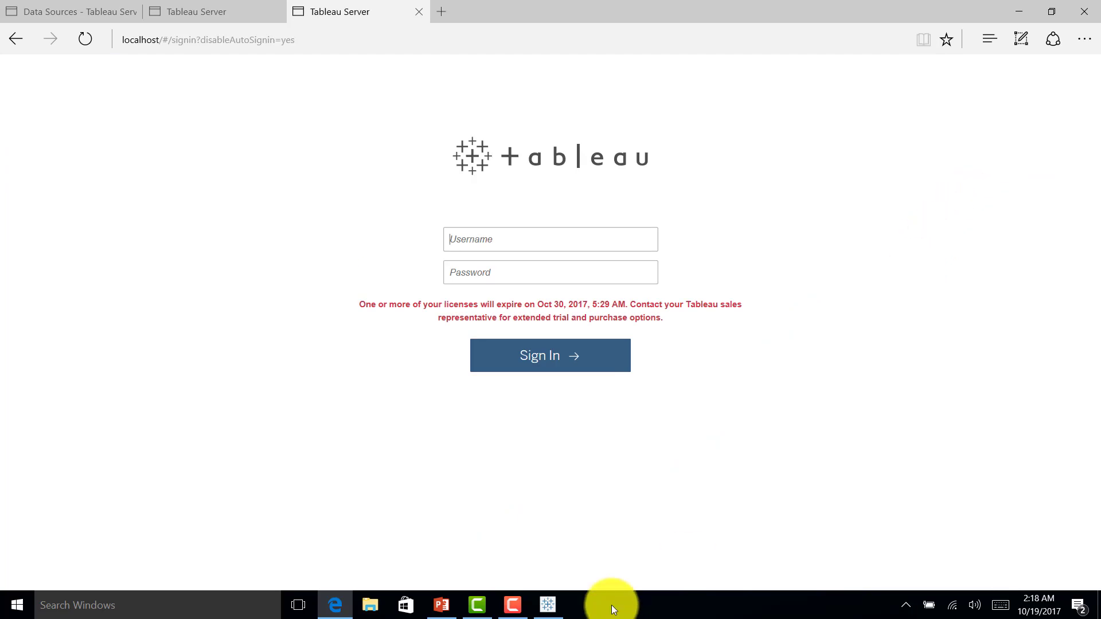
Step: Close the Sales by Region workbook in Tableau without saving changes
left_click(559, 607)
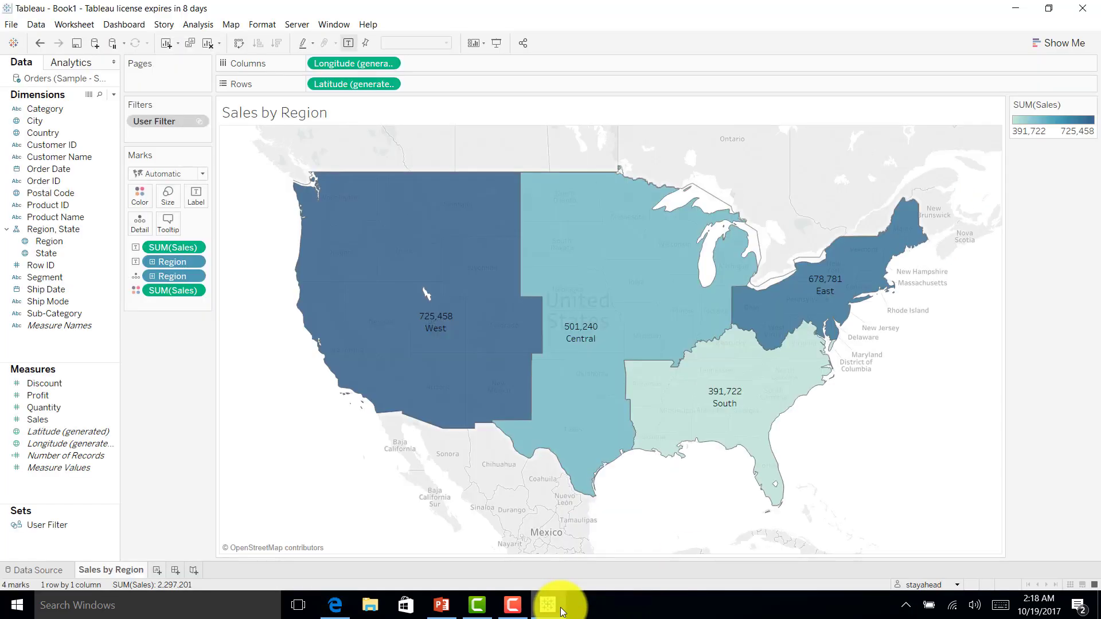
left_click(1082, 8)
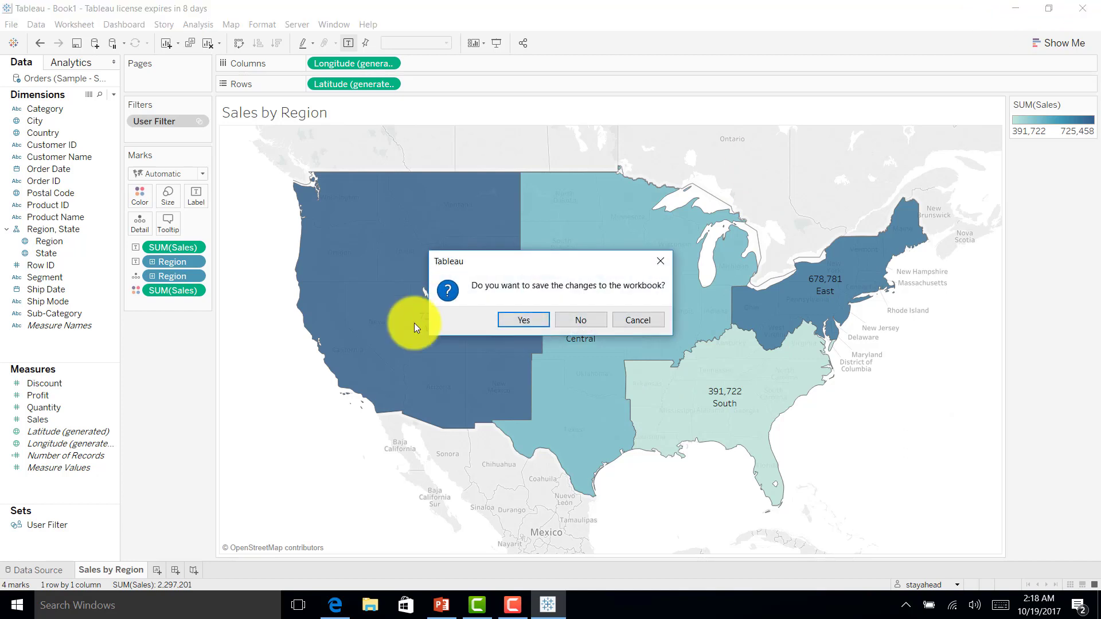
left_click(575, 320)
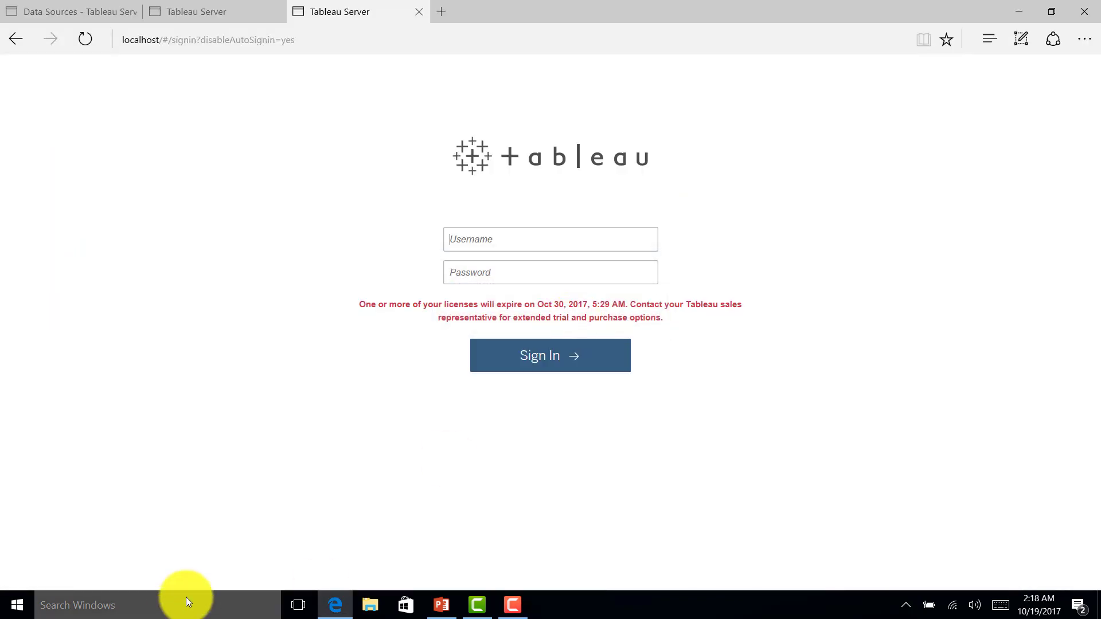
Step: Relaunch Tableau 10.4 from the desktop app search
key("super+d")
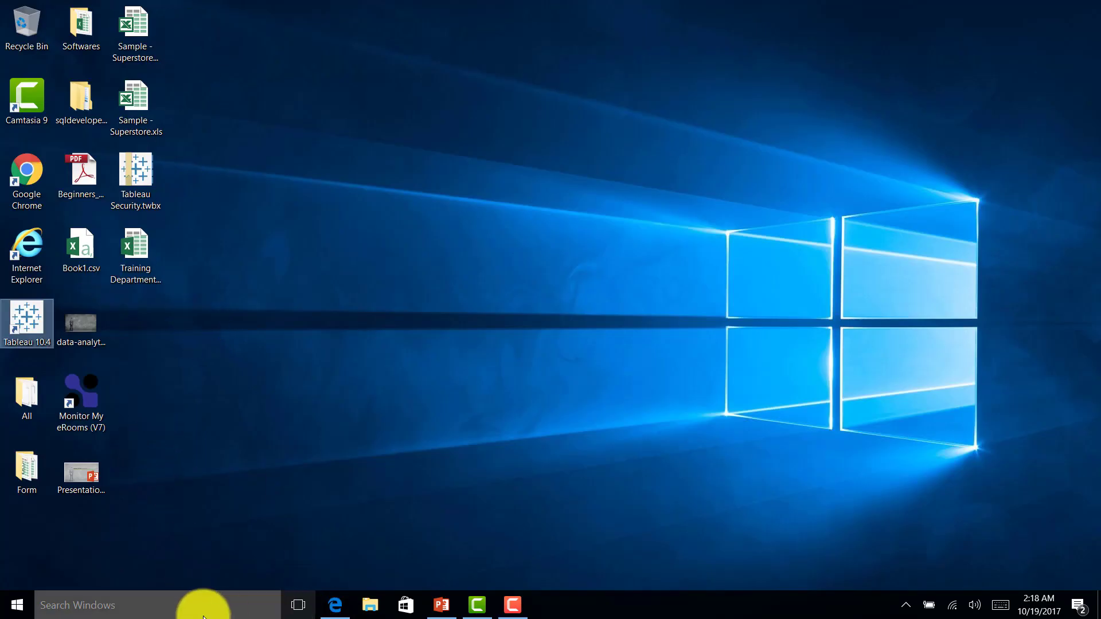
left_click(198, 606)
type("tableau")
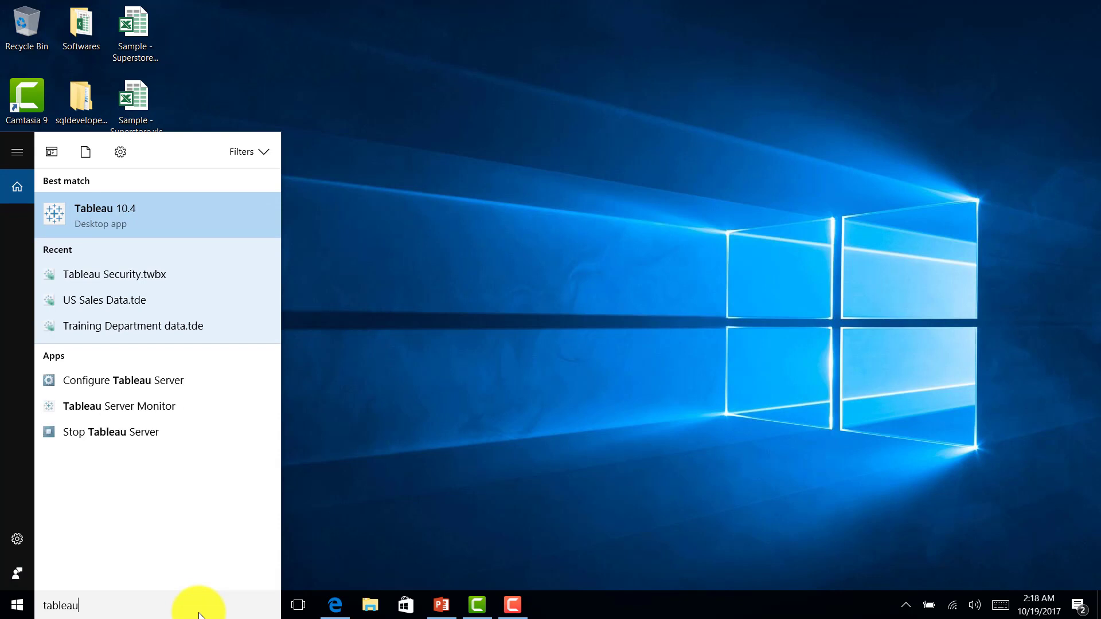
left_click(106, 208)
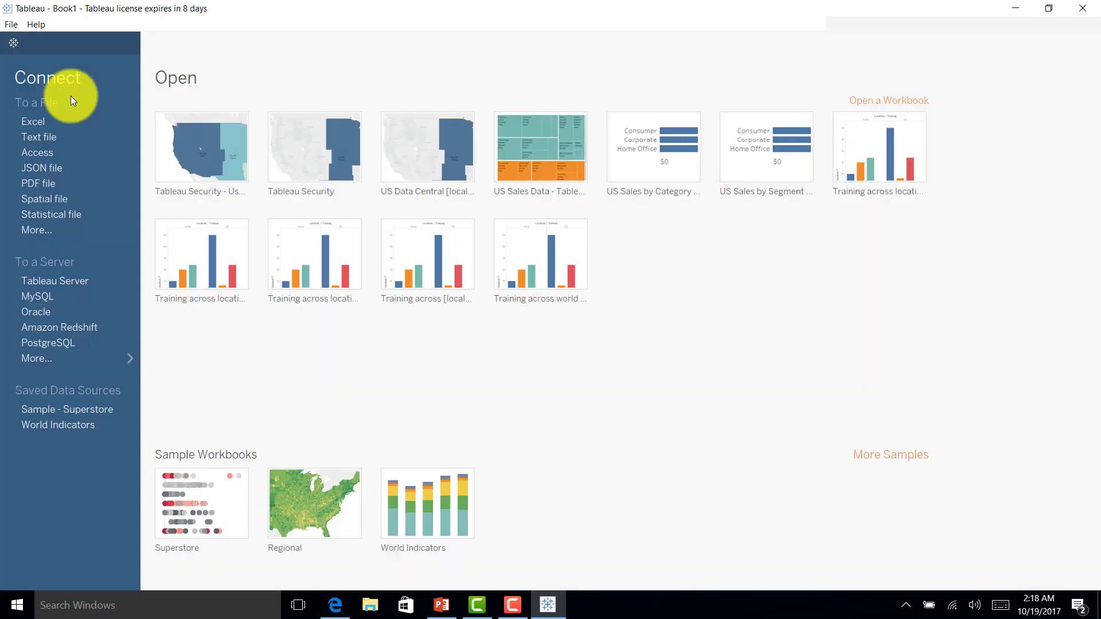
Step: Connect to Excel file Sample - Superstore.xls, add the Orders table, and scroll its data preview
left_click(39, 119)
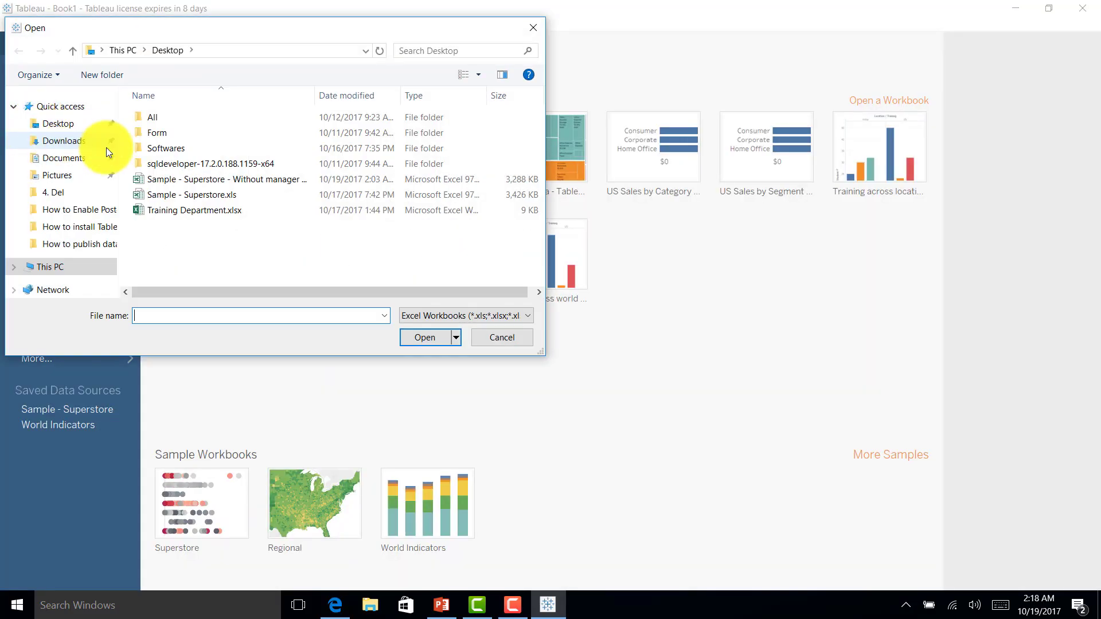
double_click(217, 194)
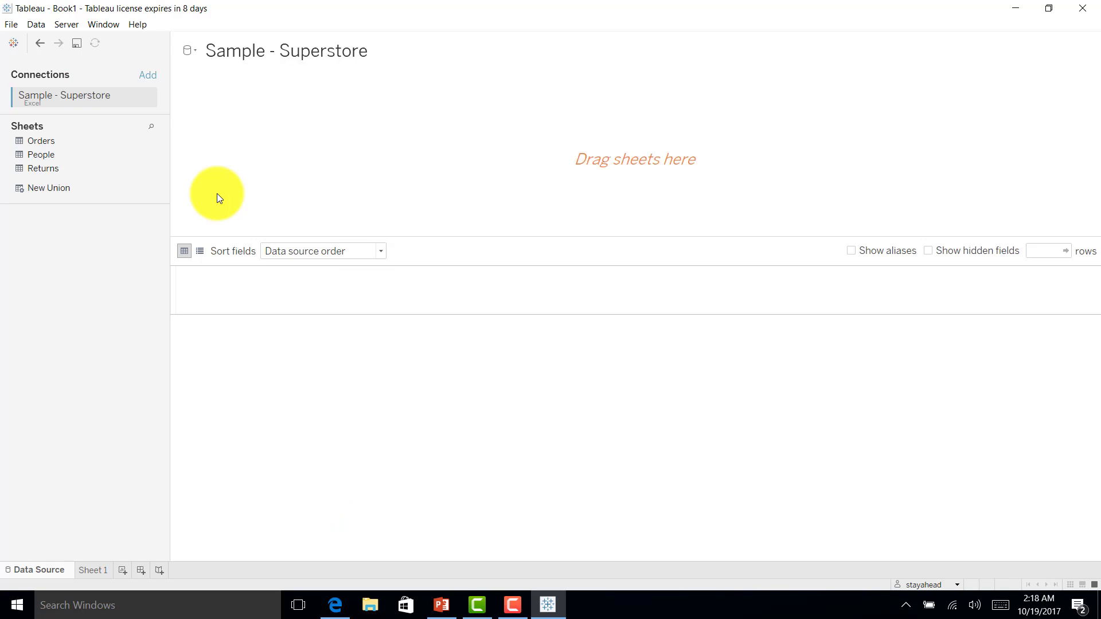
double_click(73, 142)
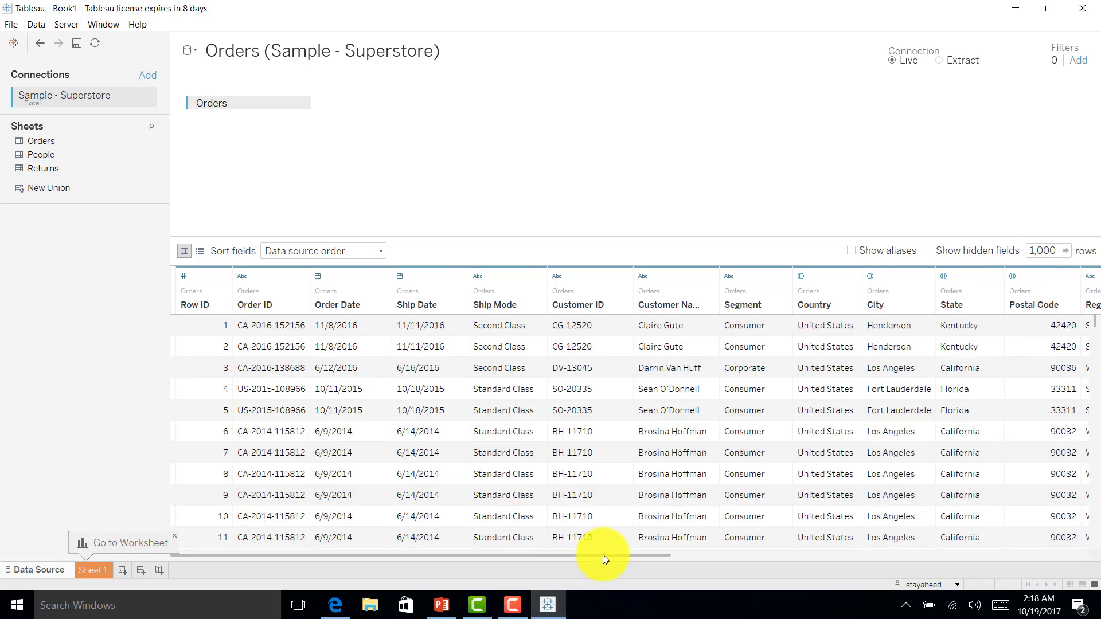
left_click_drag(603, 555, 1025, 549)
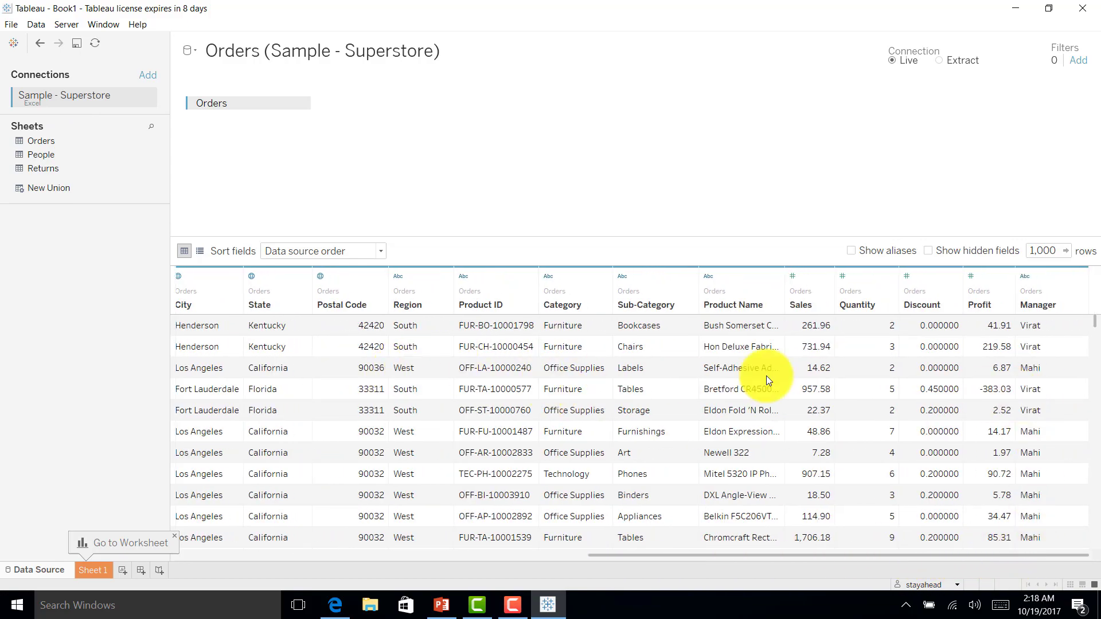
scroll(436, 504, "down", 3)
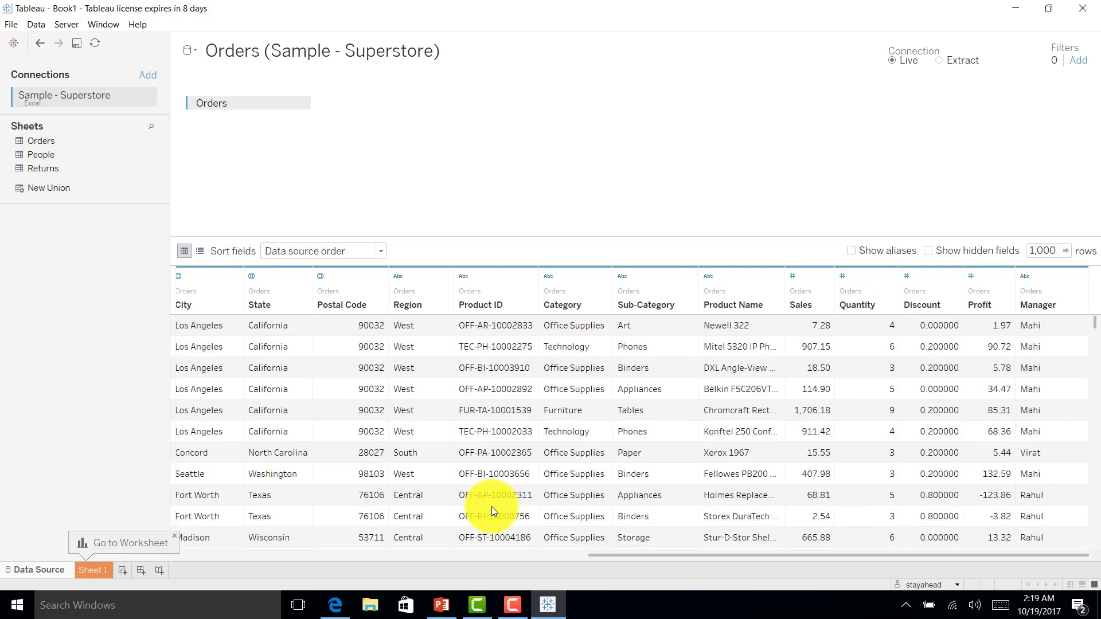
scroll(854, 458, "down", 3)
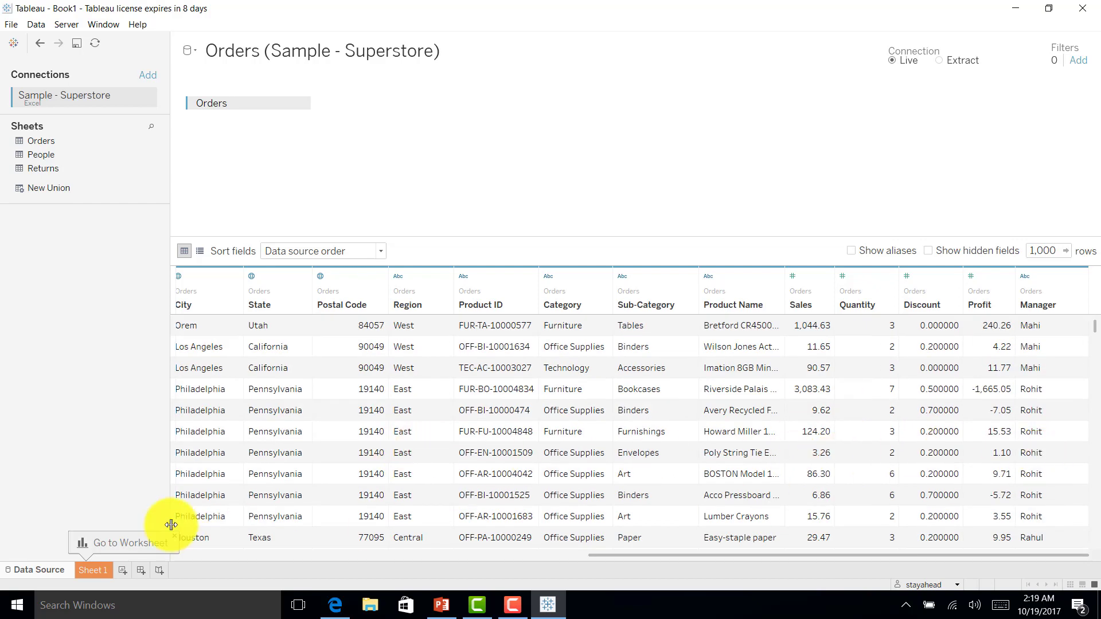
Step: On Sheet 1, build a Region–State hierarchy and split the Sales bar by Region
left_click(100, 577)
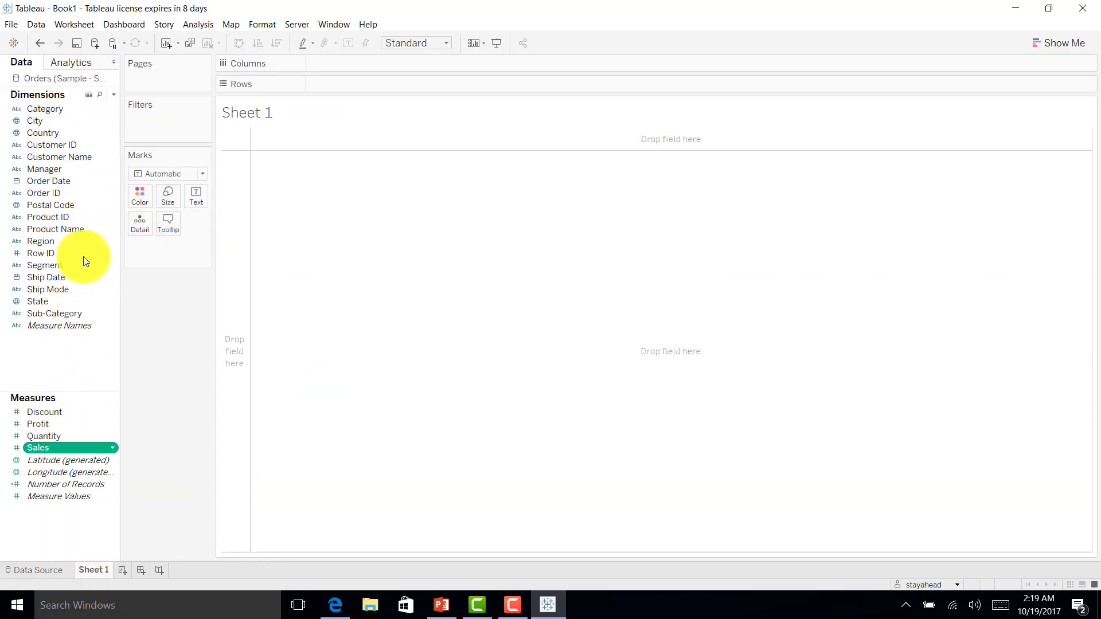
right_click(54, 243)
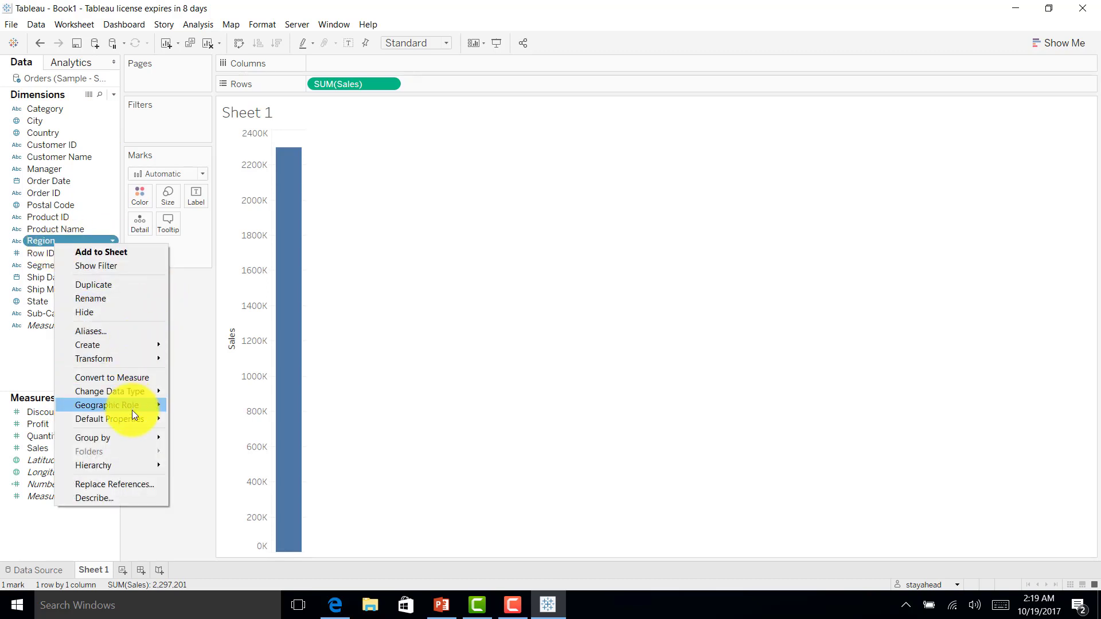
mouse_move(123, 405)
mouse_move(256, 566)
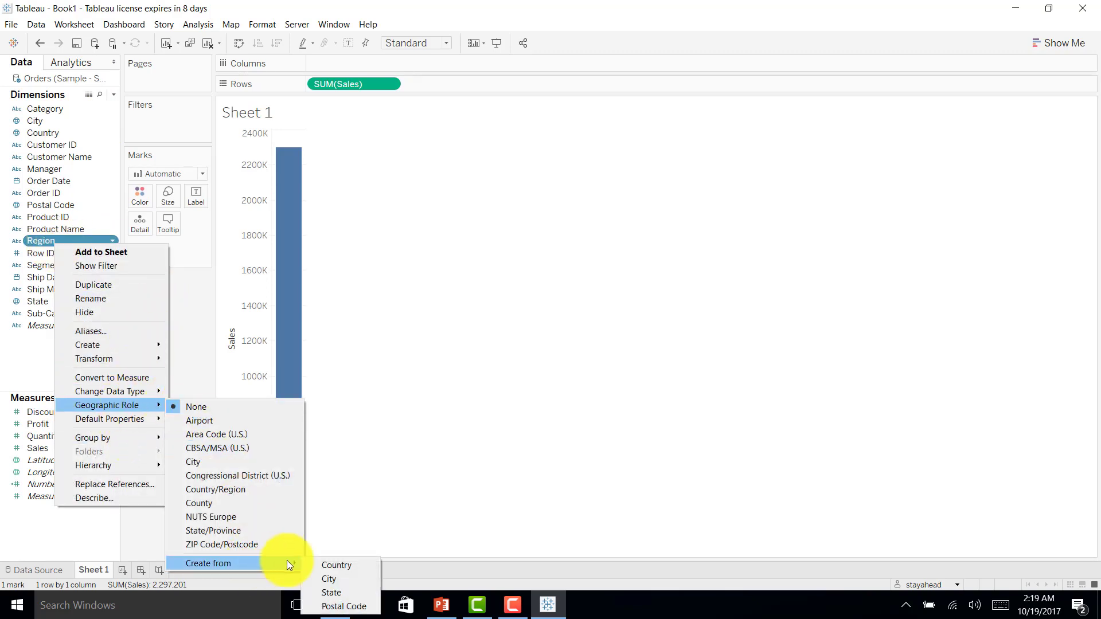
left_click(337, 593)
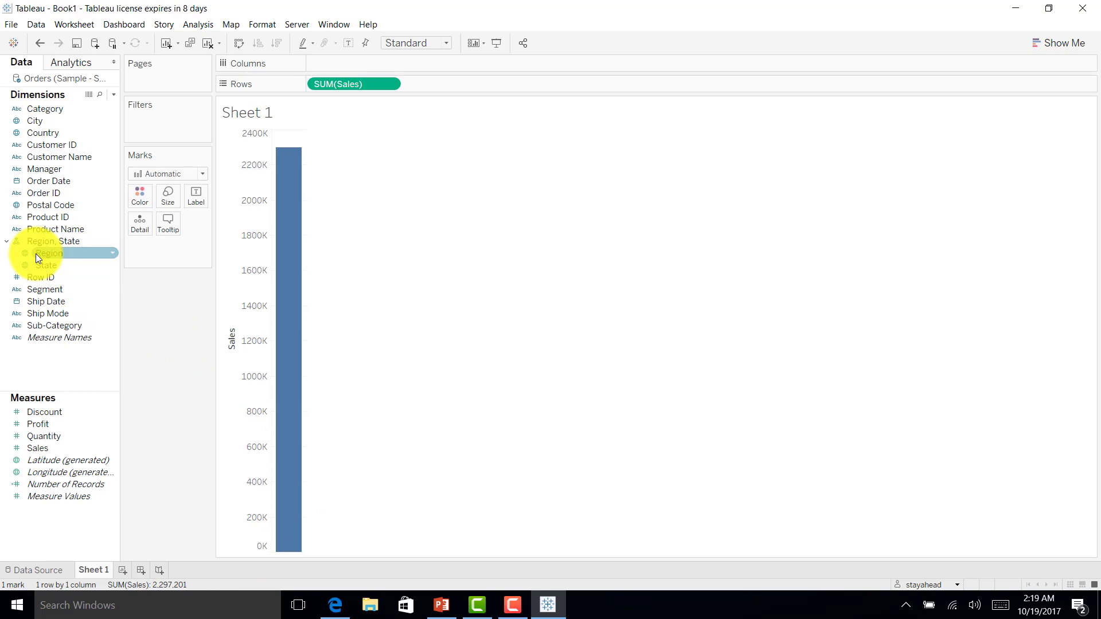
double_click(35, 254)
Step: Switch to a filled map and label each region with its name and SUM(Sales)
left_click(1059, 49)
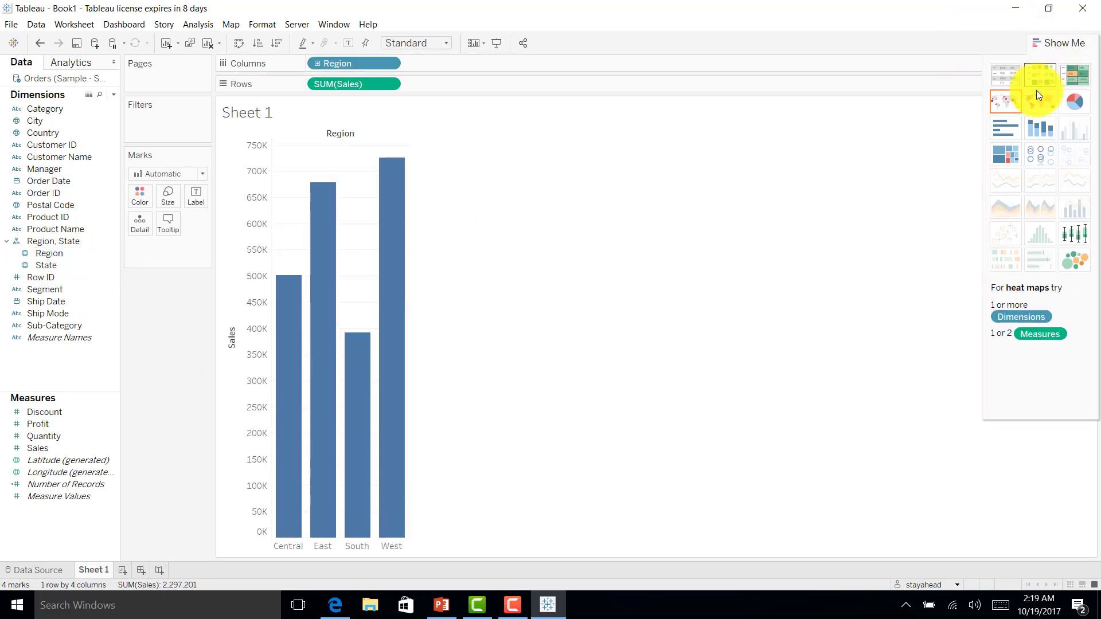
left_click(1043, 107)
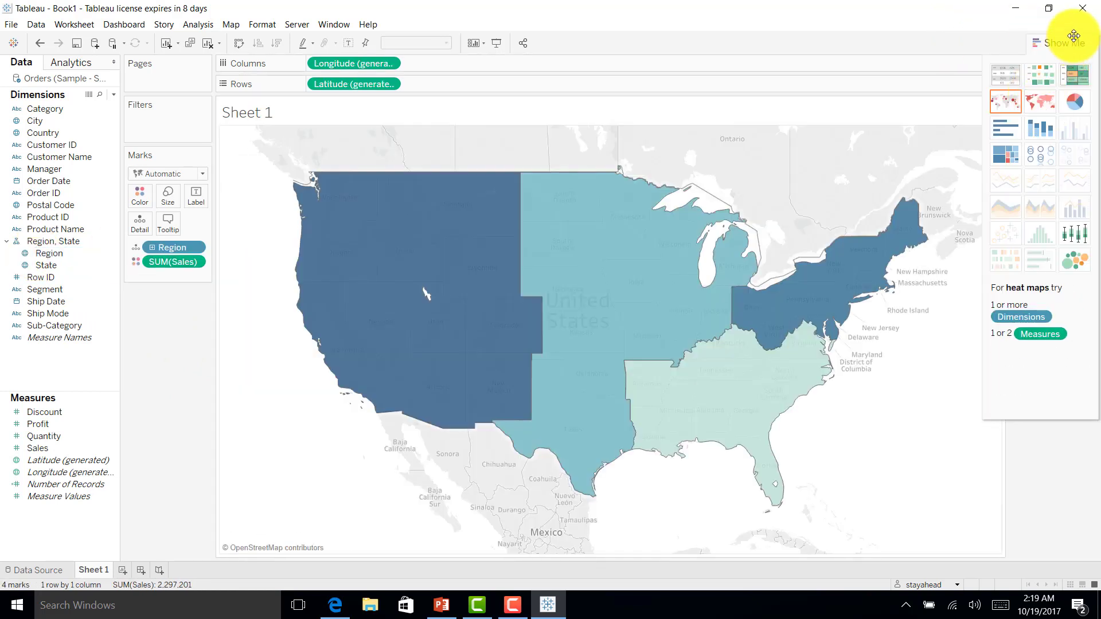
left_click(1064, 43)
left_click_drag(56, 254, 193, 198)
left_click_drag(39, 448, 189, 195)
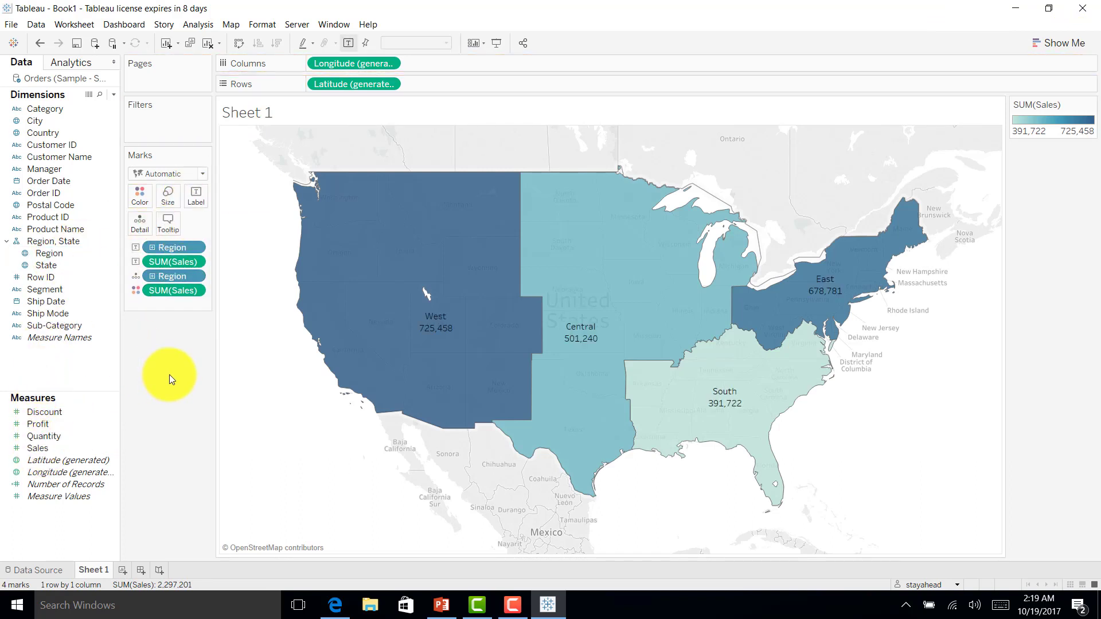
Step: Rename the sheet to 'Sales by Region'
double_click(93, 571)
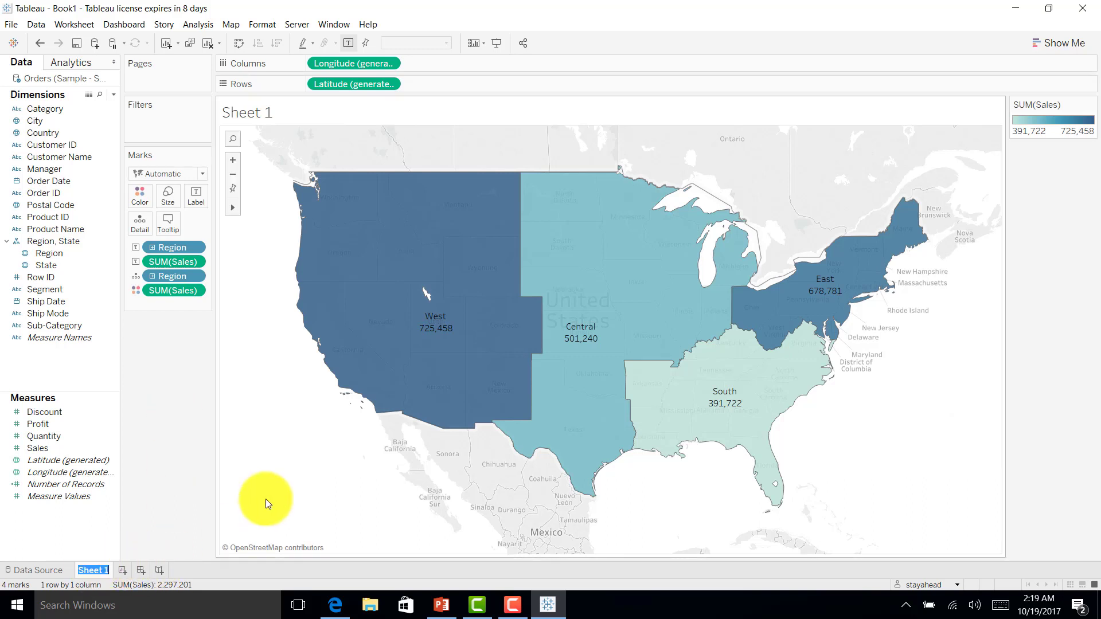
type("Sales by")
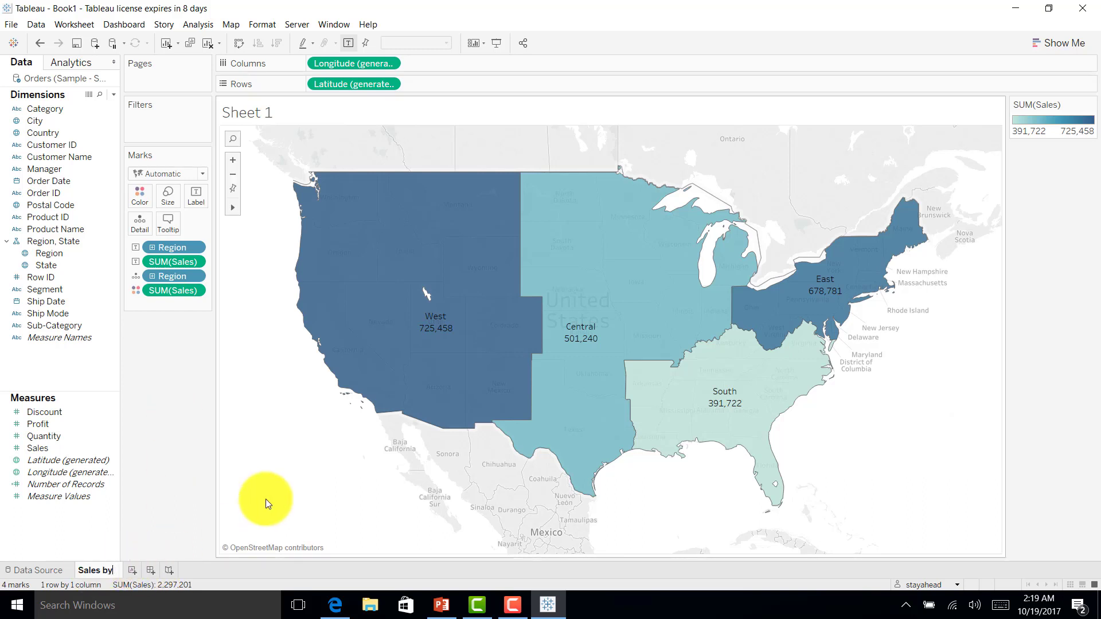
type(" Region")
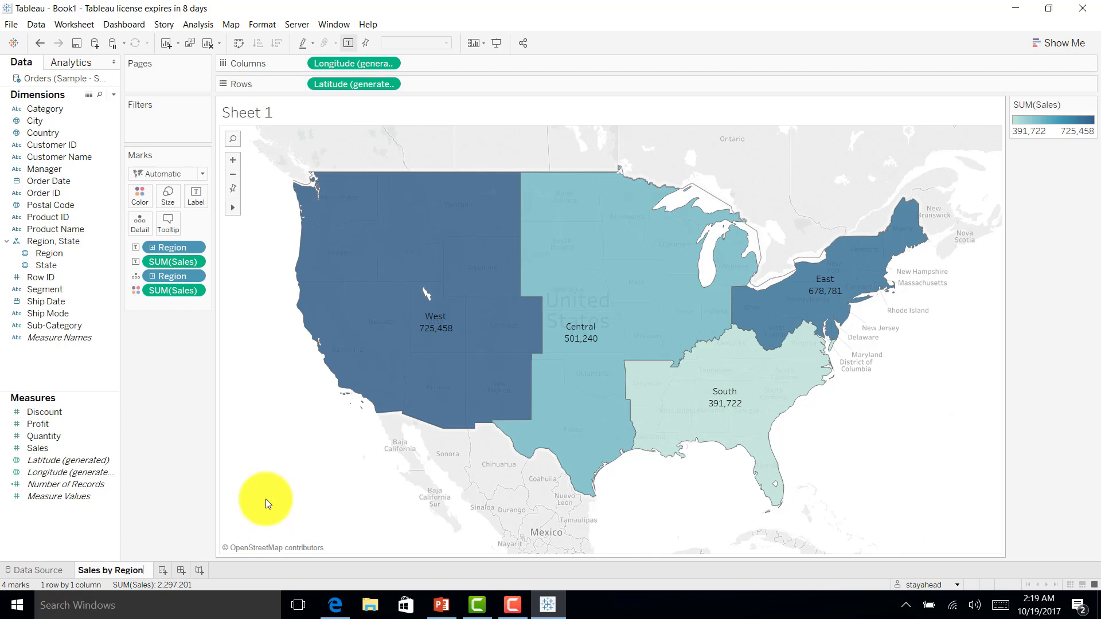
key("Return")
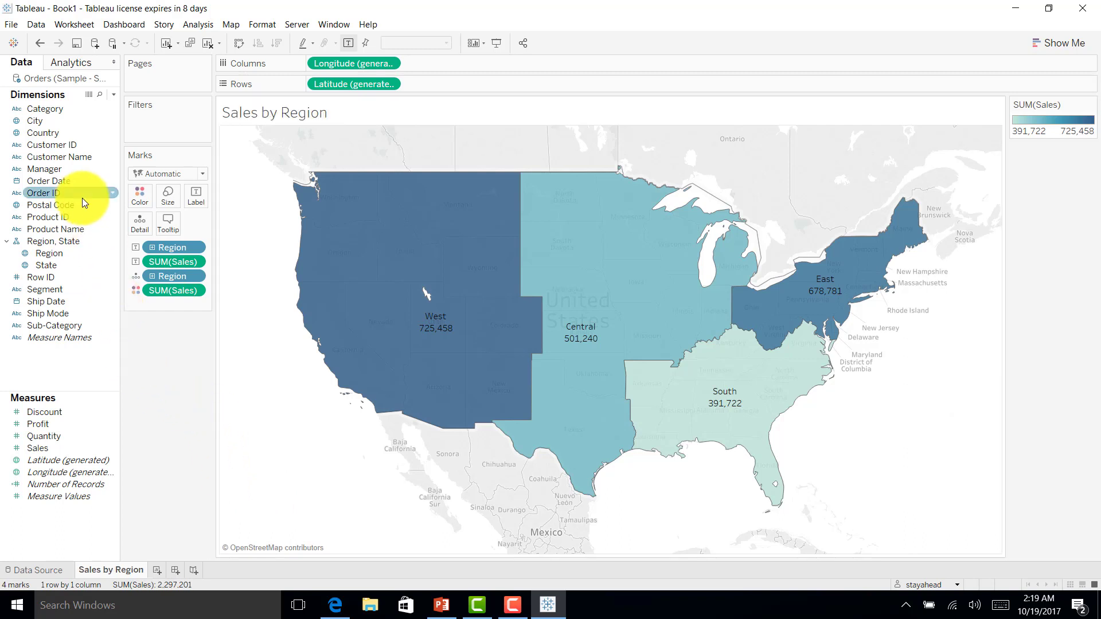
Step: Create the calculated field 'User Filter' from Manager with formula USERNAME() = [Manager]
left_click(50, 173)
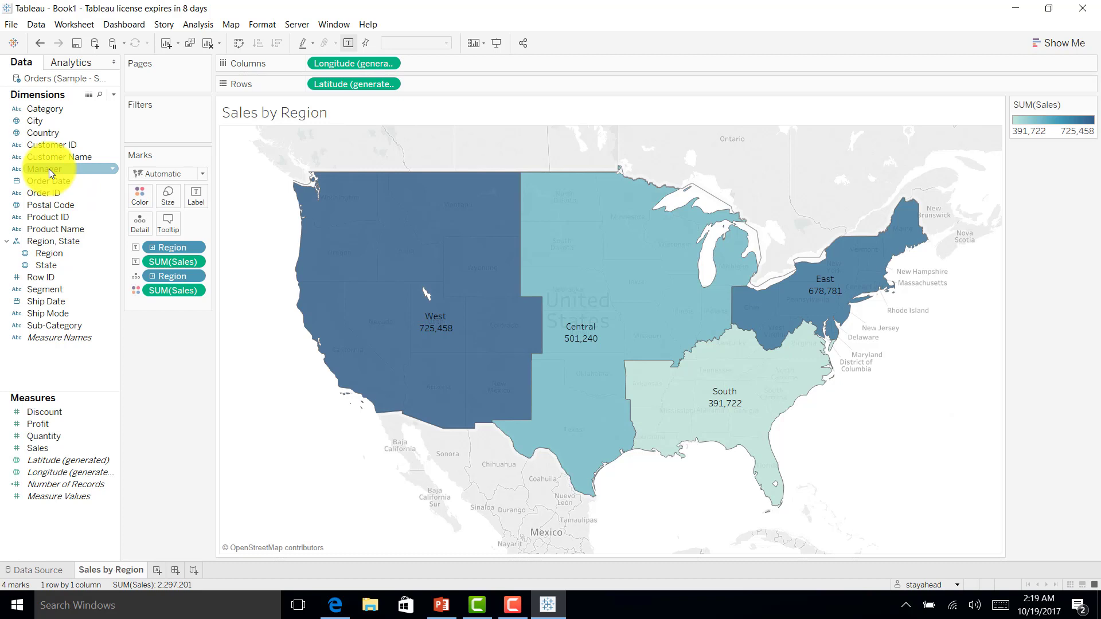
right_click(51, 173)
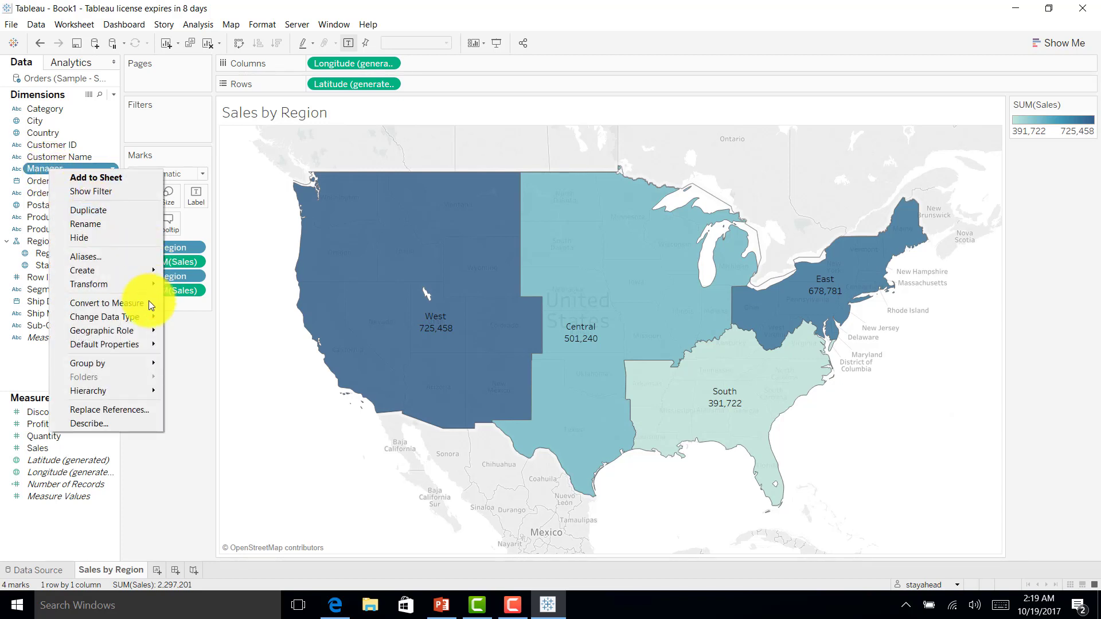
mouse_move(122, 271)
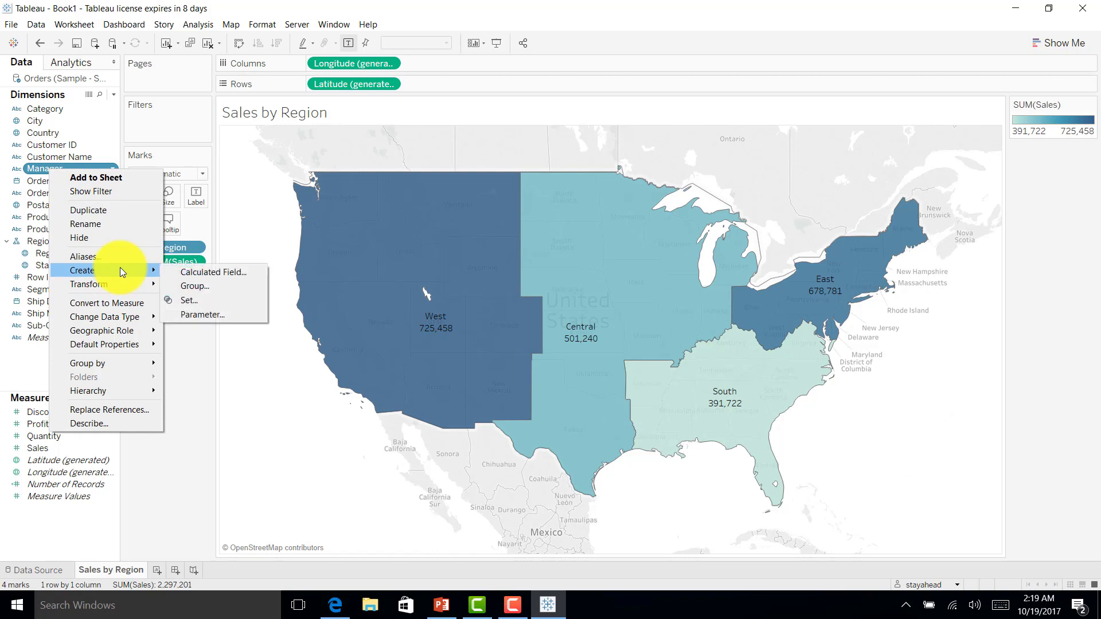
left_click(215, 272)
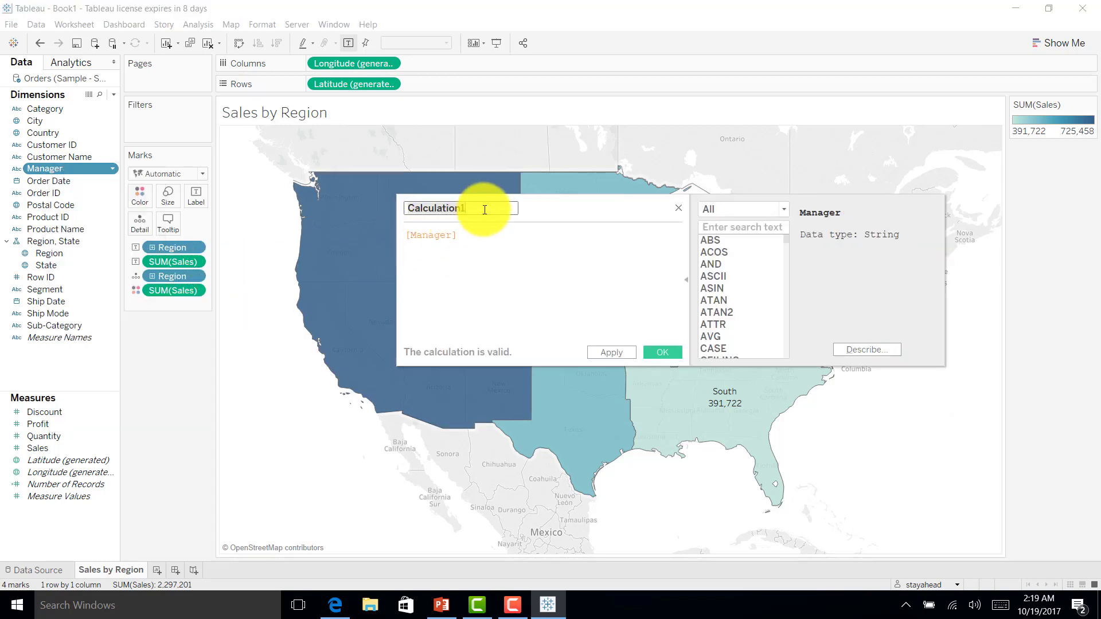
type("User Filter")
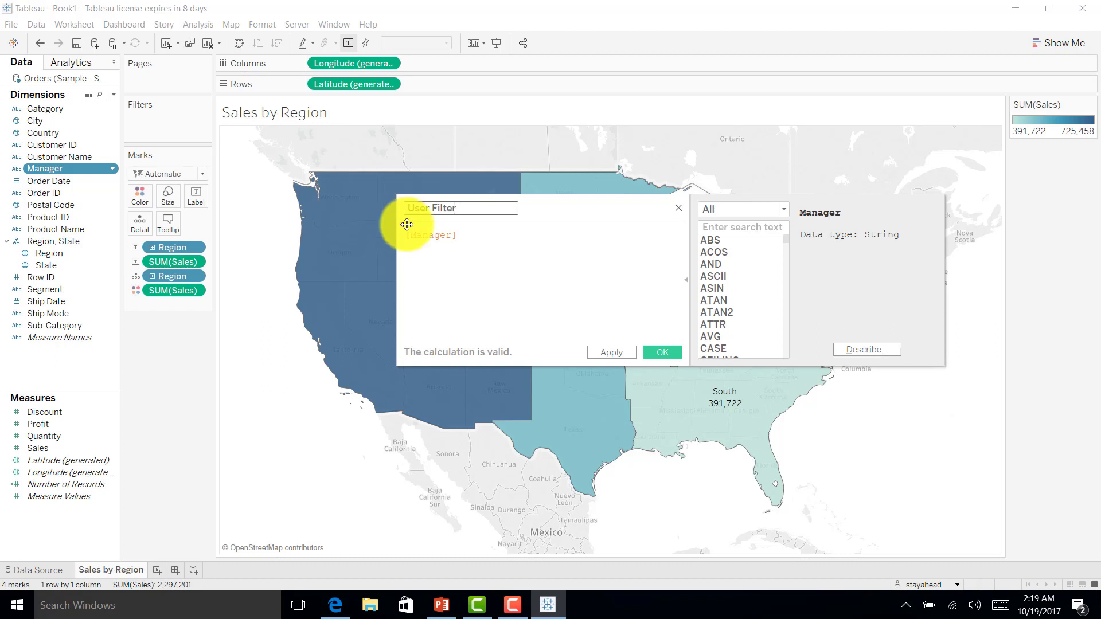
left_click(724, 215)
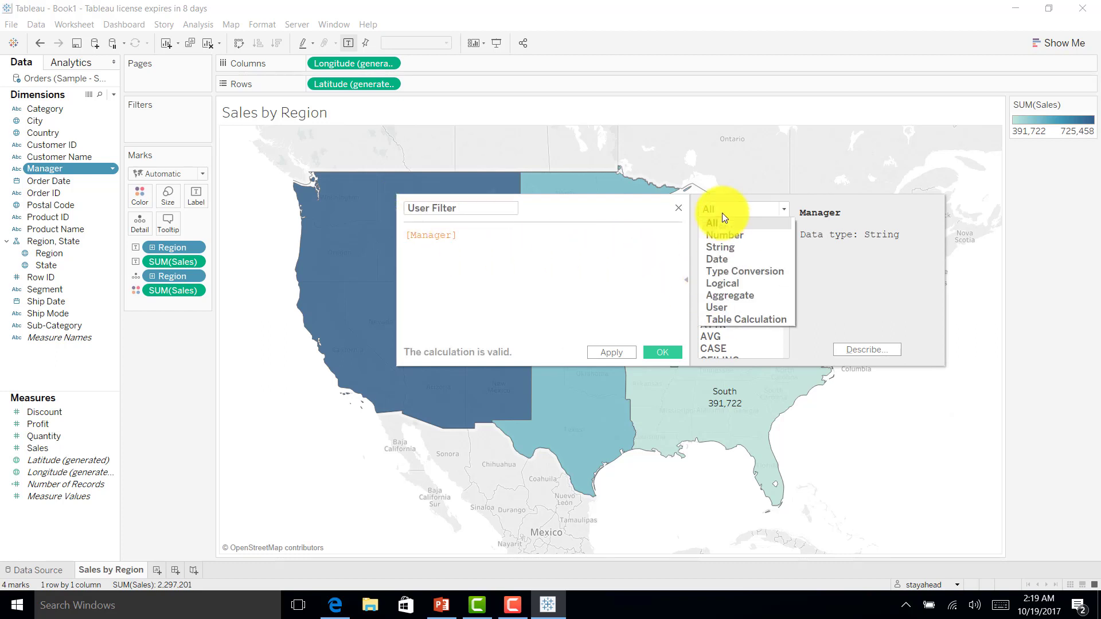
left_click(740, 308)
left_click(730, 302)
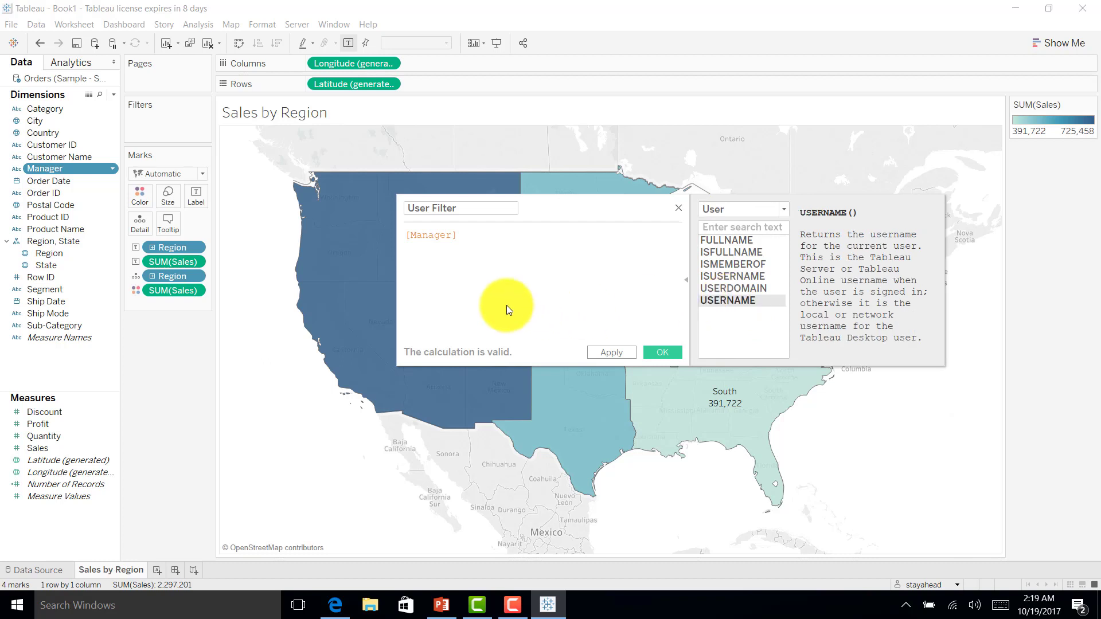
double_click(716, 300)
type("=")
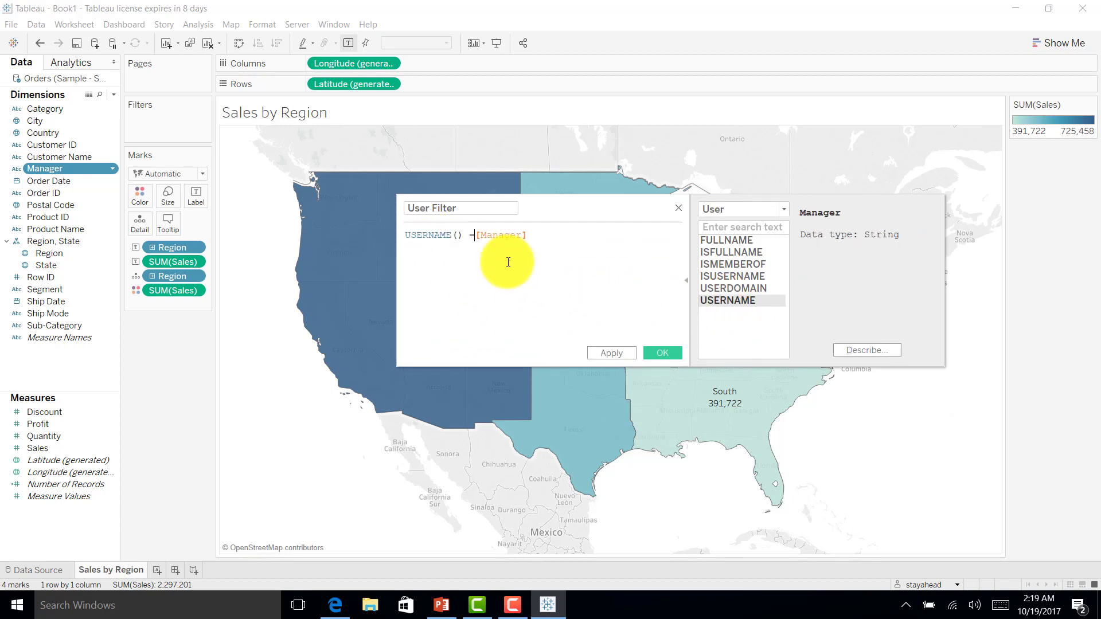
left_click(671, 359)
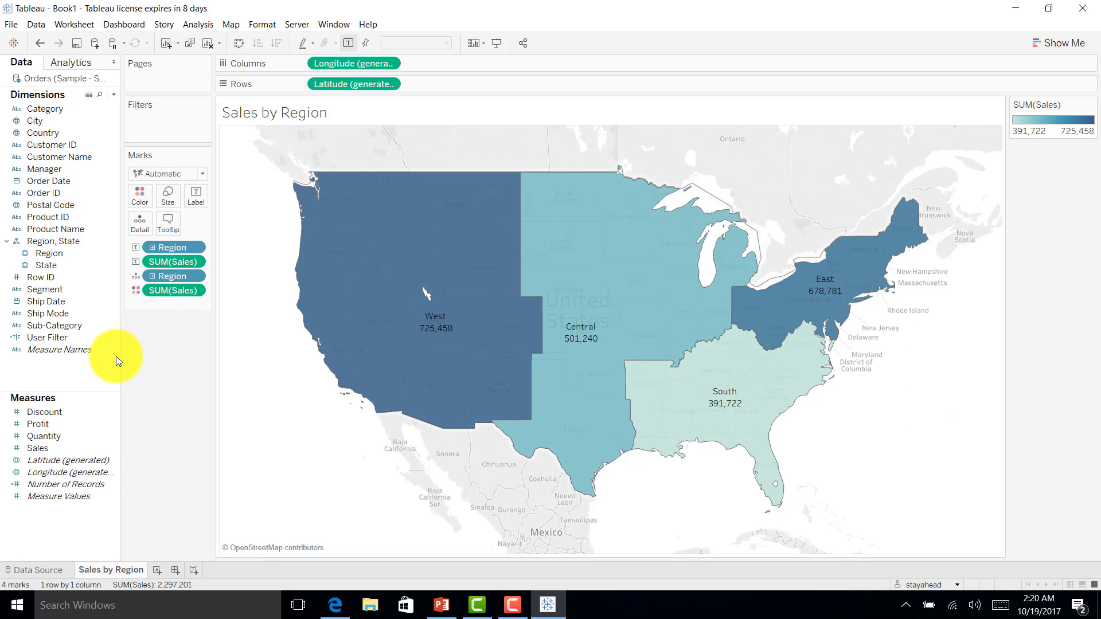
Step: Filter the map on User Filter keeping only True, leaving 0 marks for the signed-in account
left_click(52, 339)
left_click_drag(53, 343, 155, 128)
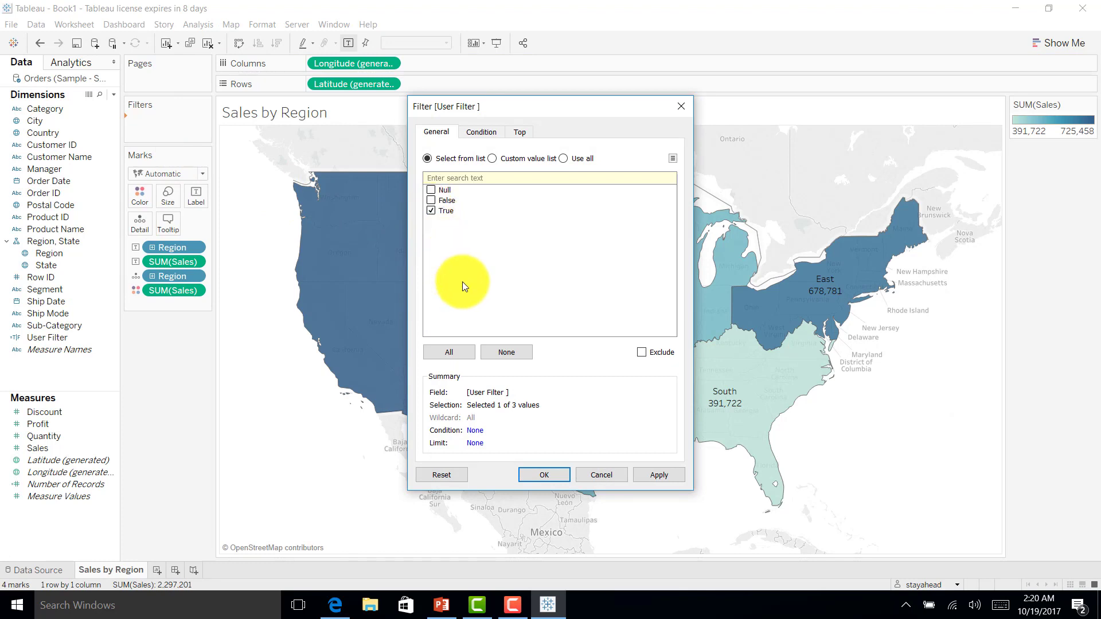
left_click(559, 476)
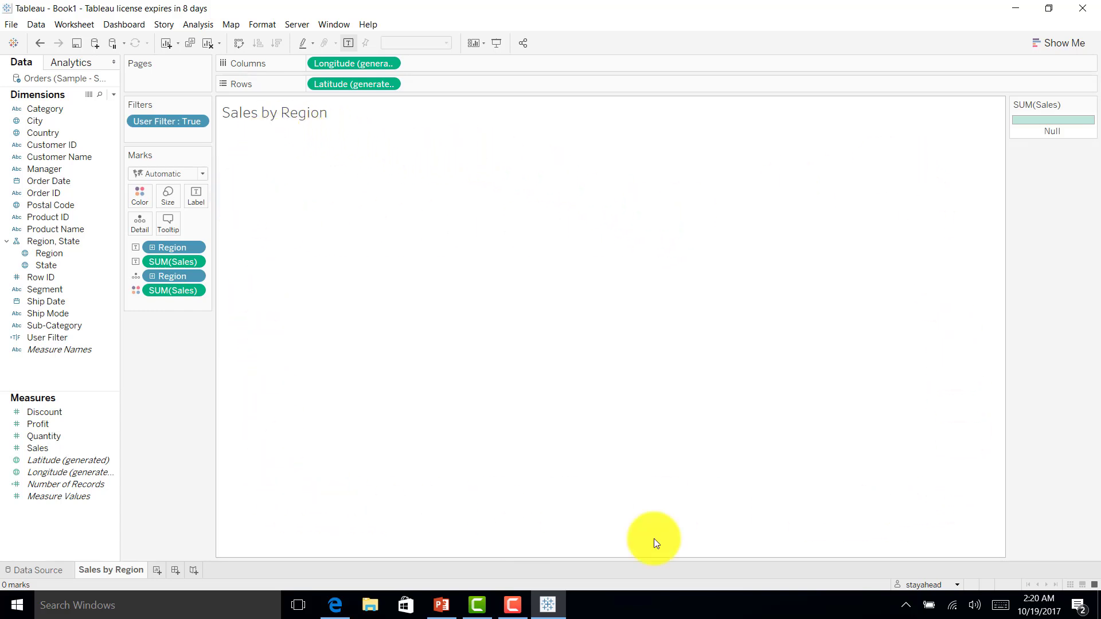
left_click(956, 585)
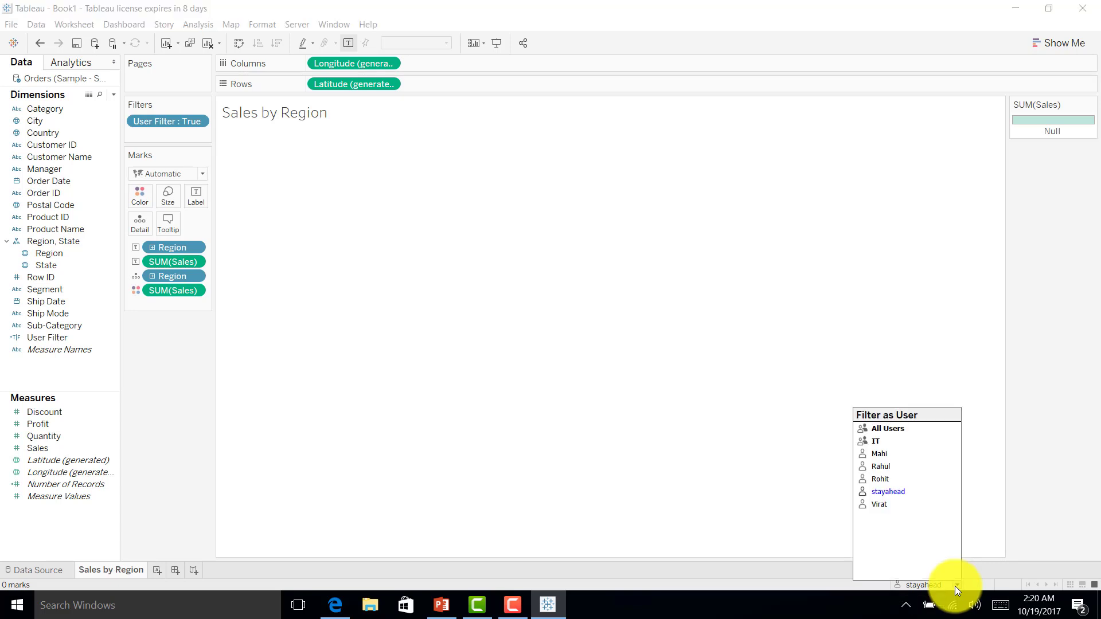
left_click(882, 455)
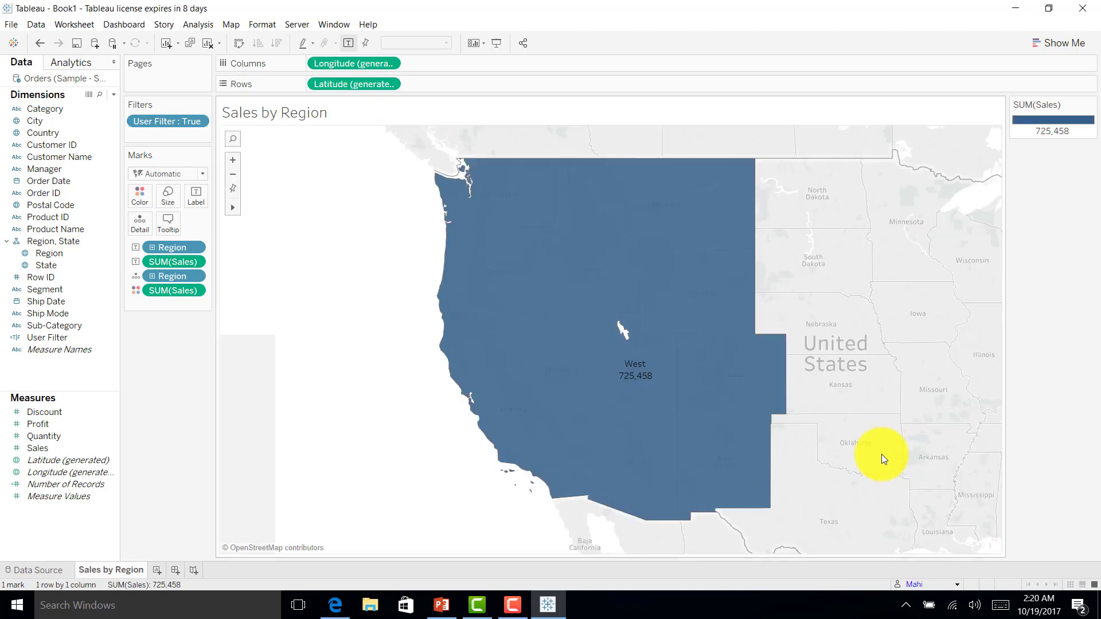
mouse_move(592, 367)
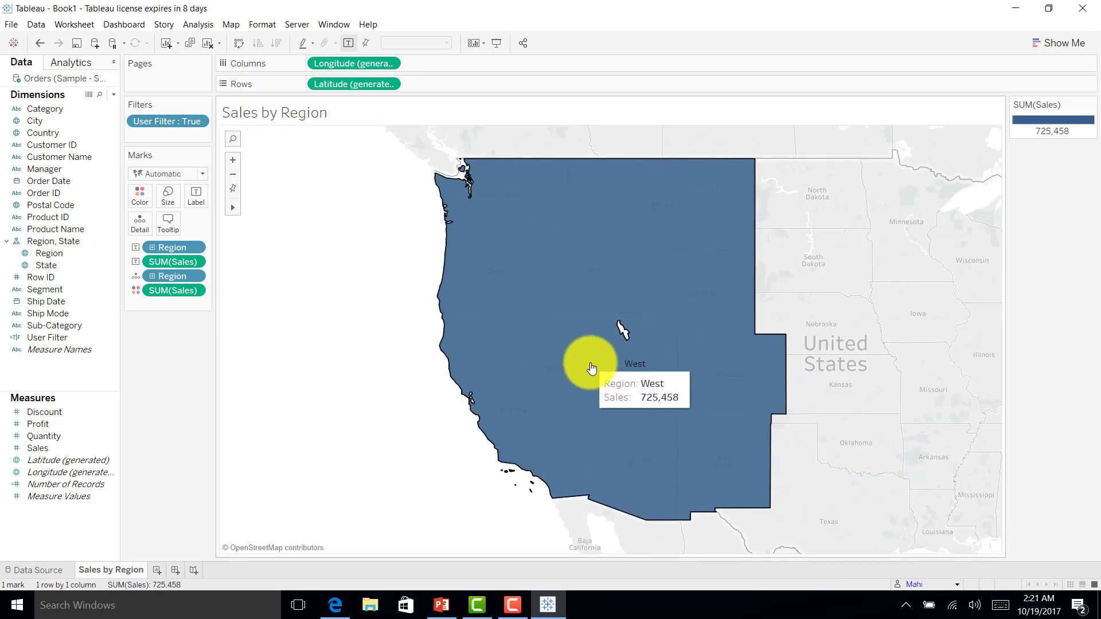
left_click(52, 571)
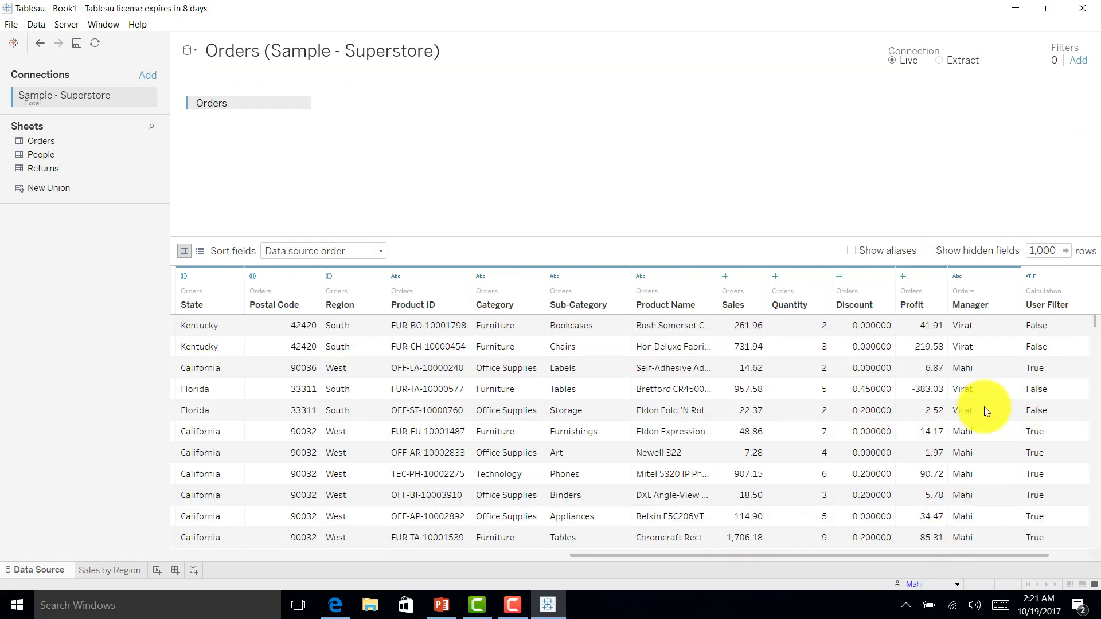
left_click(972, 505)
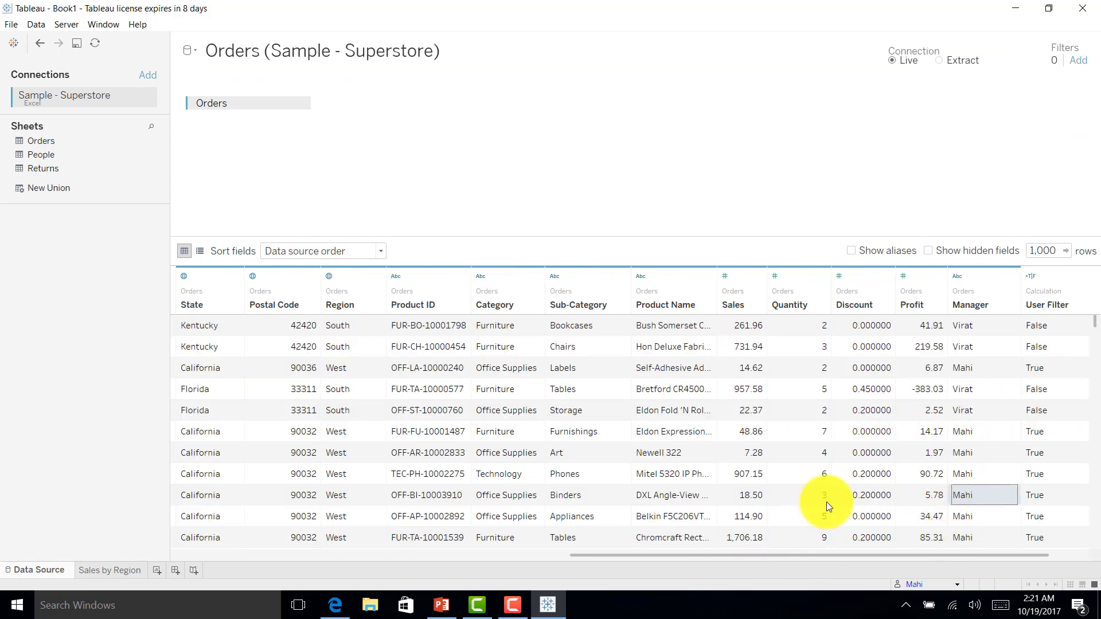
left_click(346, 501)
left_click(95, 573)
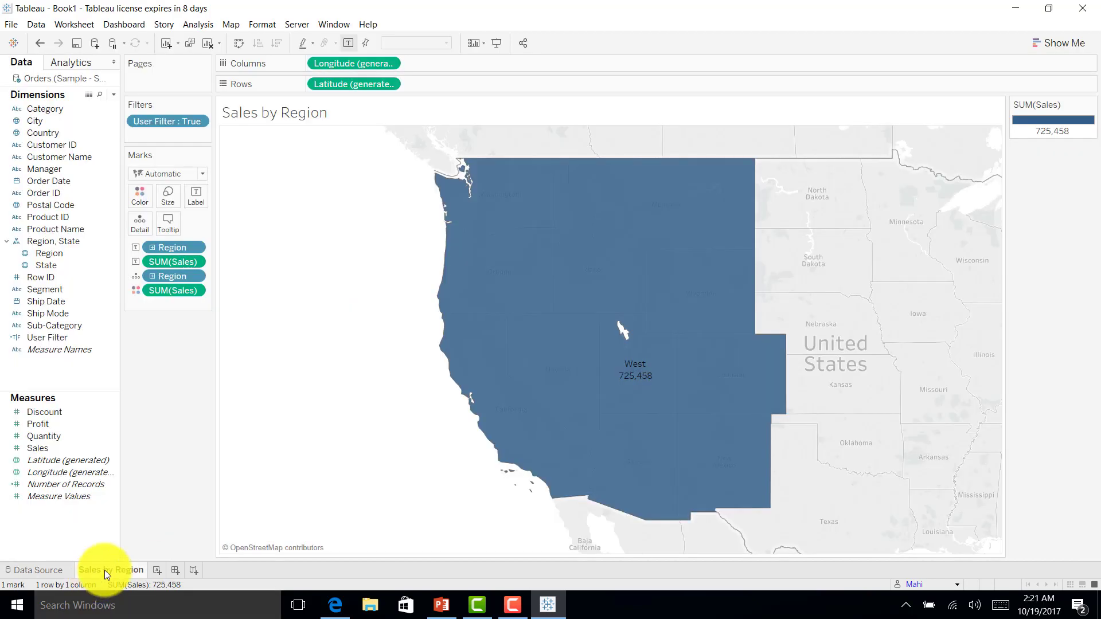
left_click(954, 582)
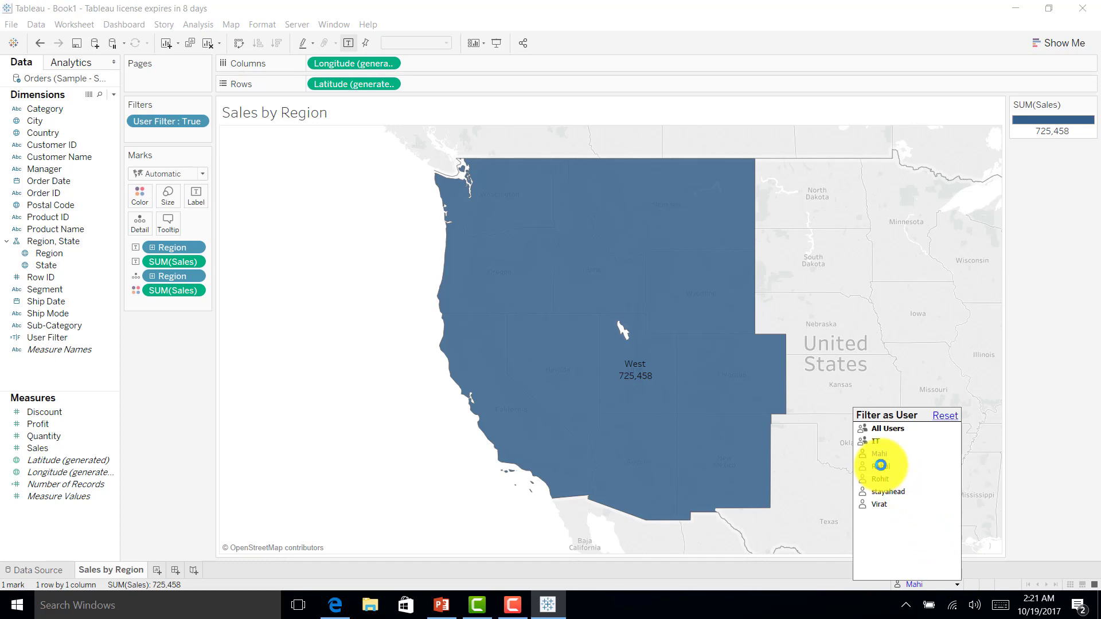
left_click(881, 466)
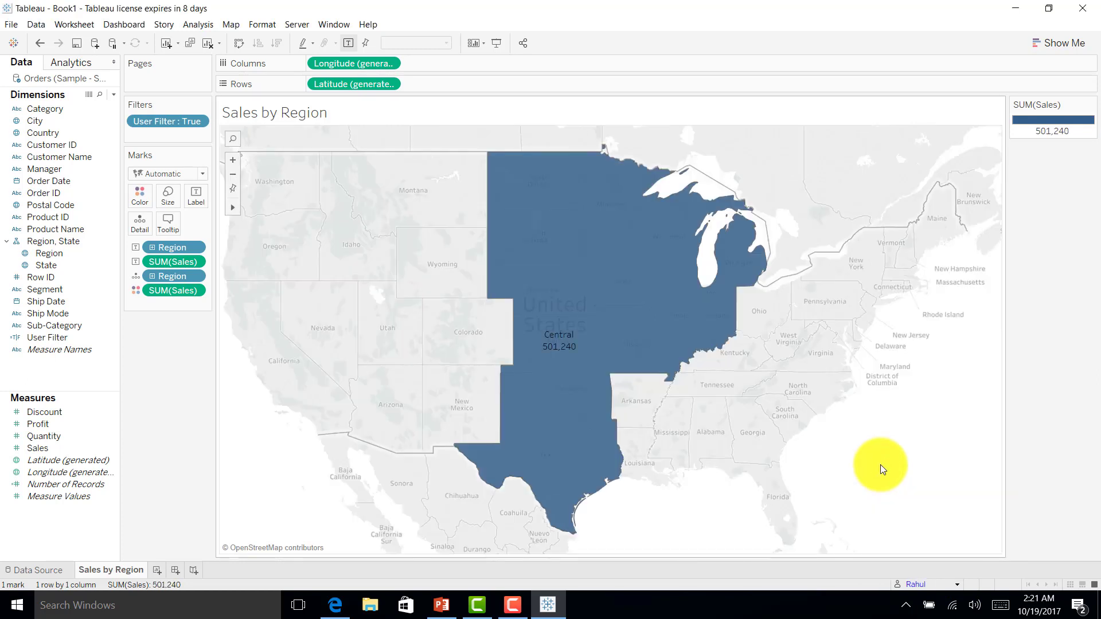
mouse_move(591, 299)
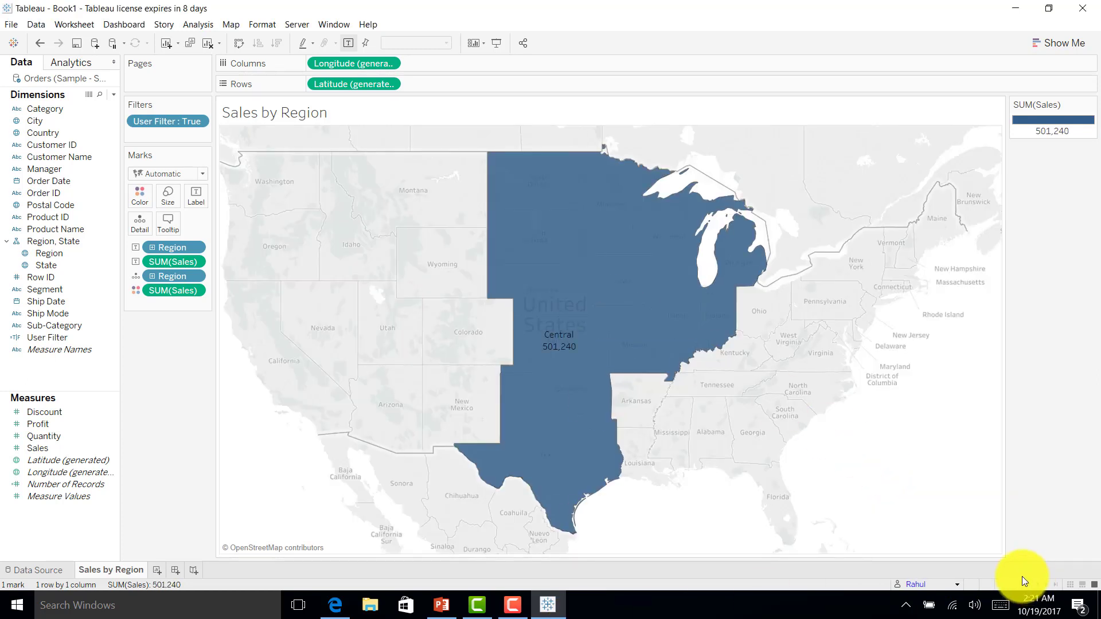
left_click(38, 570)
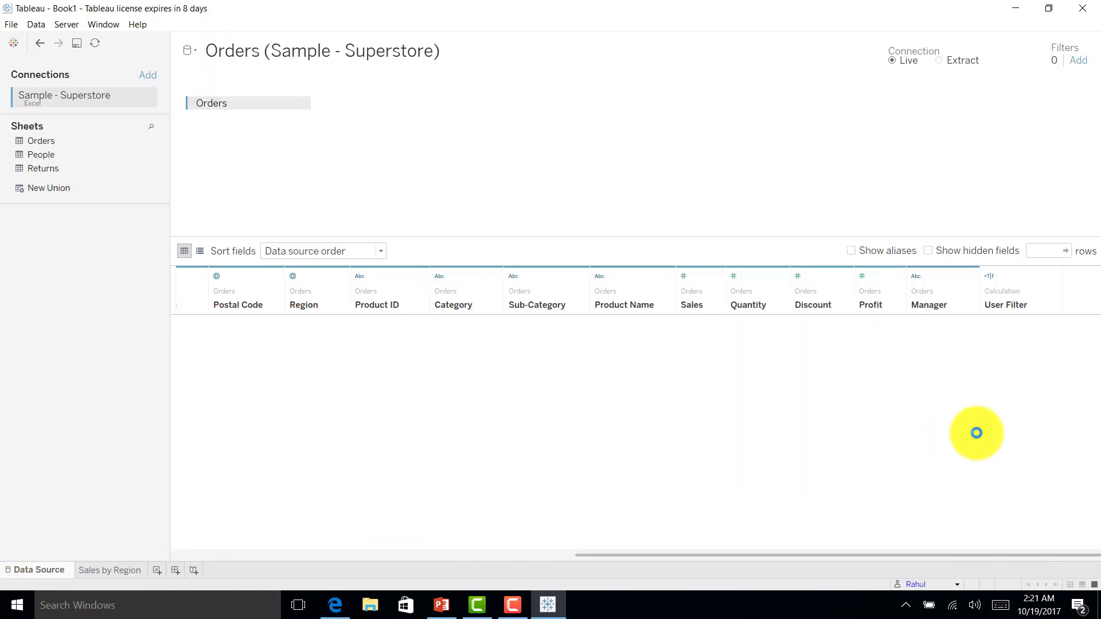
scroll(976, 432, "down", 3)
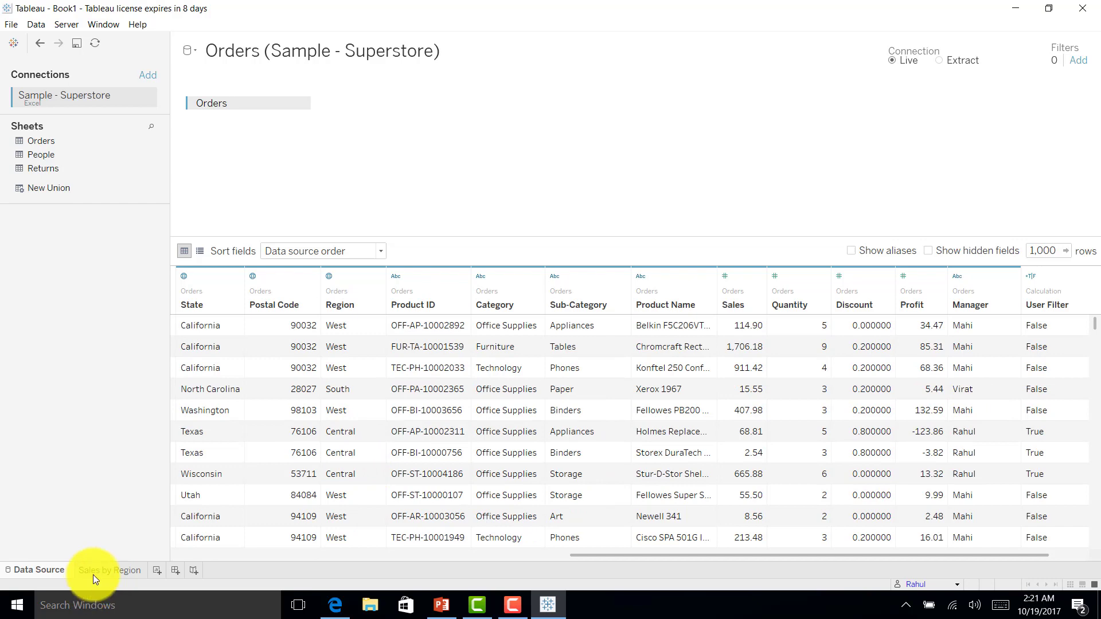
scroll(970, 350, "up", 3)
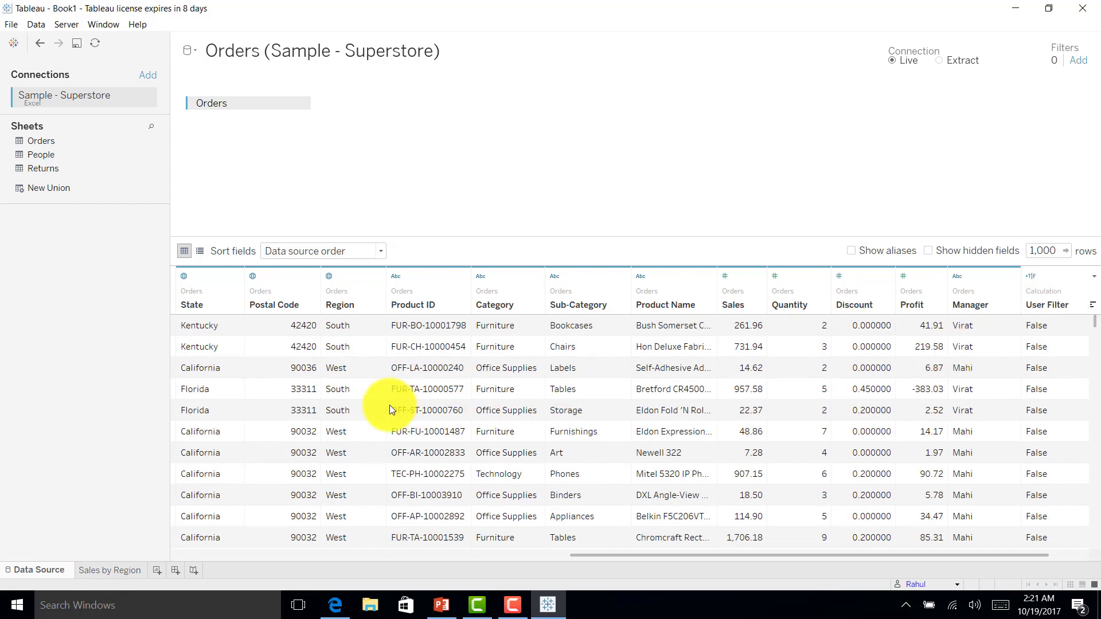
scroll(859, 486, "down", 4)
scroll(974, 485, "down", 3)
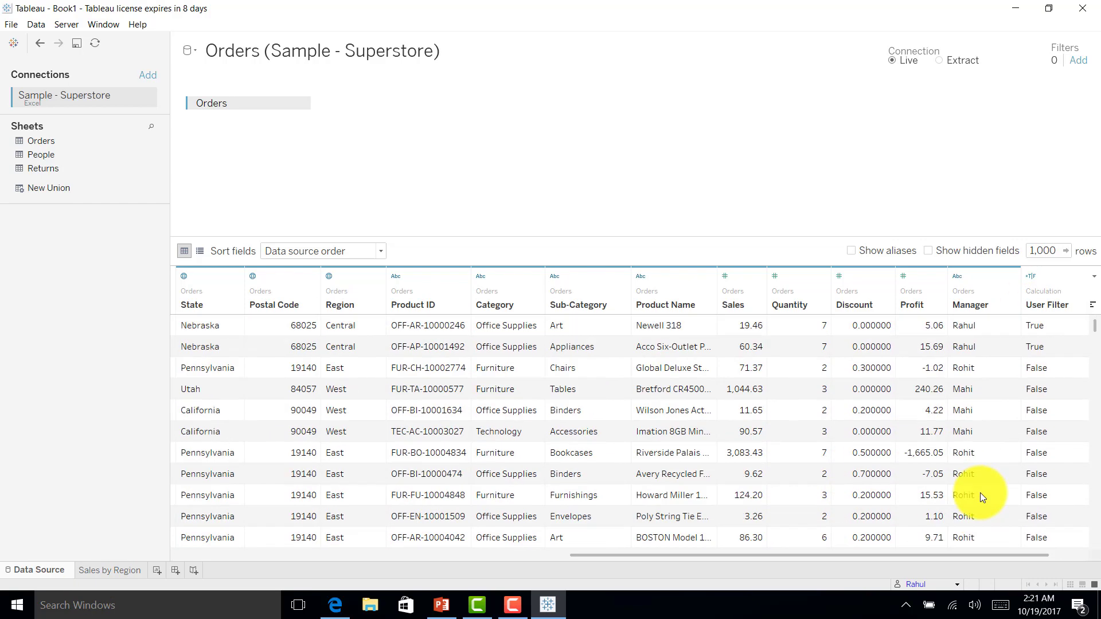
left_click(105, 572)
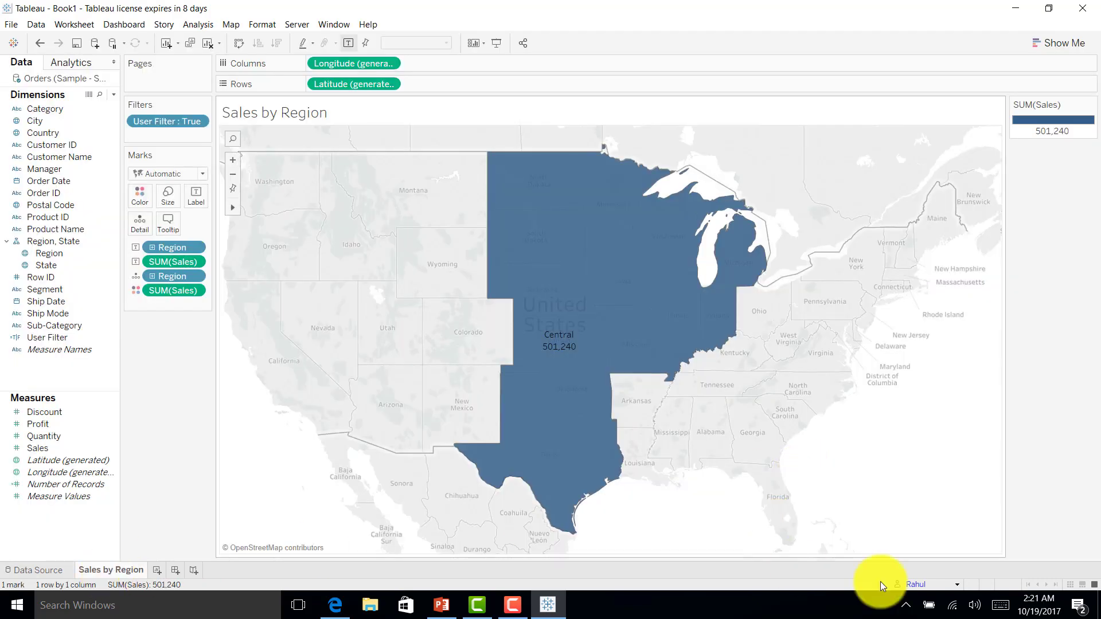
left_click(959, 584)
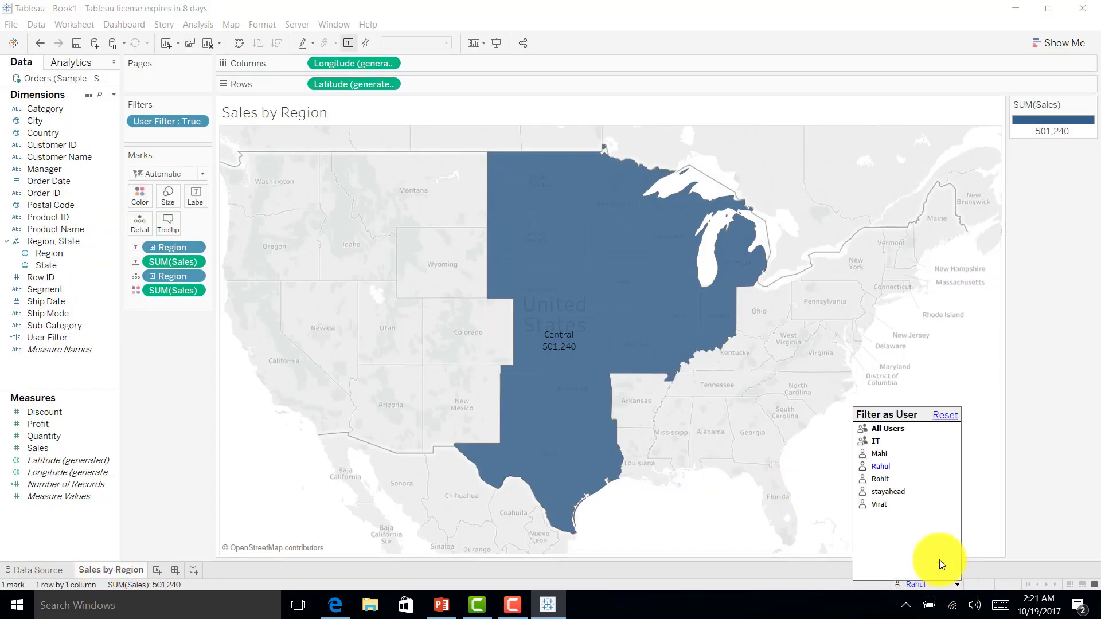
left_click(880, 504)
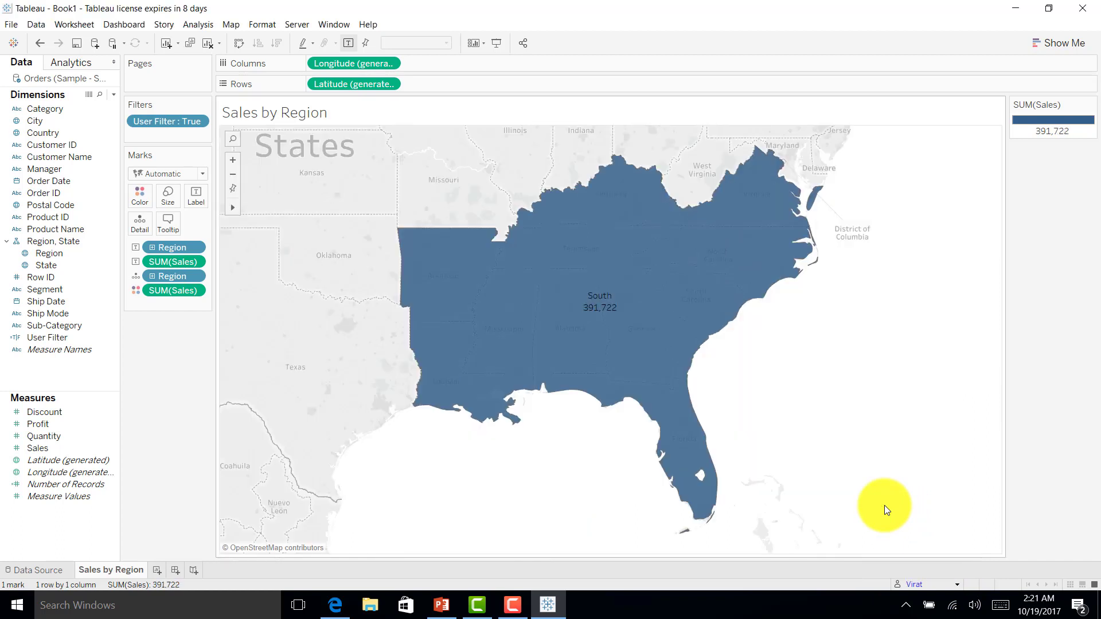
left_click(958, 585)
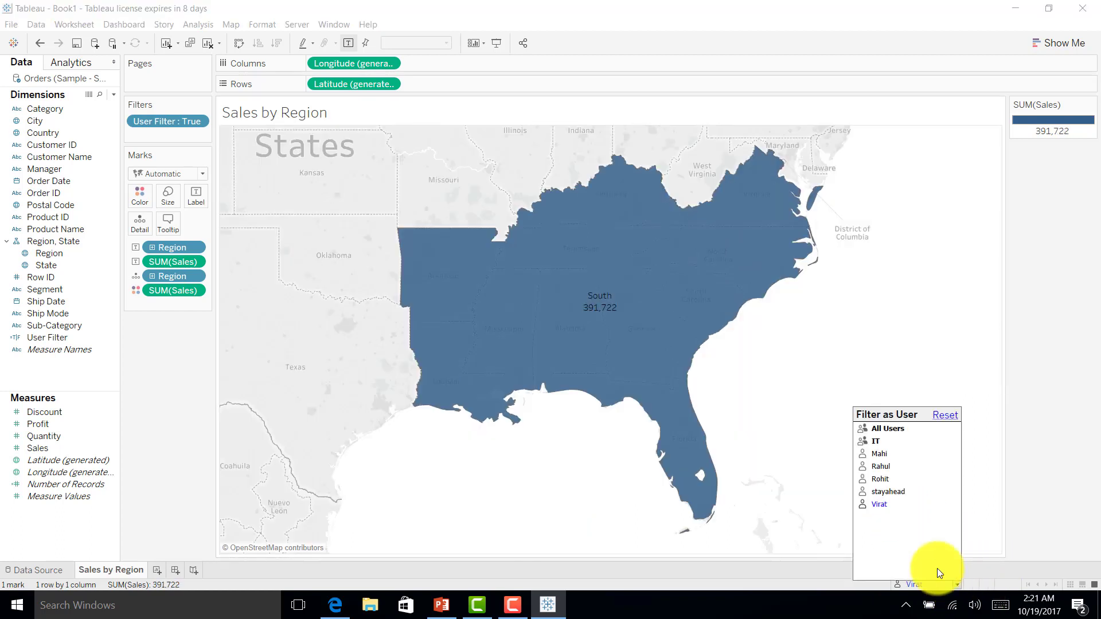
left_click(877, 481)
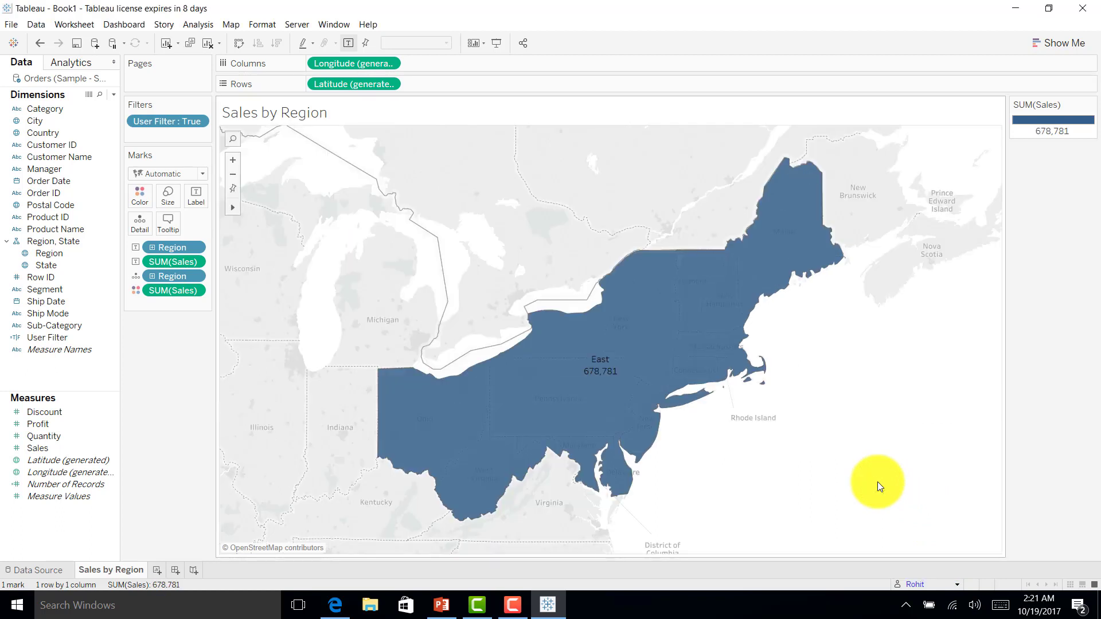
mouse_move(673, 344)
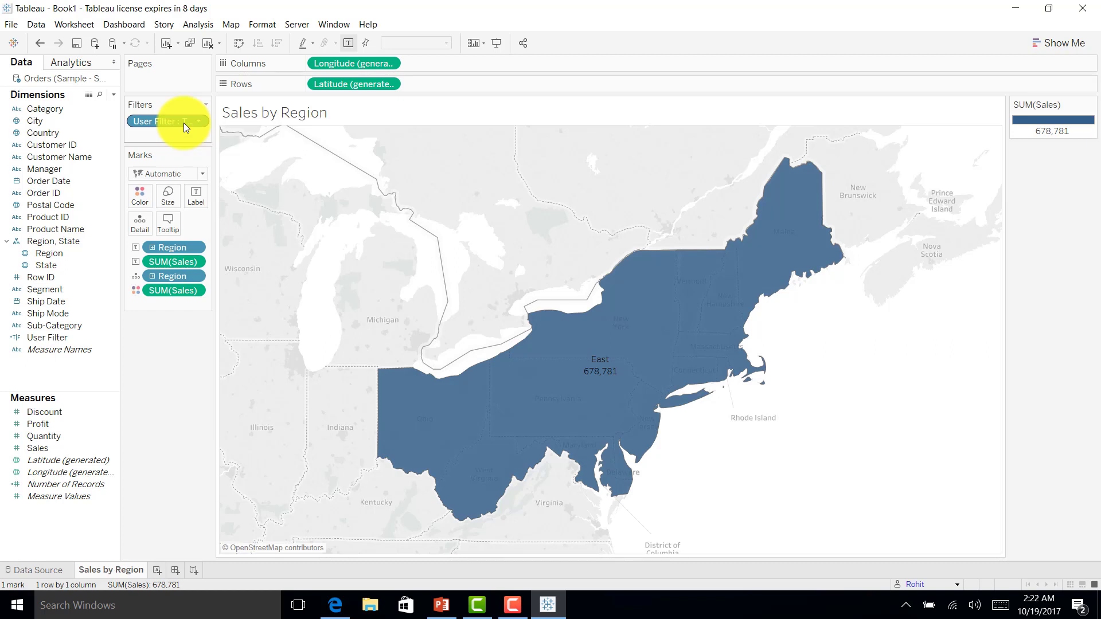
left_click(956, 585)
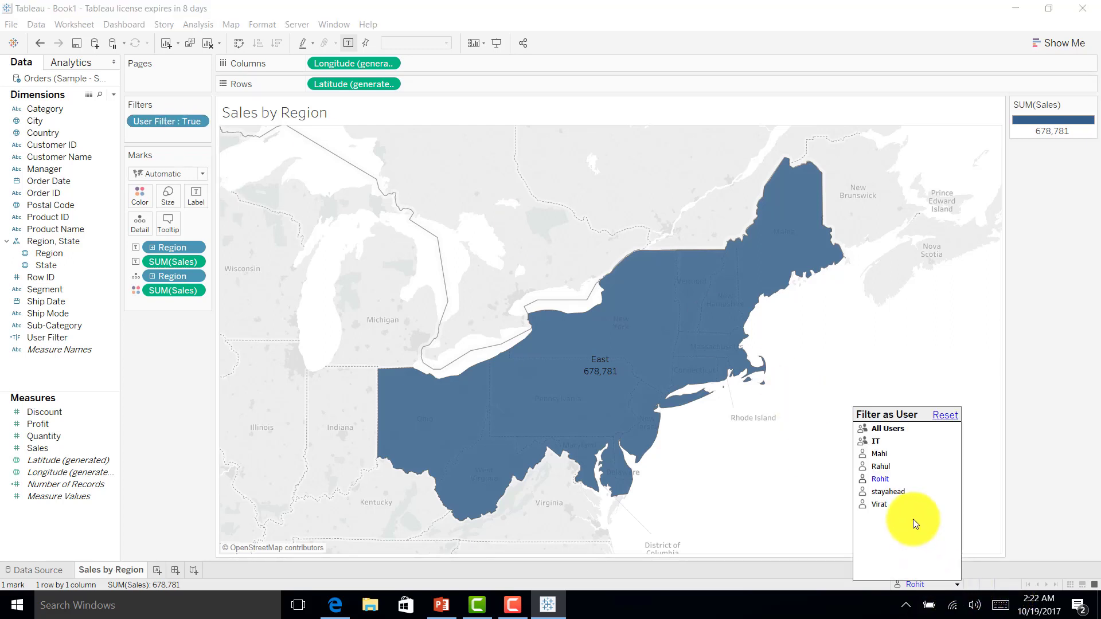
left_click(900, 488)
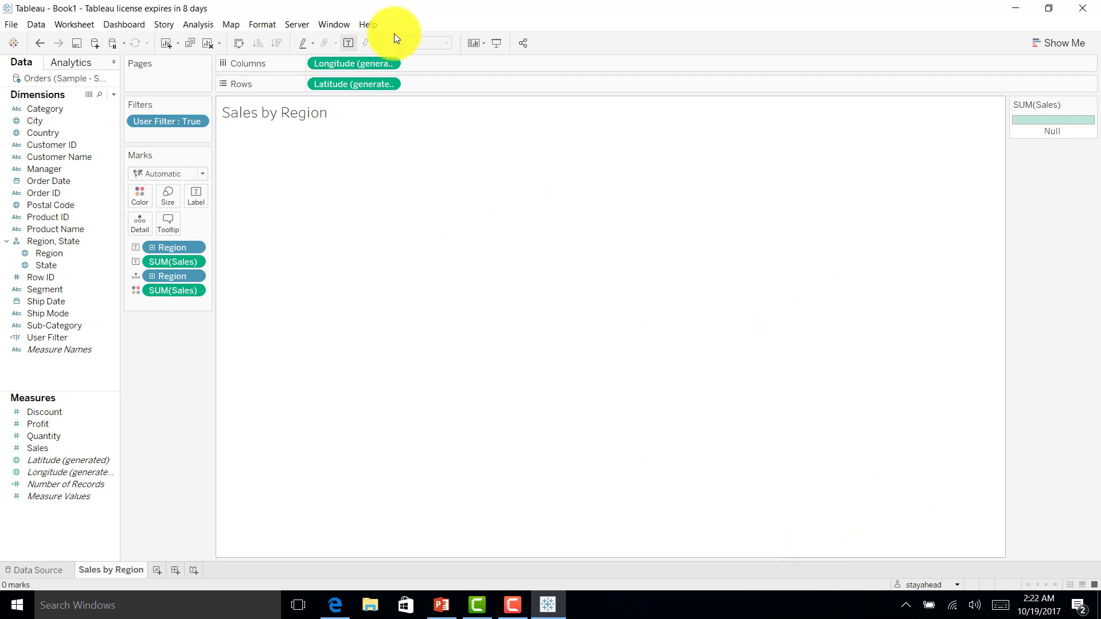
Step: Start publishing the workbook to Tableau Server under the name 'Tableau Security - Calc Field'
left_click(299, 23)
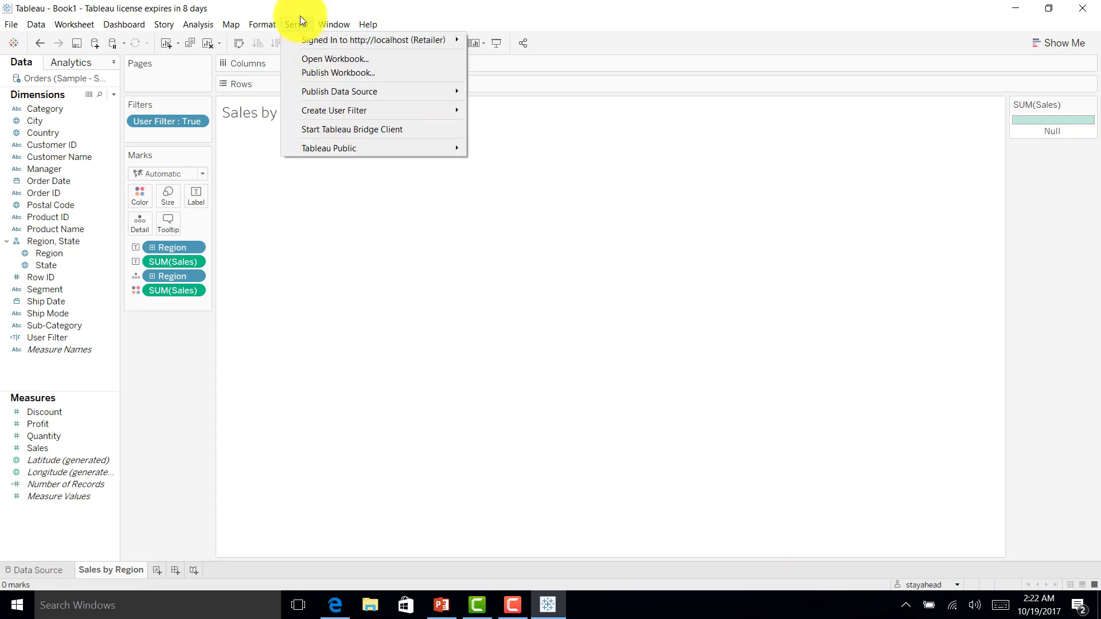
left_click(299, 71)
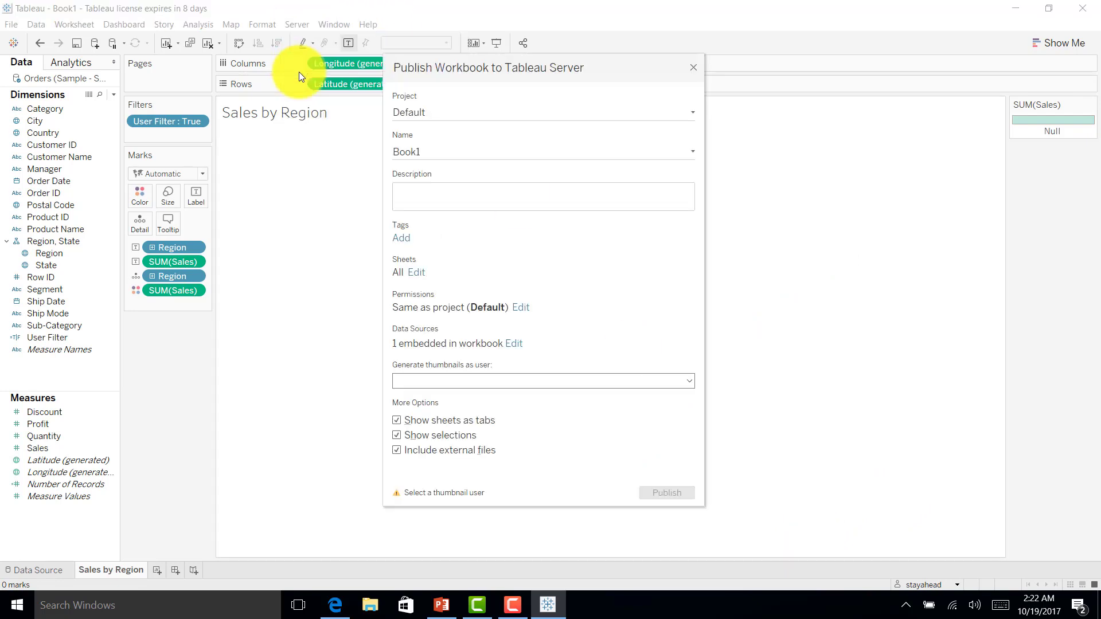
double_click(432, 151)
type("T")
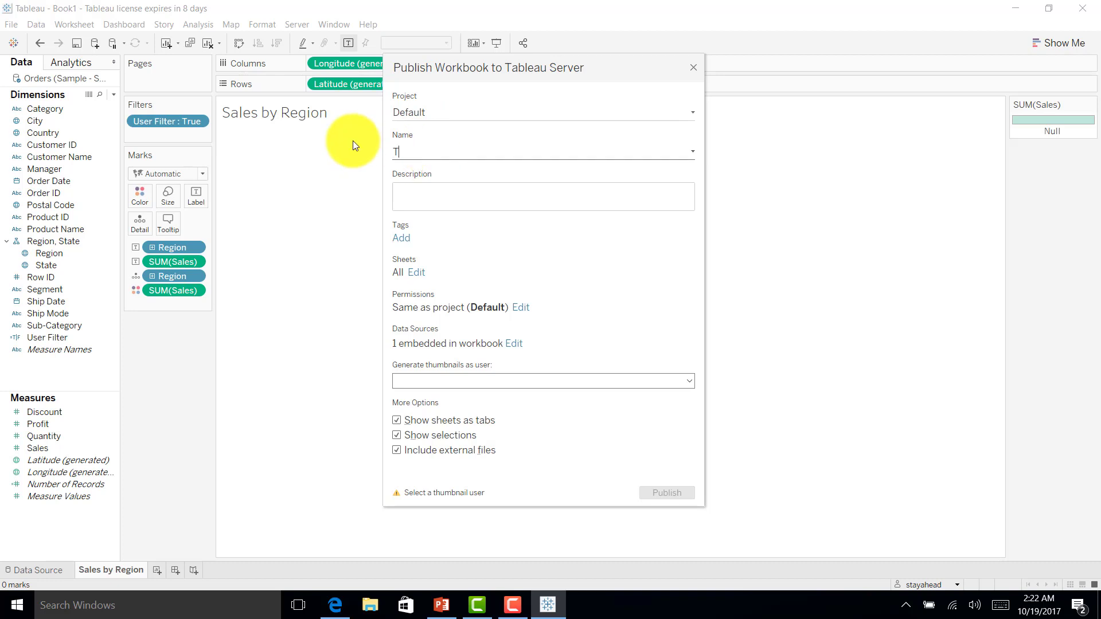
type("ableau Security - Calc Field")
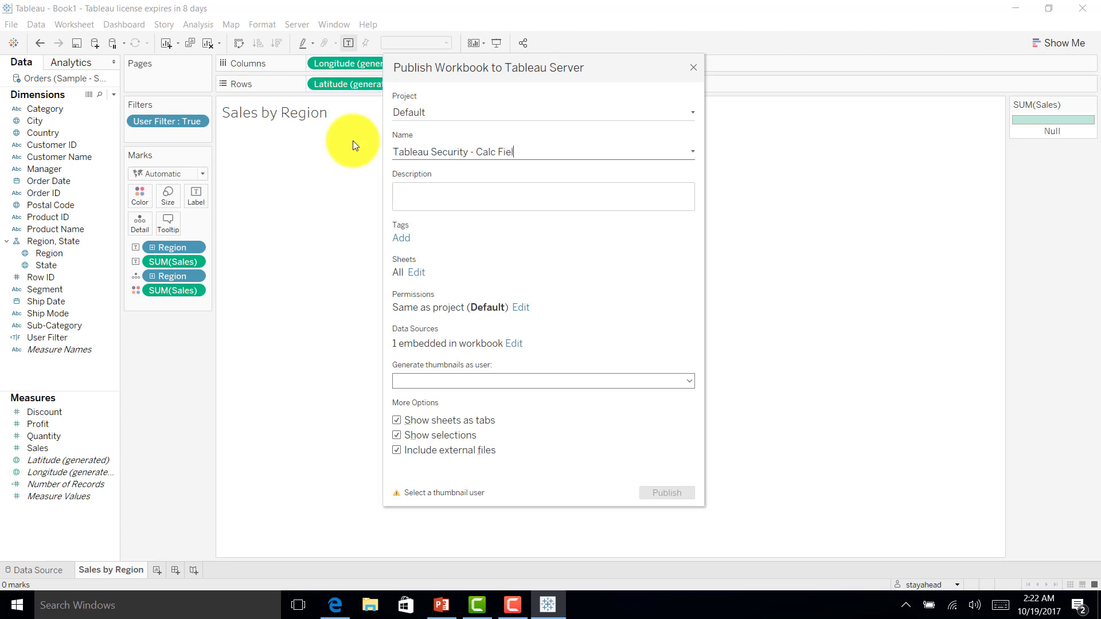
Step: Add a workbook description, generate thumbnails as All Users, and publish to the Default project
left_click(430, 187)
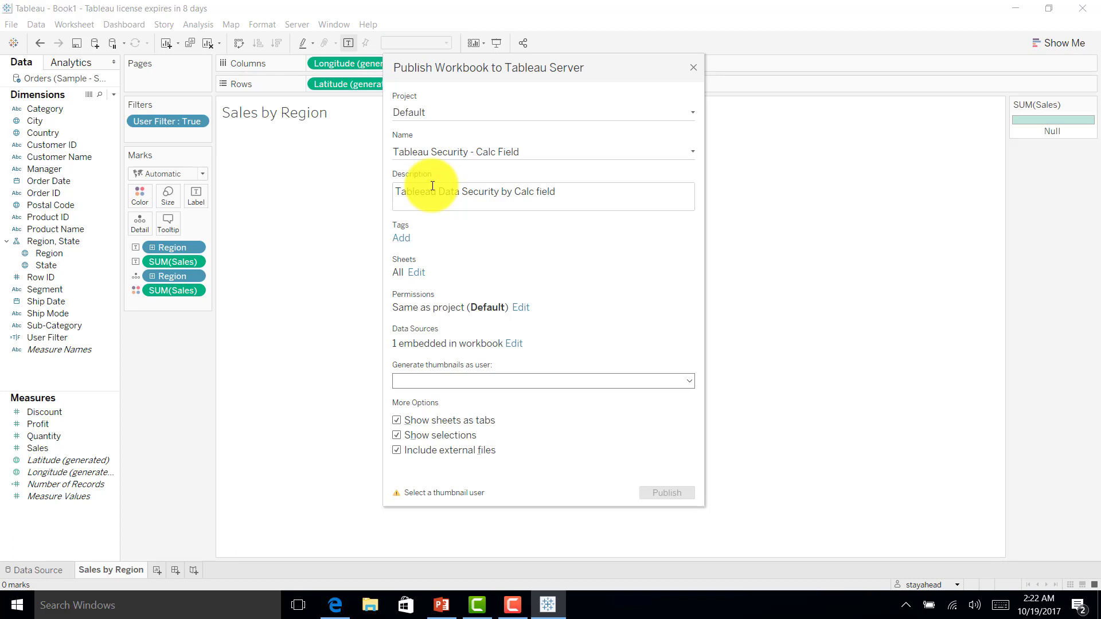
left_click(552, 376)
left_click(414, 397)
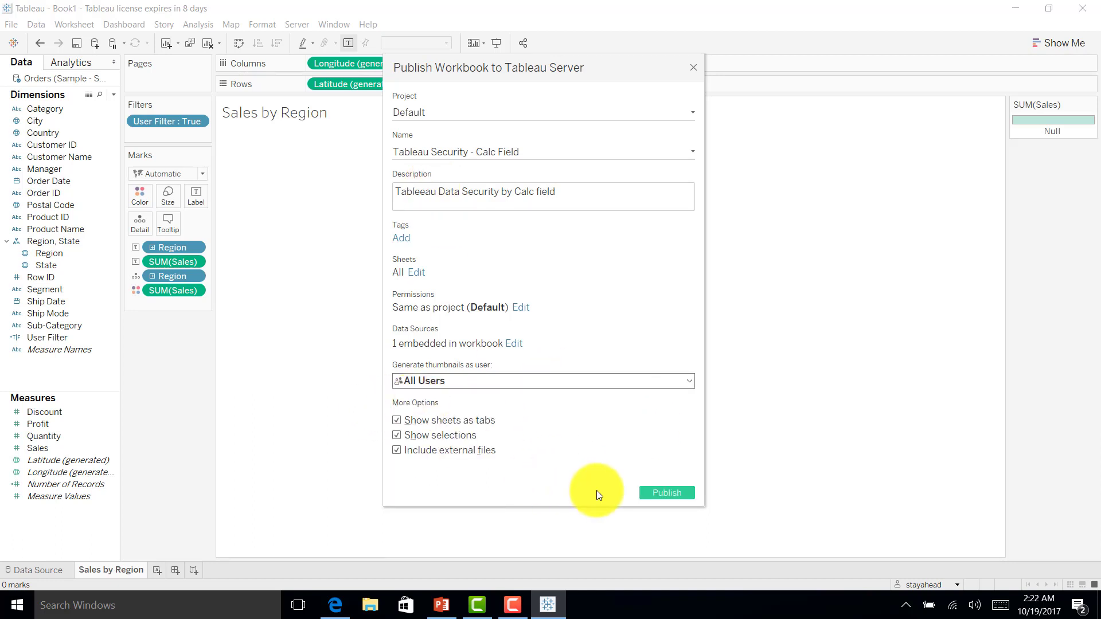
left_click(654, 497)
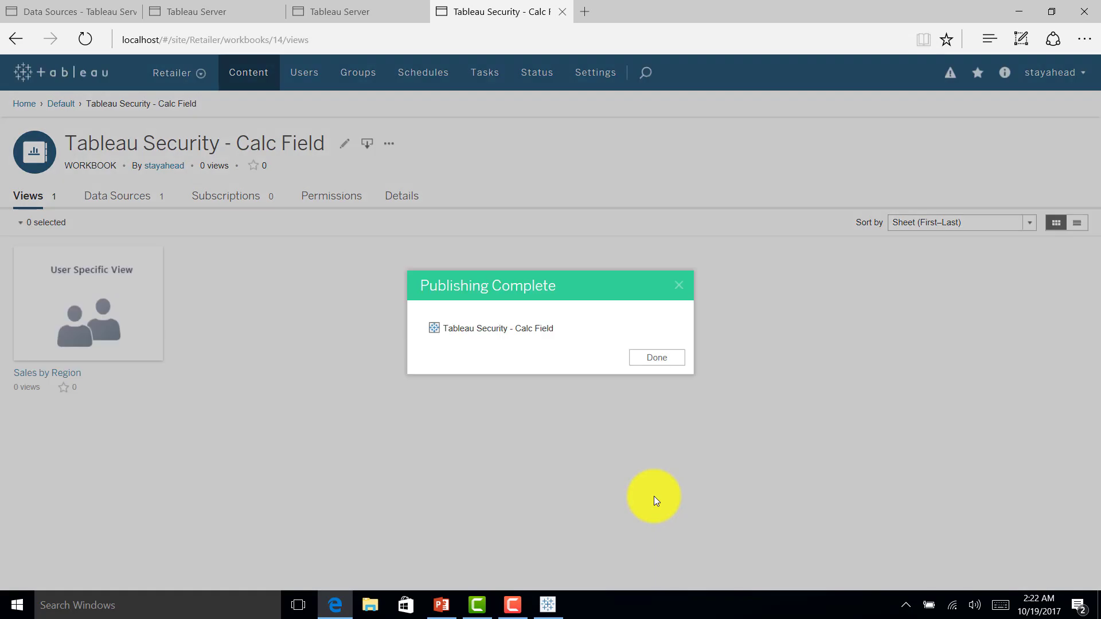
Step: Close the Publishing Complete dialog and view Sales by Region, which shows an empty map with a Null legend
left_click(654, 359)
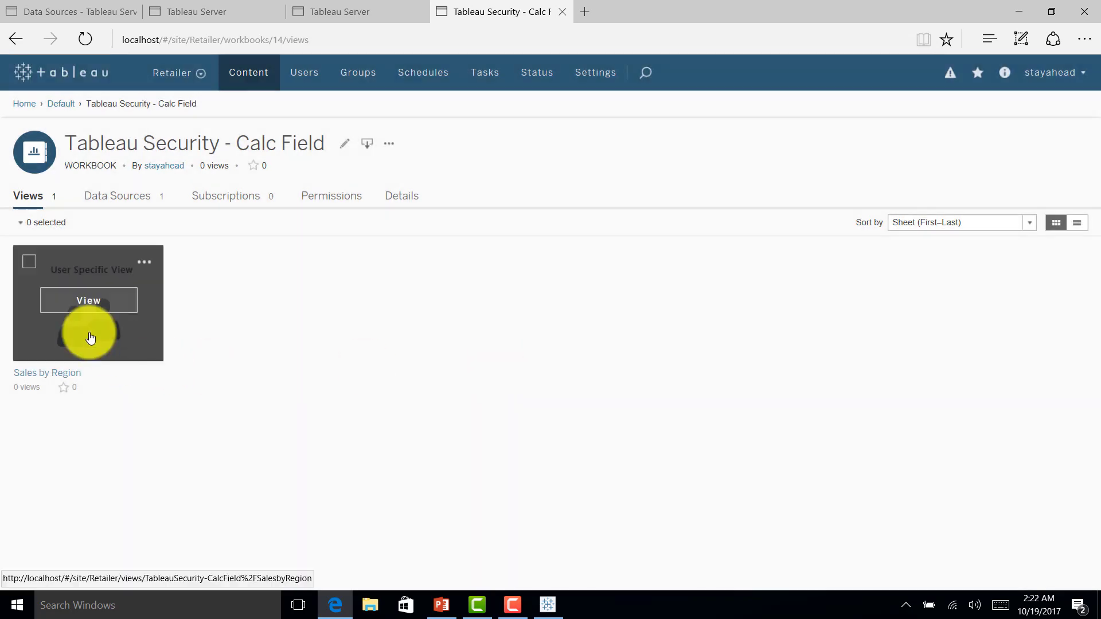
left_click(97, 311)
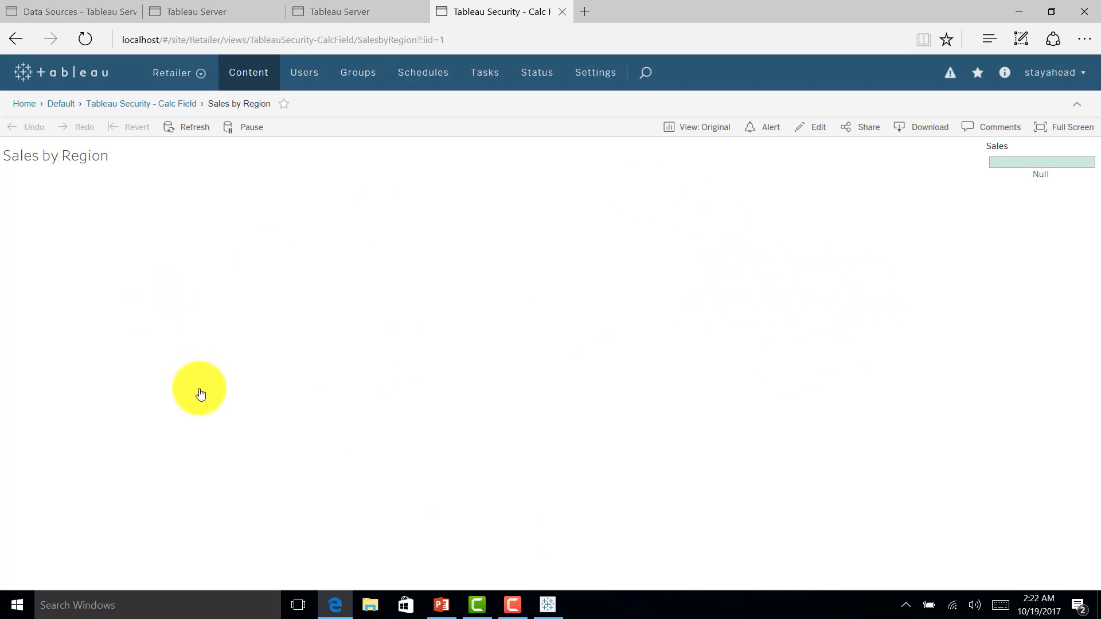
Step: Sign out of the publishing account and sign in with the Central region user's credentials
left_click(1056, 73)
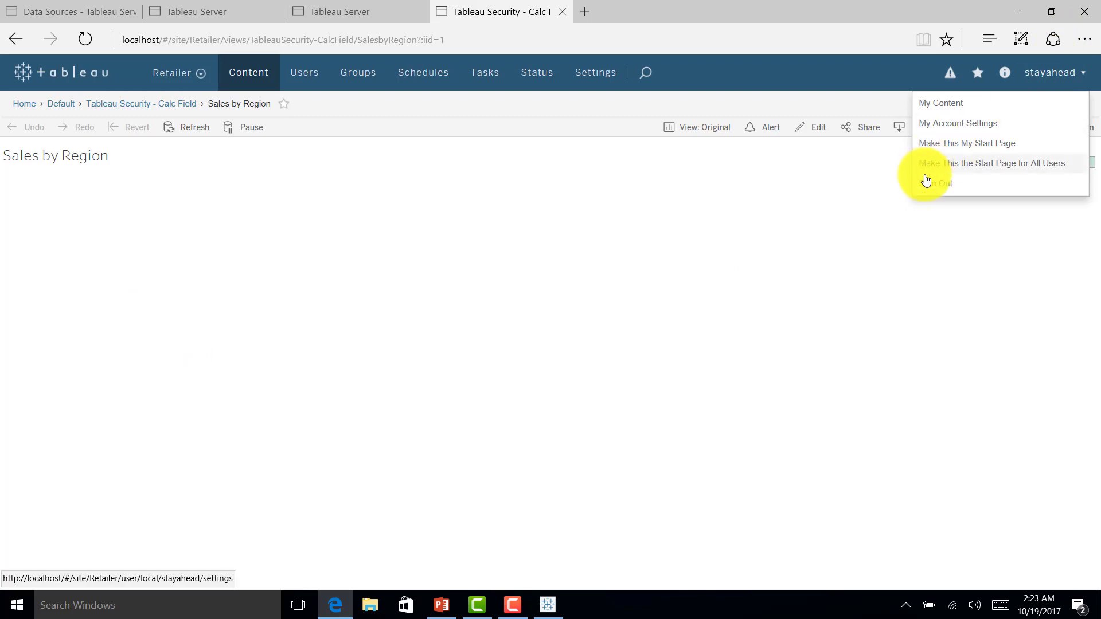
left_click(929, 188)
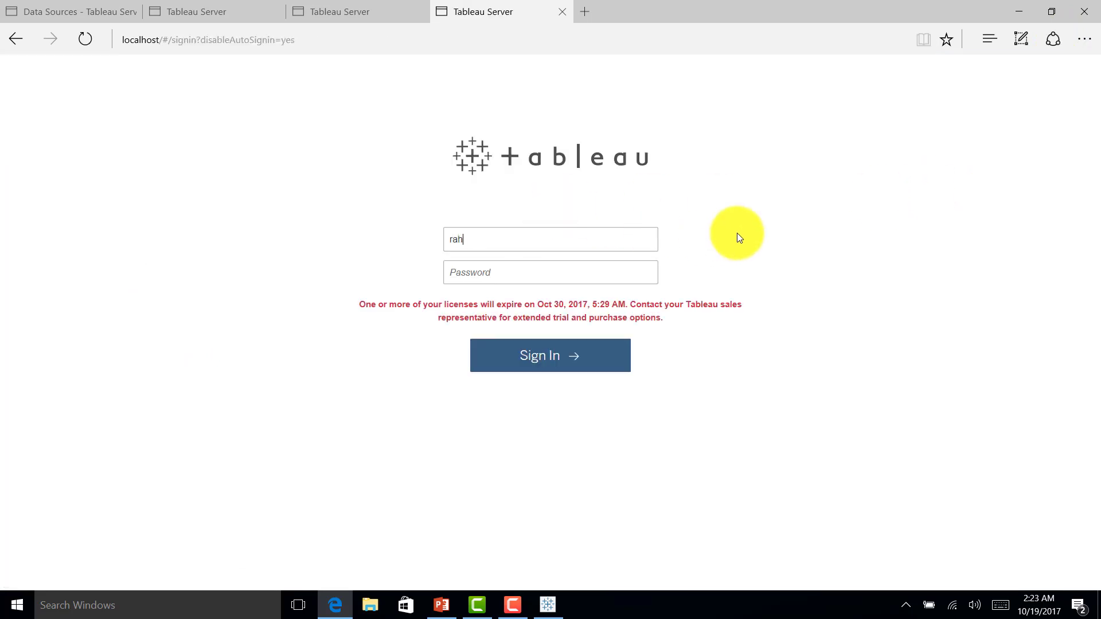
type("ul")
key("Tab")
type("passwd")
key("Return")
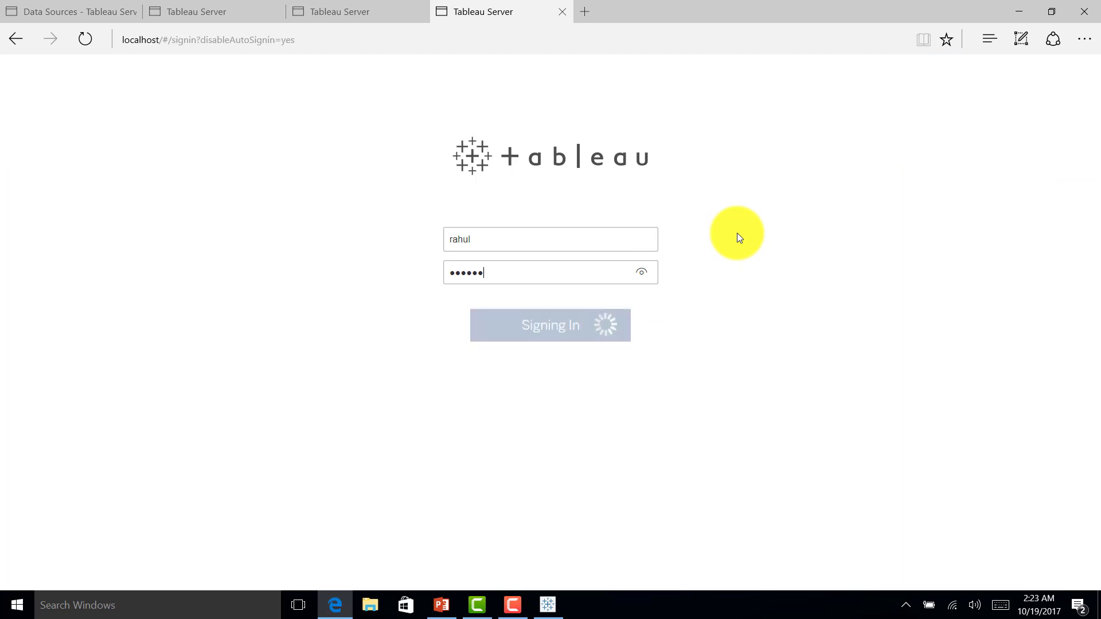
Step: Open Default > Tableau Security - Calc Field > Sales by Region, showing only Central at 501,240
left_click(265, 281)
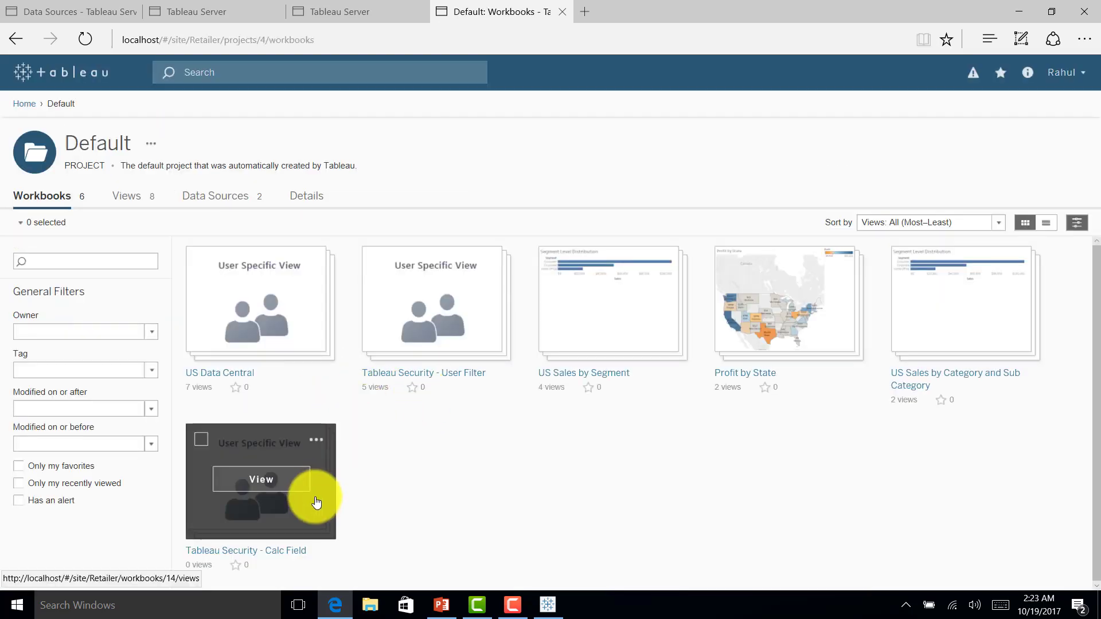
left_click(267, 492)
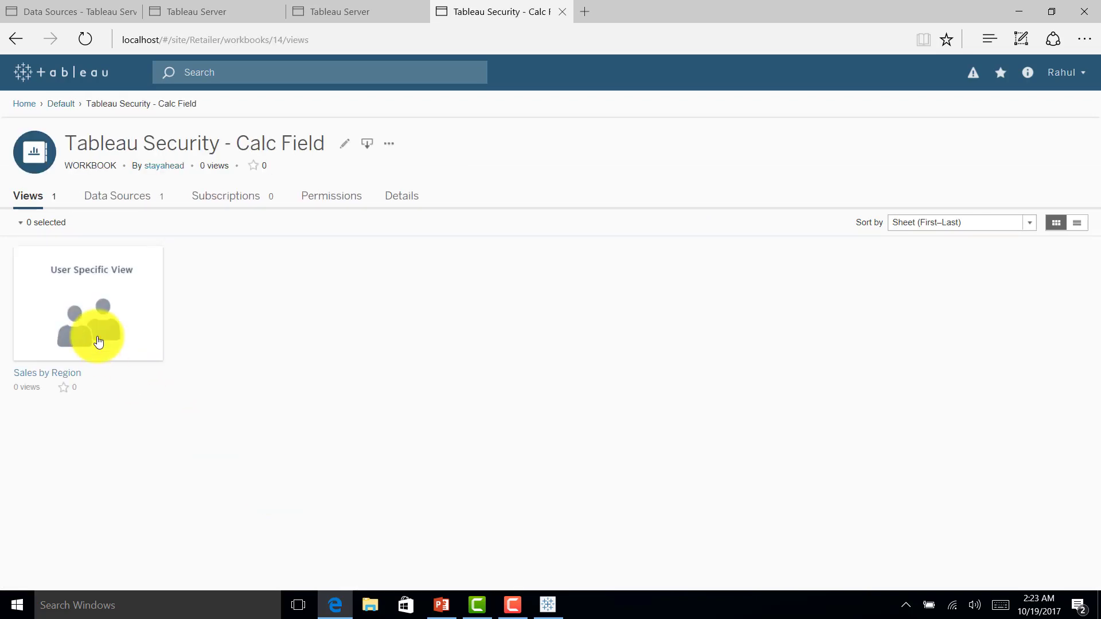
left_click(92, 305)
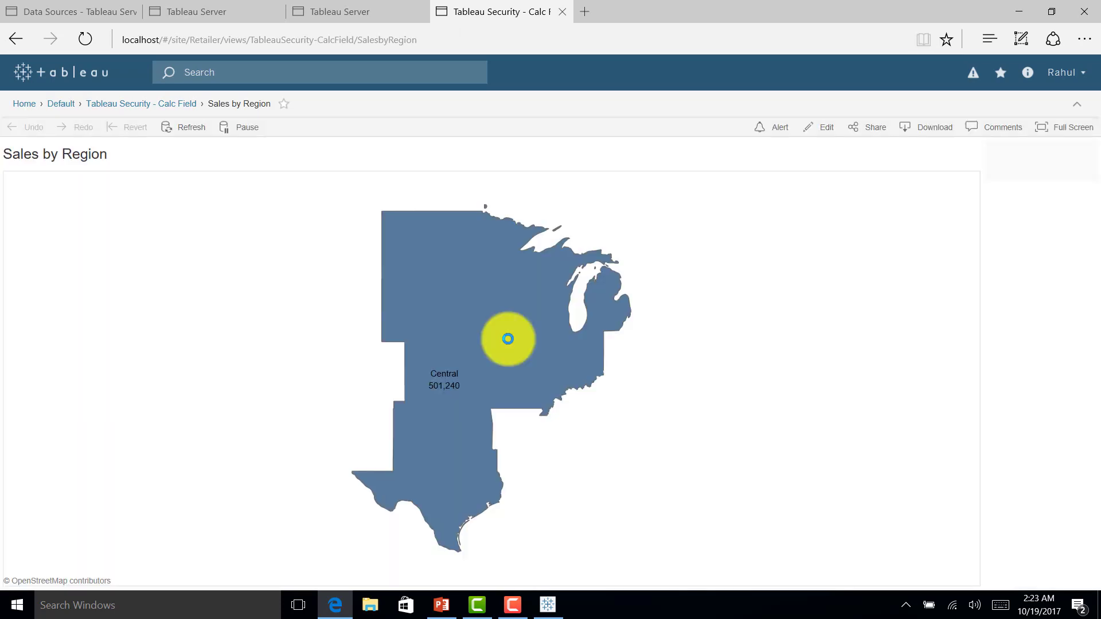
left_click(1067, 72)
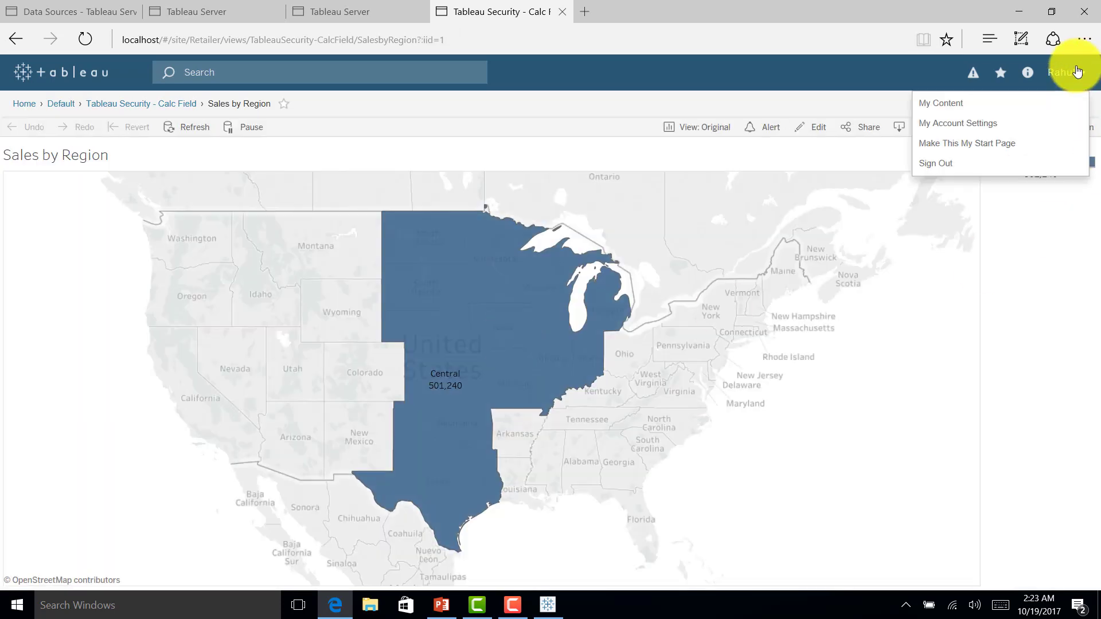
Step: Sign out and sign in with the South region user's username and password
left_click(939, 167)
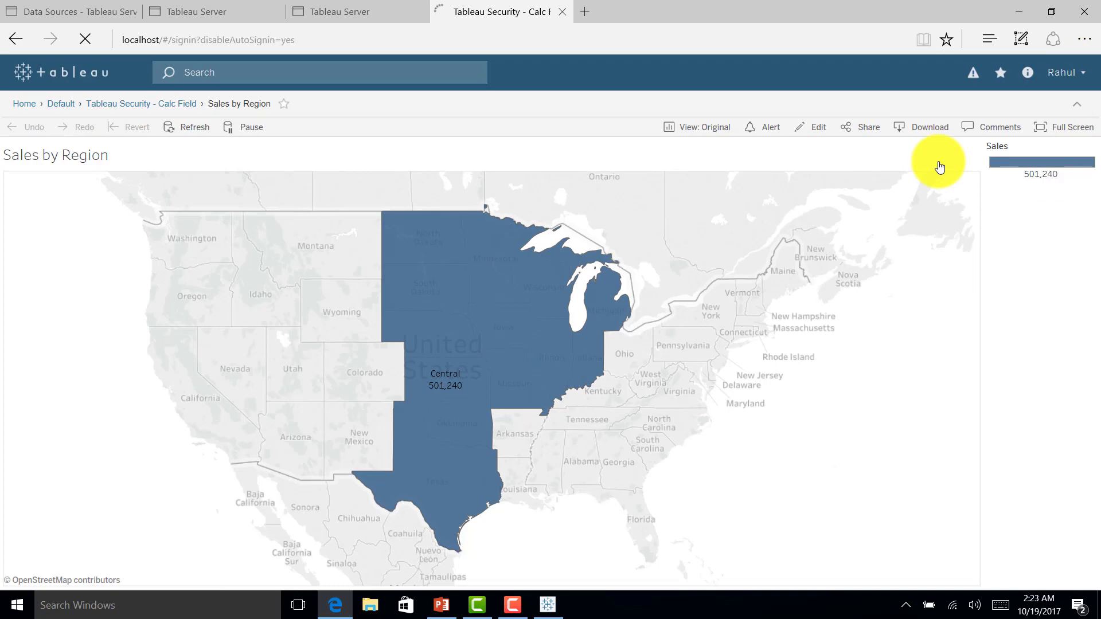
type("v")
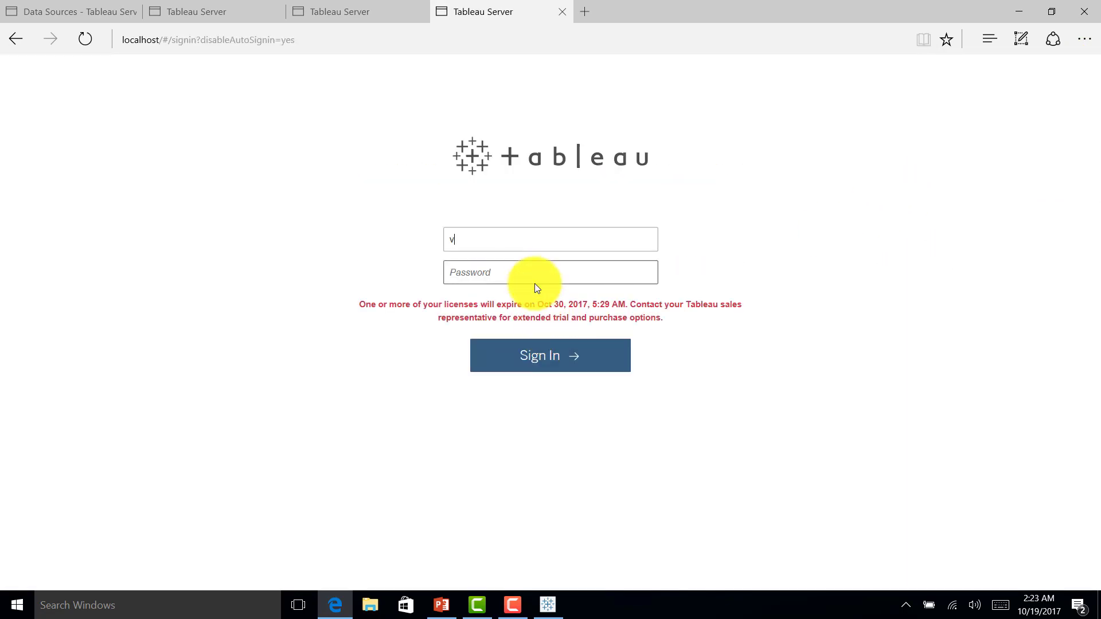
type("irat")
key("Tab")
type("******")
key("Return")
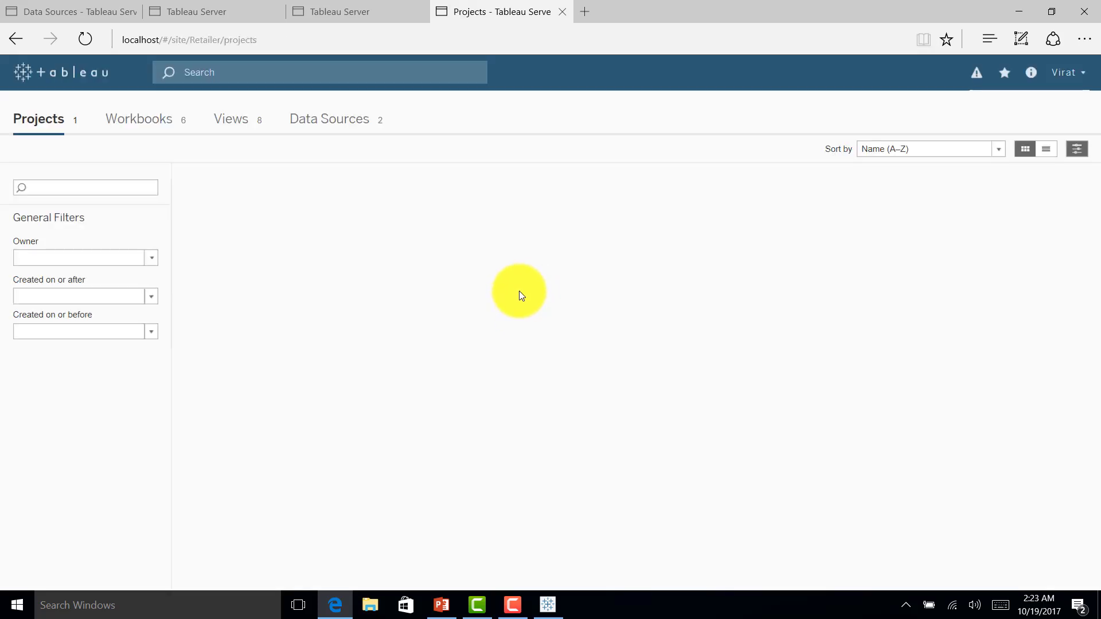
Step: Open the Calc Field workbook's Sales by Region view, now limited to South at 391,722
left_click(275, 263)
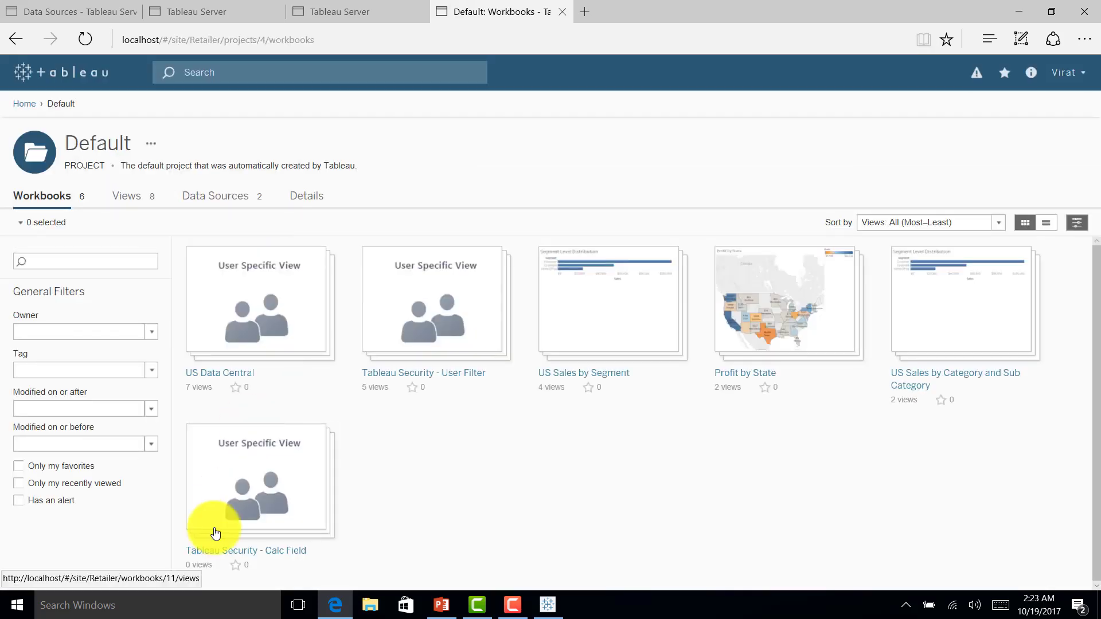
mouse_move(256, 491)
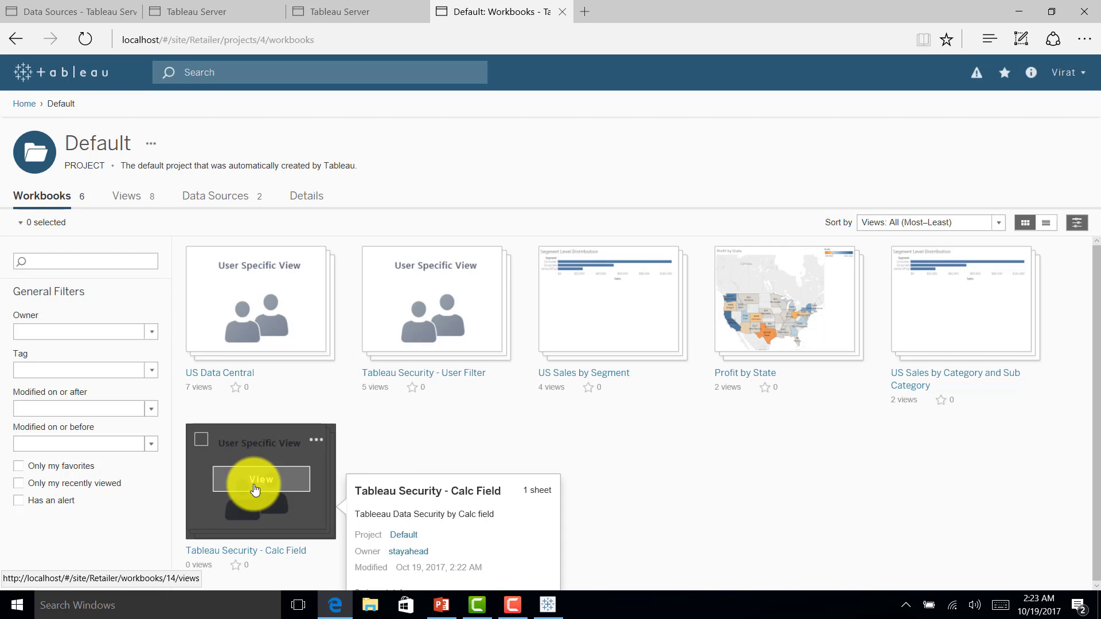
left_click(255, 489)
left_click(95, 308)
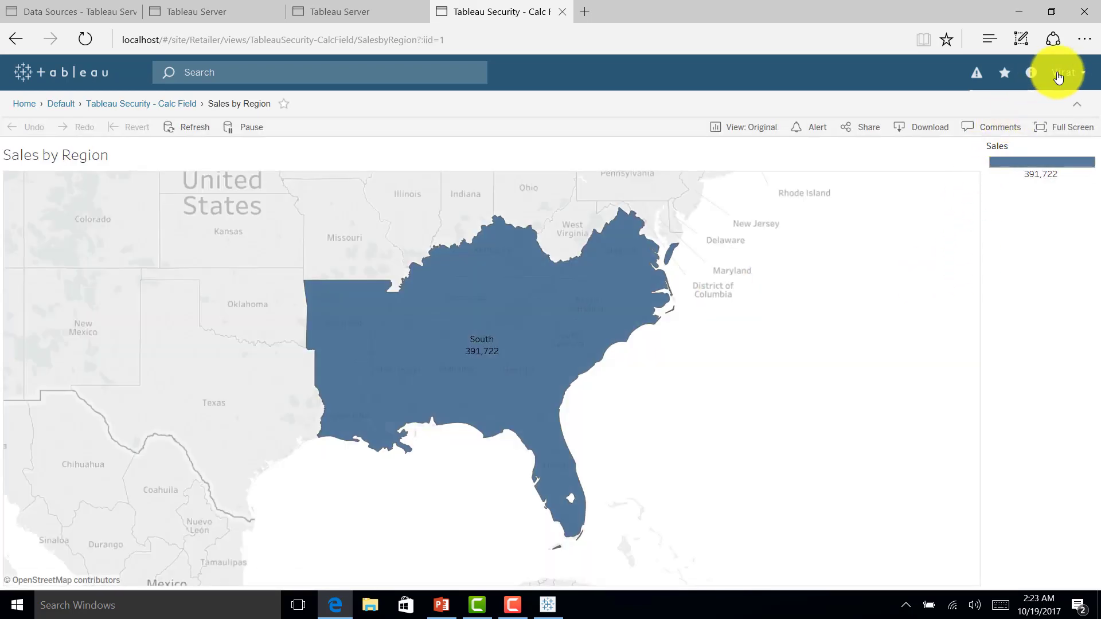
left_click(1058, 77)
Step: Sign out and sign in with the West region user's username and password
left_click(936, 160)
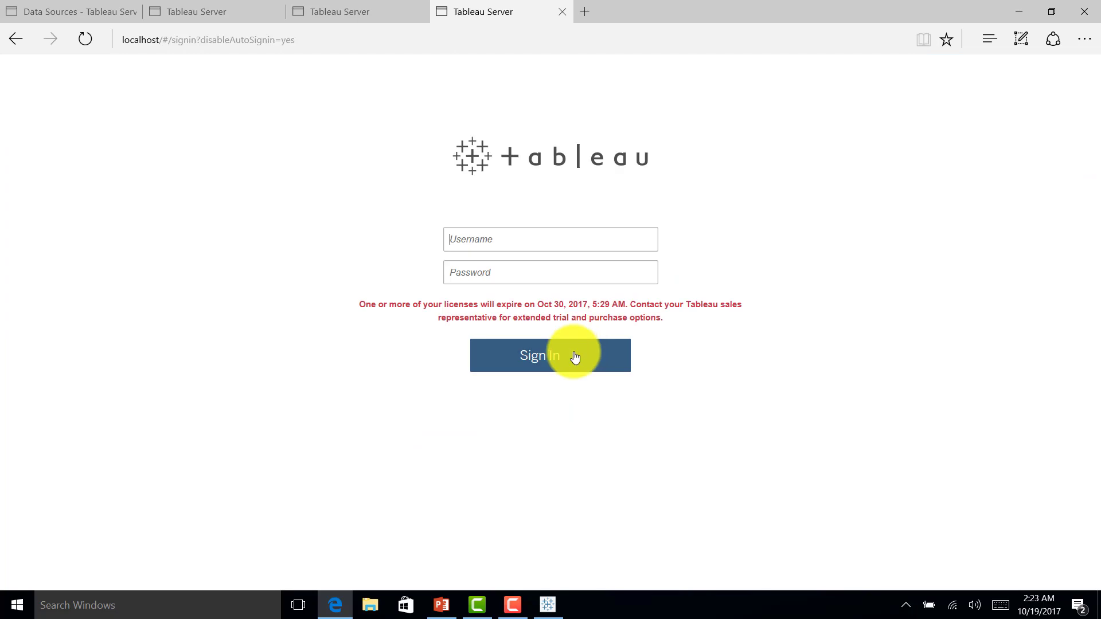
left_click(489, 253)
type("mahi")
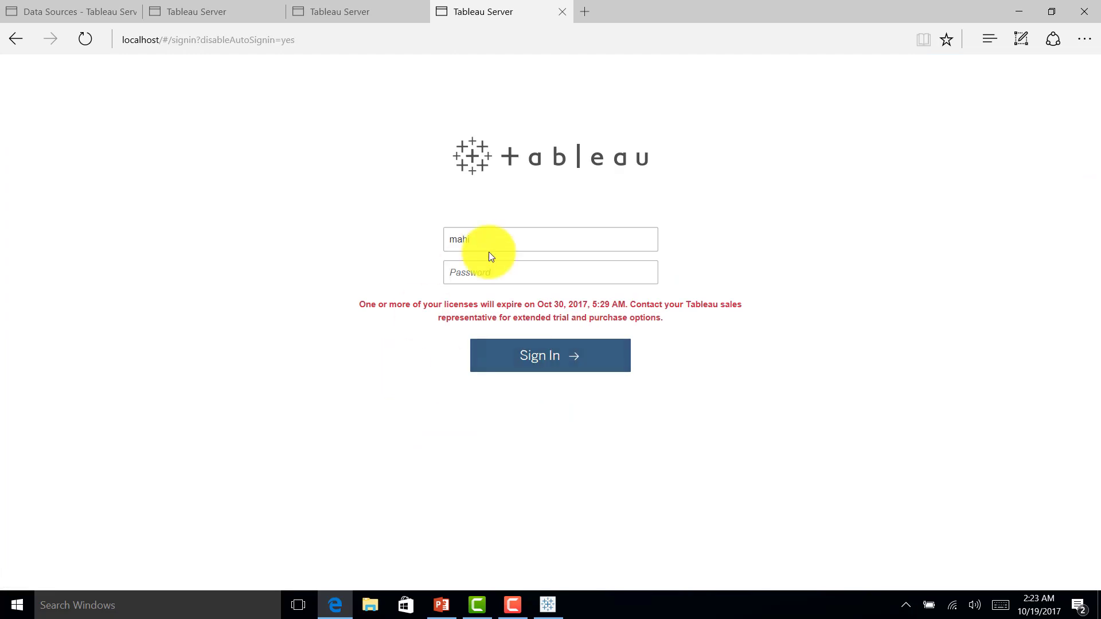
key("Tab")
type("******")
key("Return")
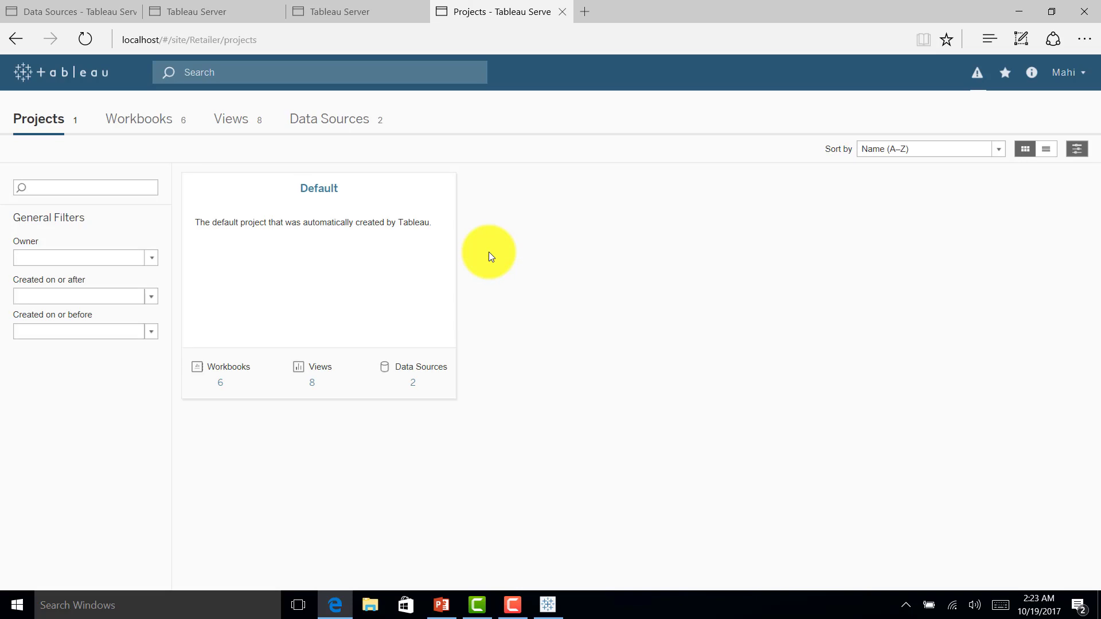
Step: Open Default > Tableau Security - Calc Field > Sales by Region, showing only West at 725,458
left_click(320, 238)
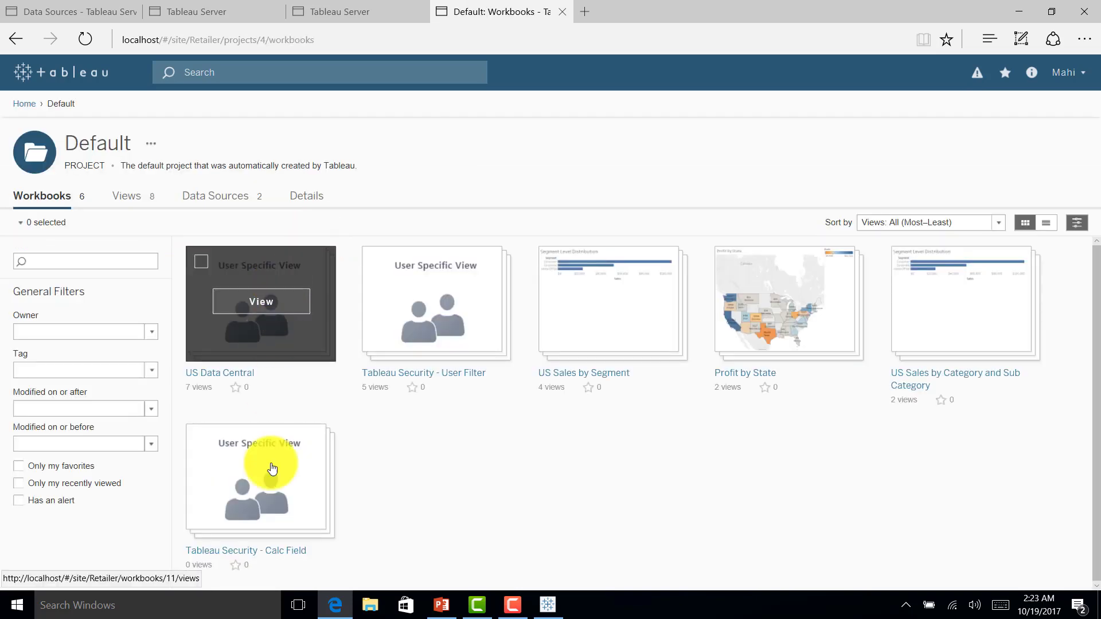
left_click(264, 485)
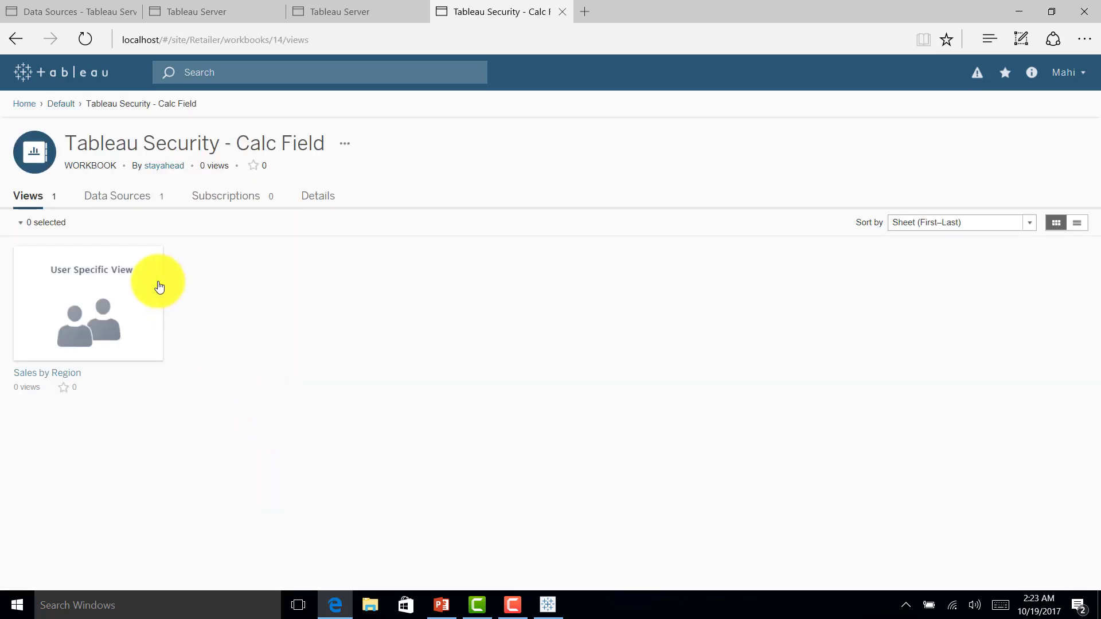
left_click(118, 297)
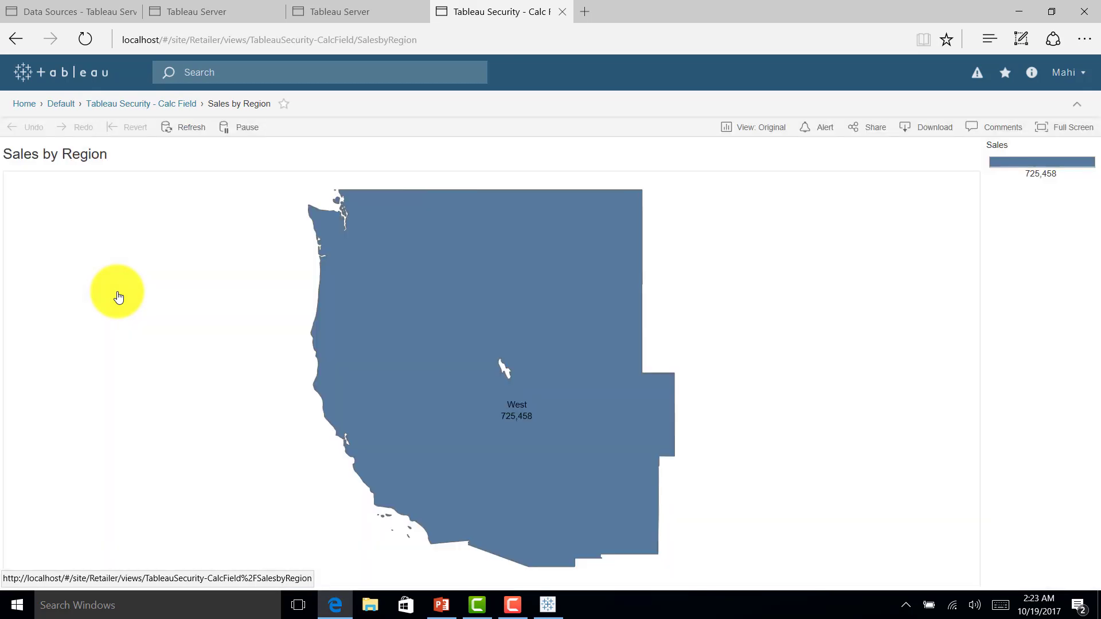
Step: Sign out and sign in with the East region user's credentials
left_click(1065, 72)
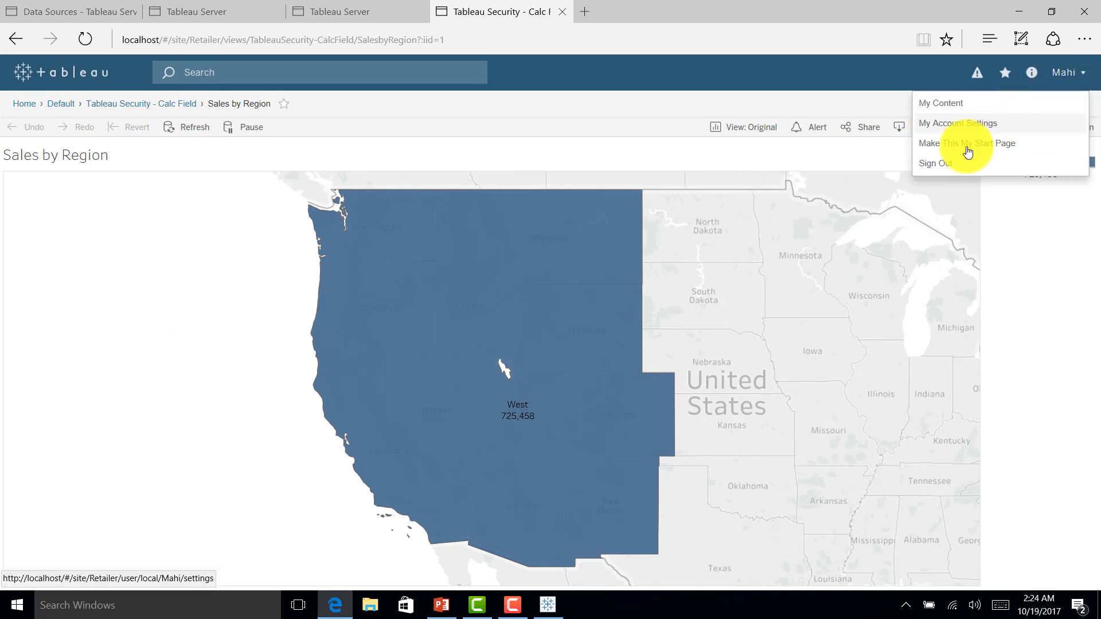
left_click(949, 163)
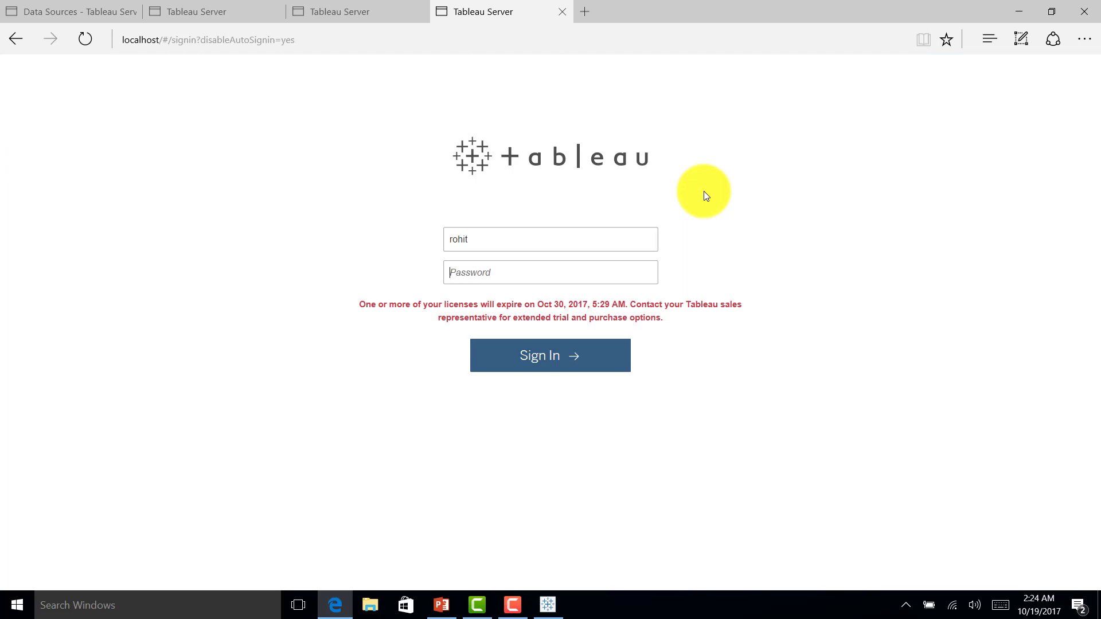
type("••••••")
key("Return")
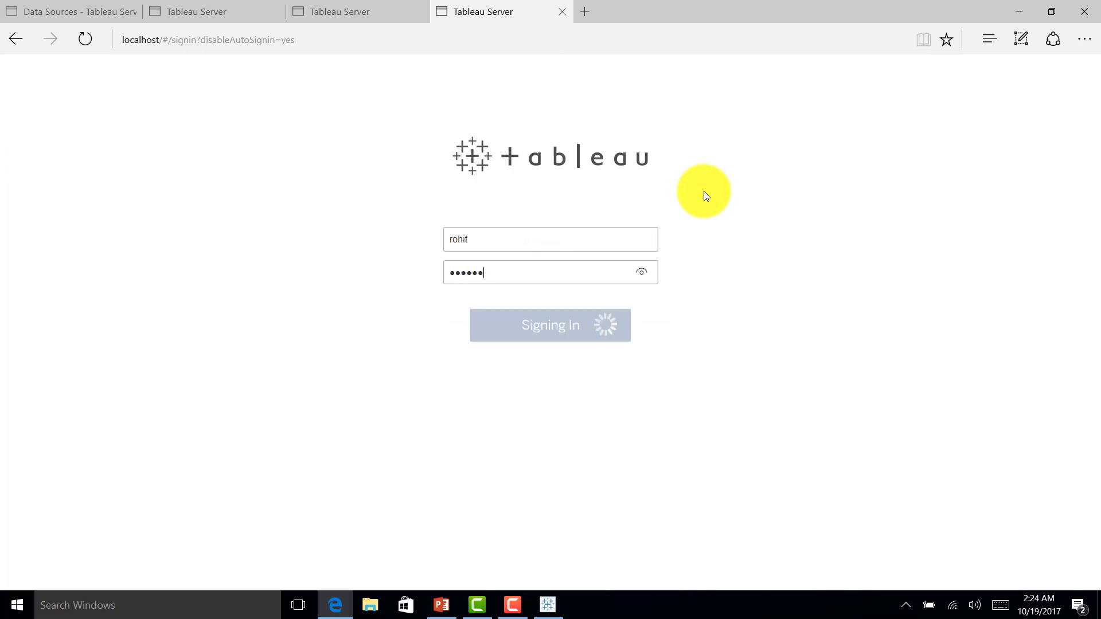
Step: Confirm Sales by Region shows only East at 678,781, then sign out to the sign-in page
left_click(338, 277)
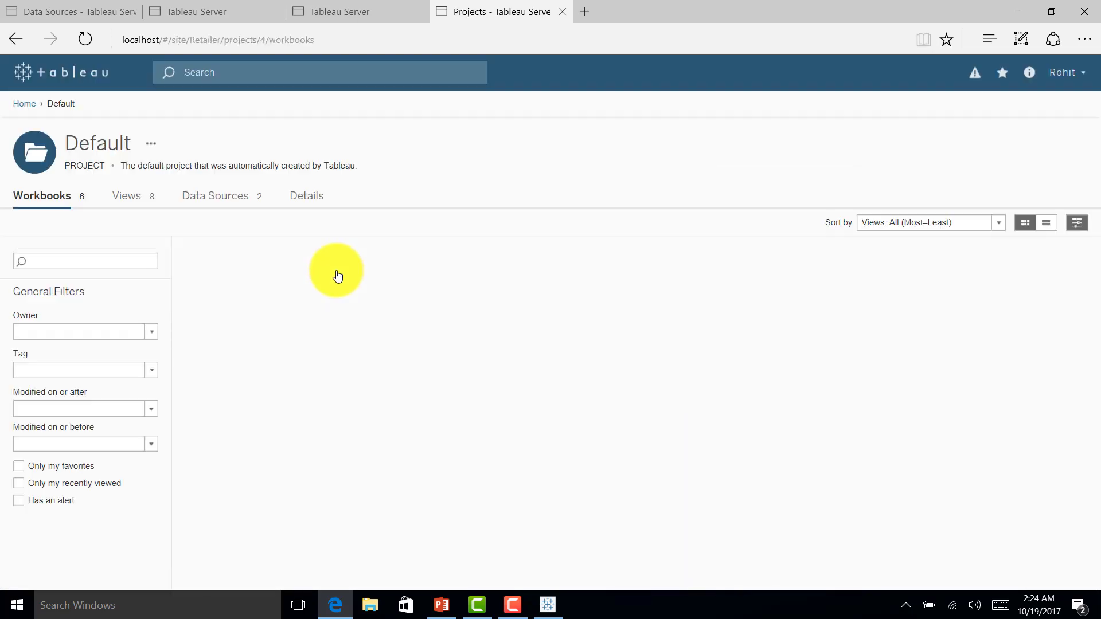
left_click(288, 480)
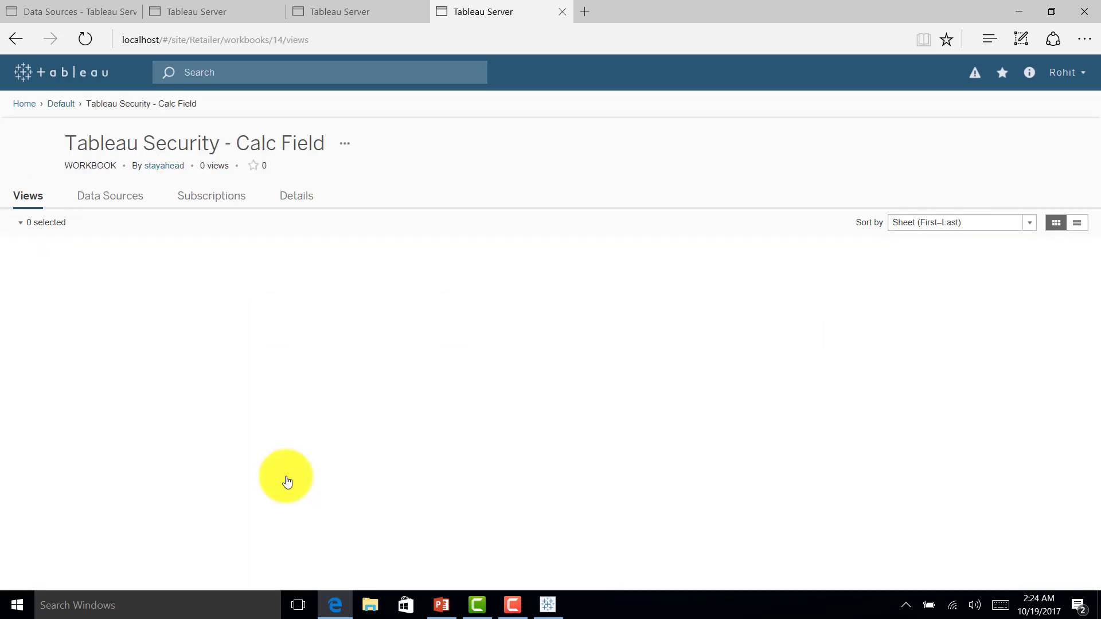
left_click(97, 298)
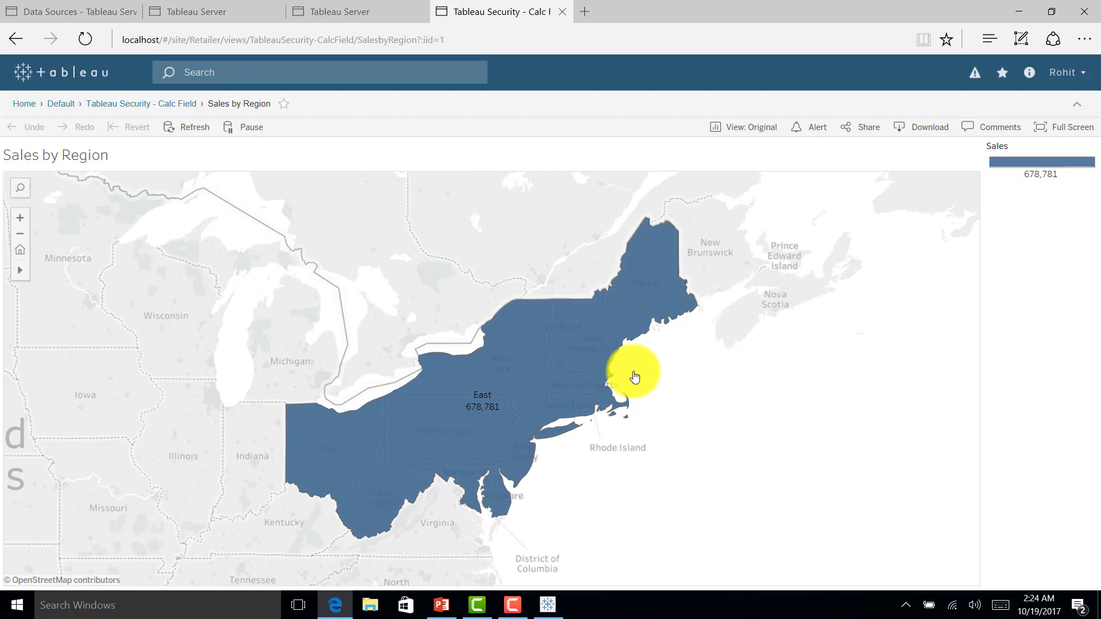
left_click(1061, 80)
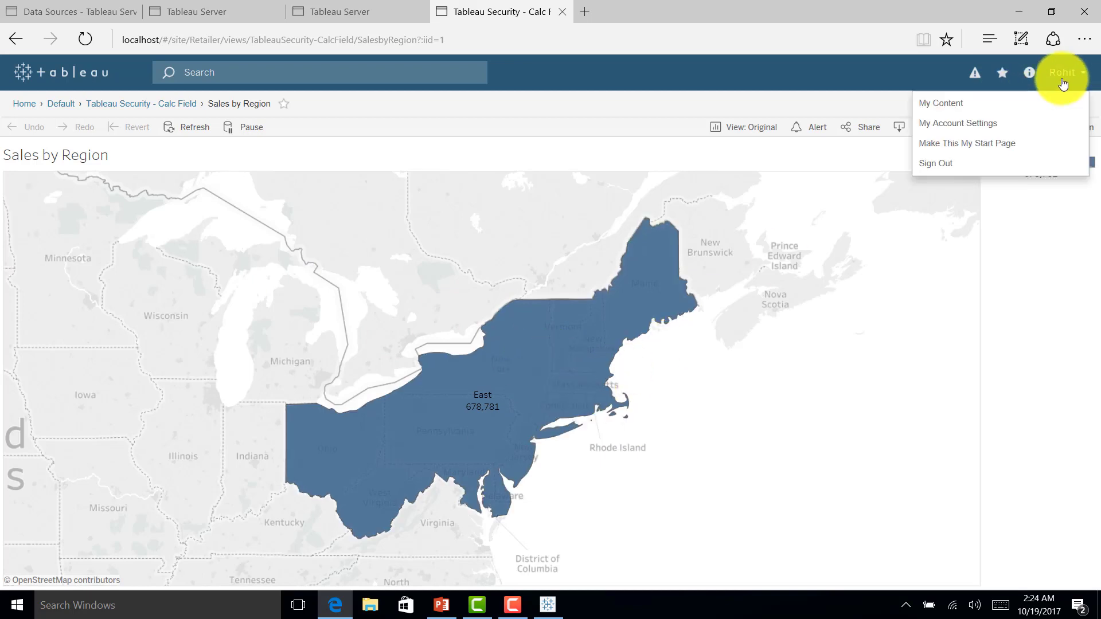
left_click(945, 165)
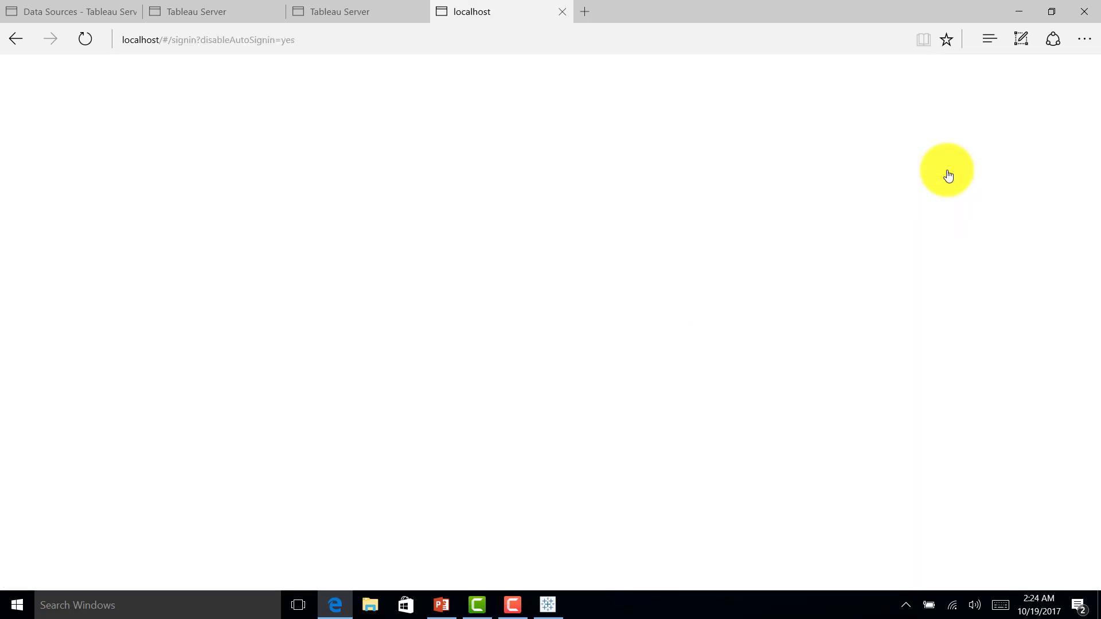